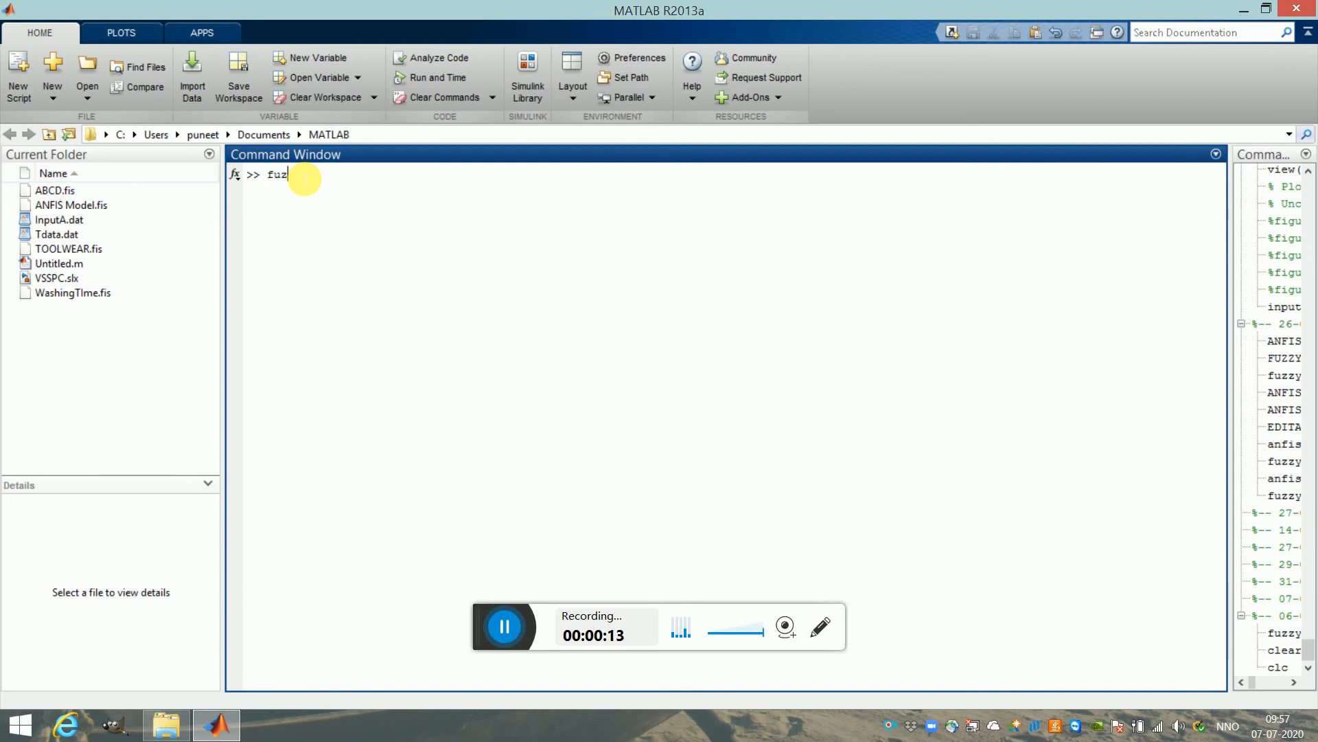
Step: Open the FIS Editor by running the fuzzy command, and look at the default output and input variables
type("y")
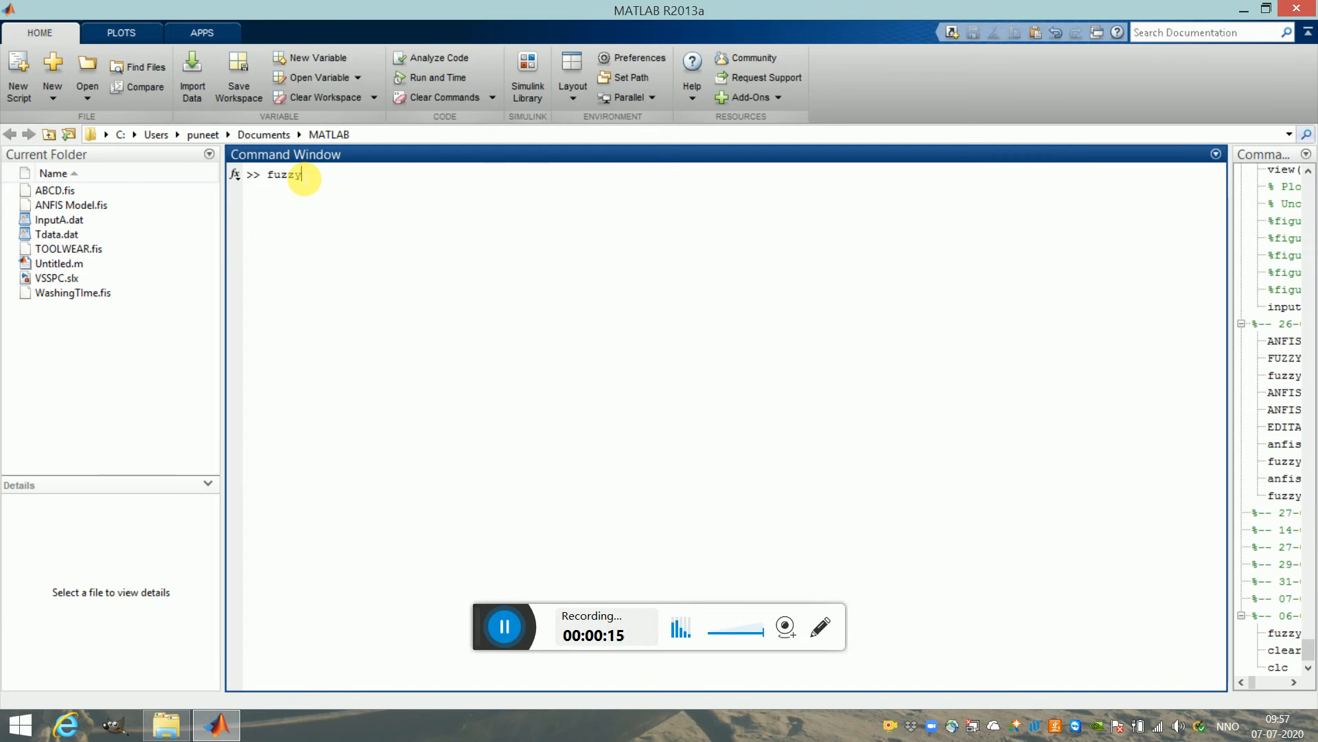
key("Return")
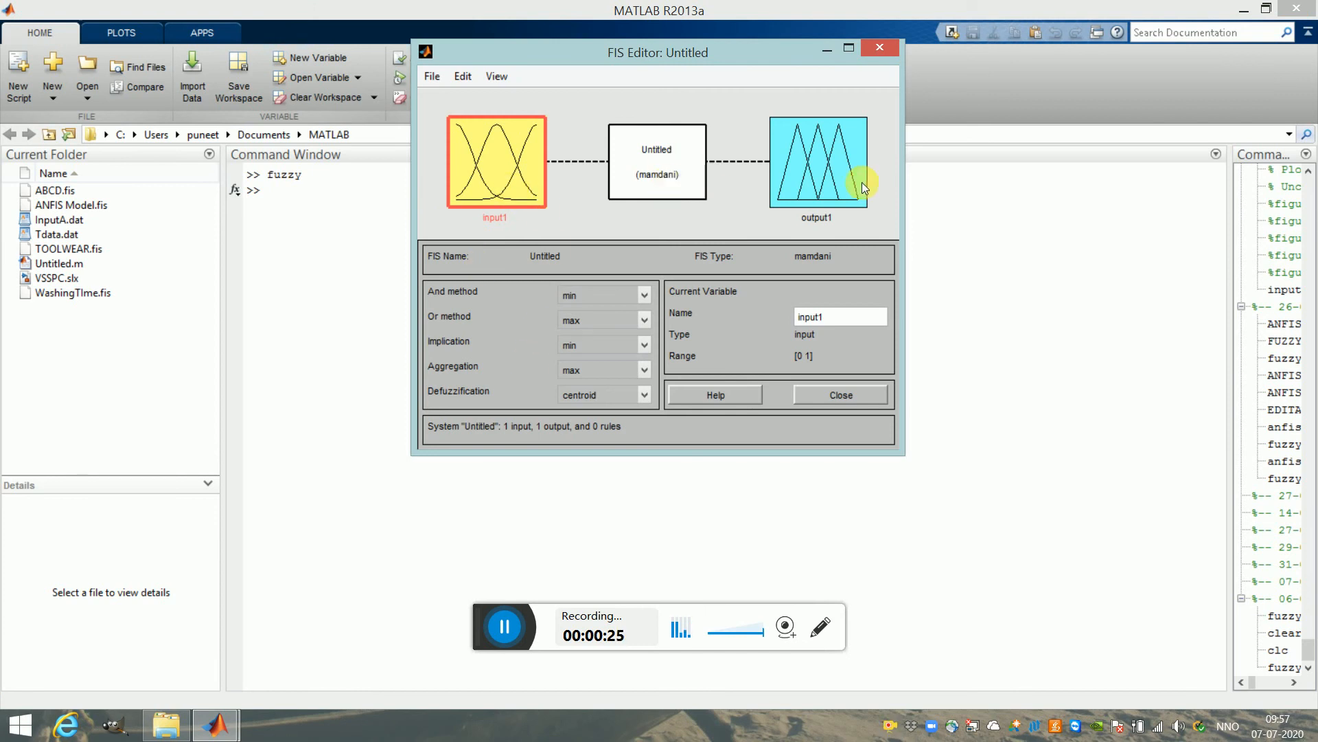
left_click(842, 188)
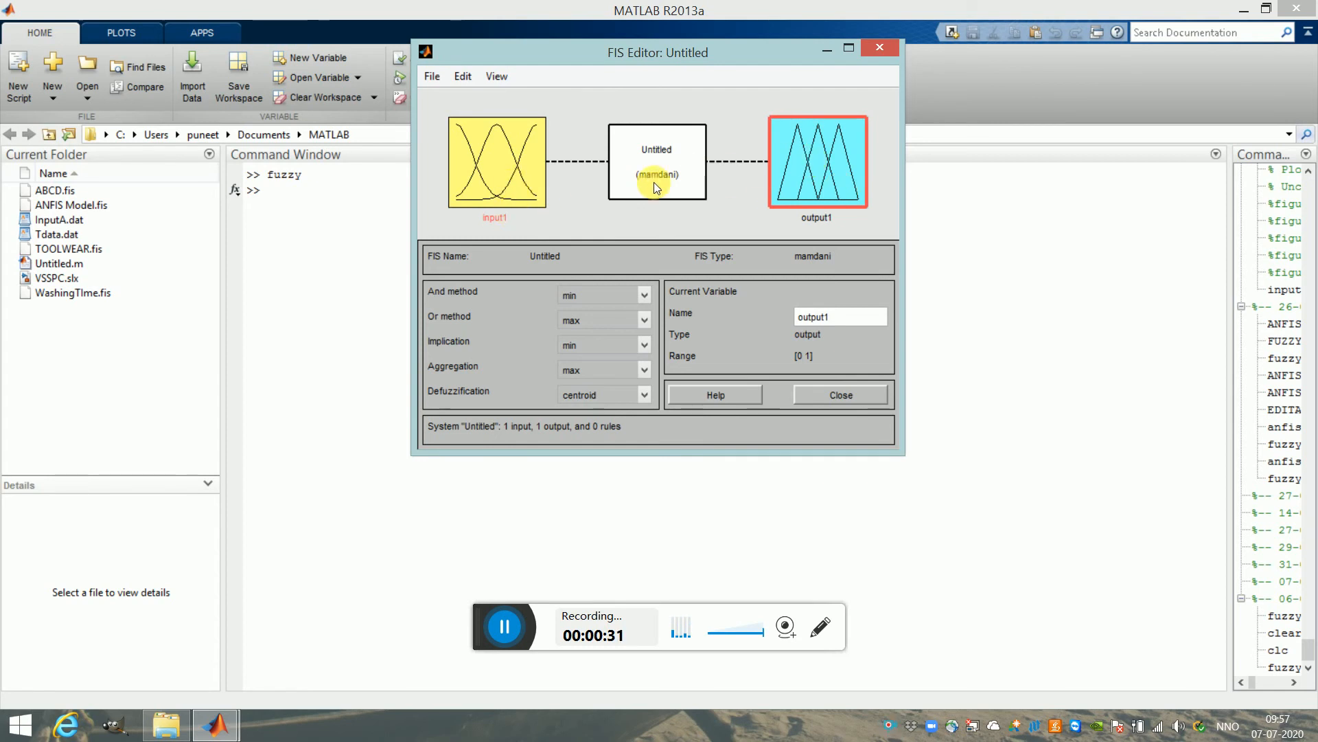
left_click(490, 178)
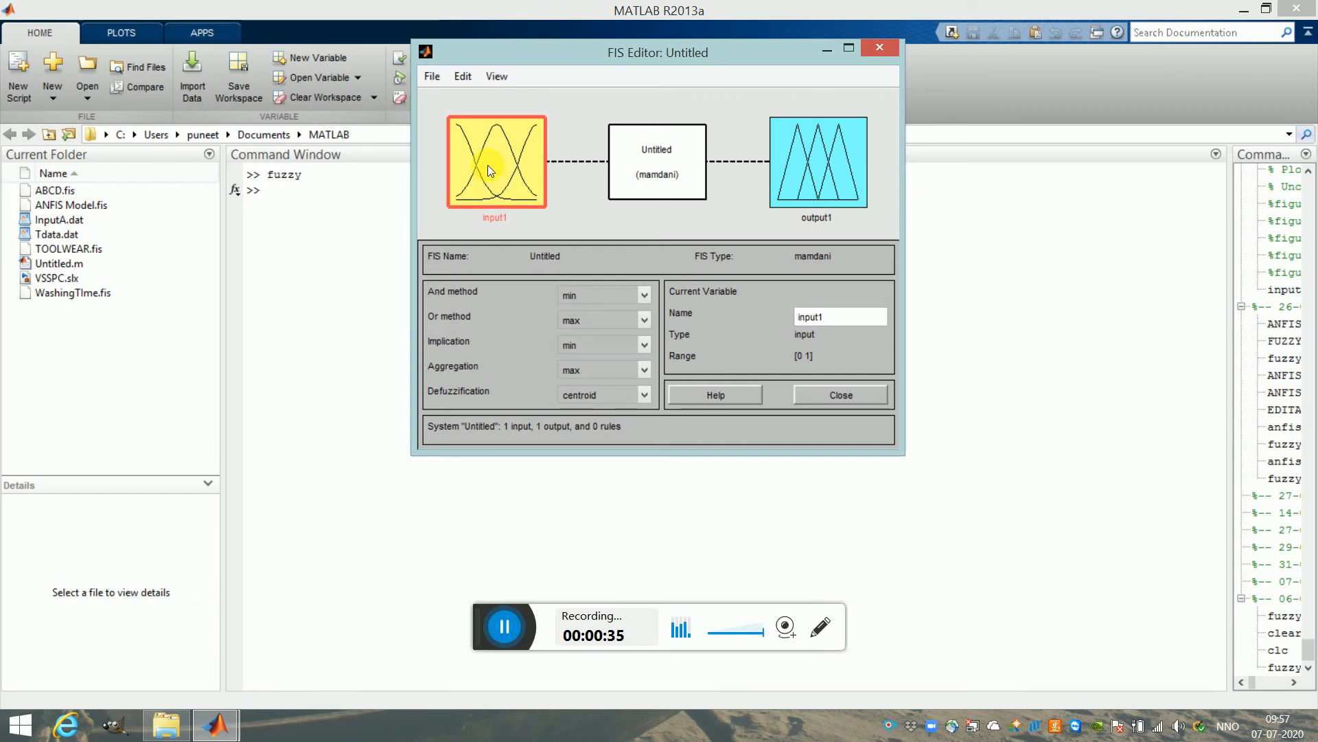
Step: Add a second input variable to the Mamdani fuzzy system
left_click(463, 76)
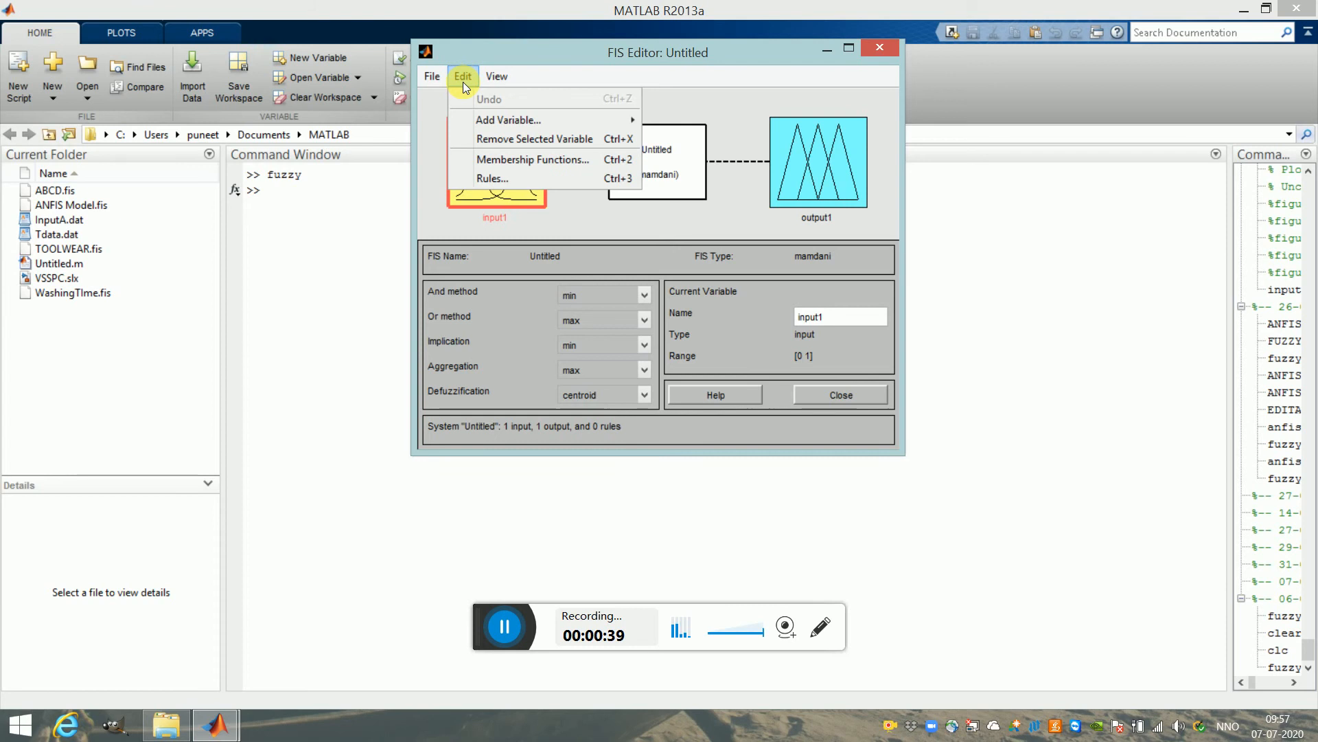
mouse_move(556, 120)
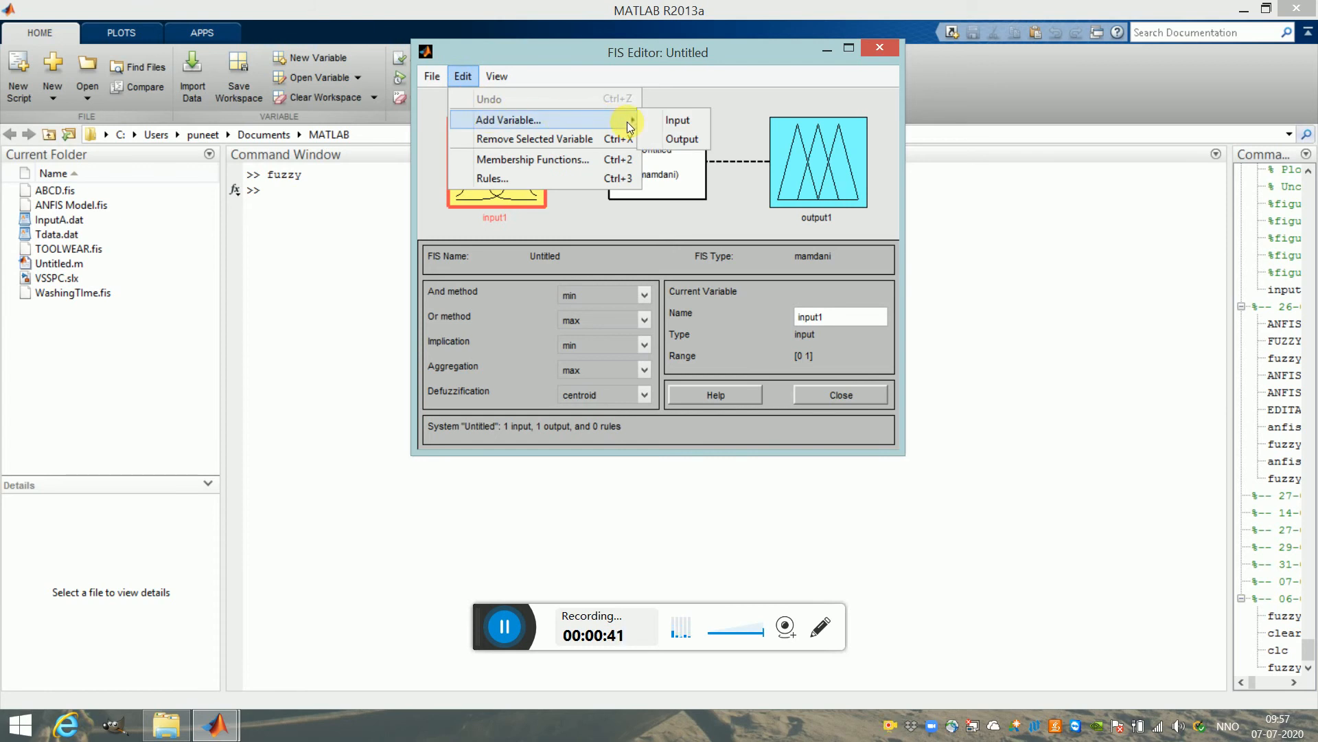
left_click(676, 119)
left_click(525, 129)
left_click(534, 202)
Step: Rename the first input variable to Speed and the second input variable to Feed
left_click(525, 131)
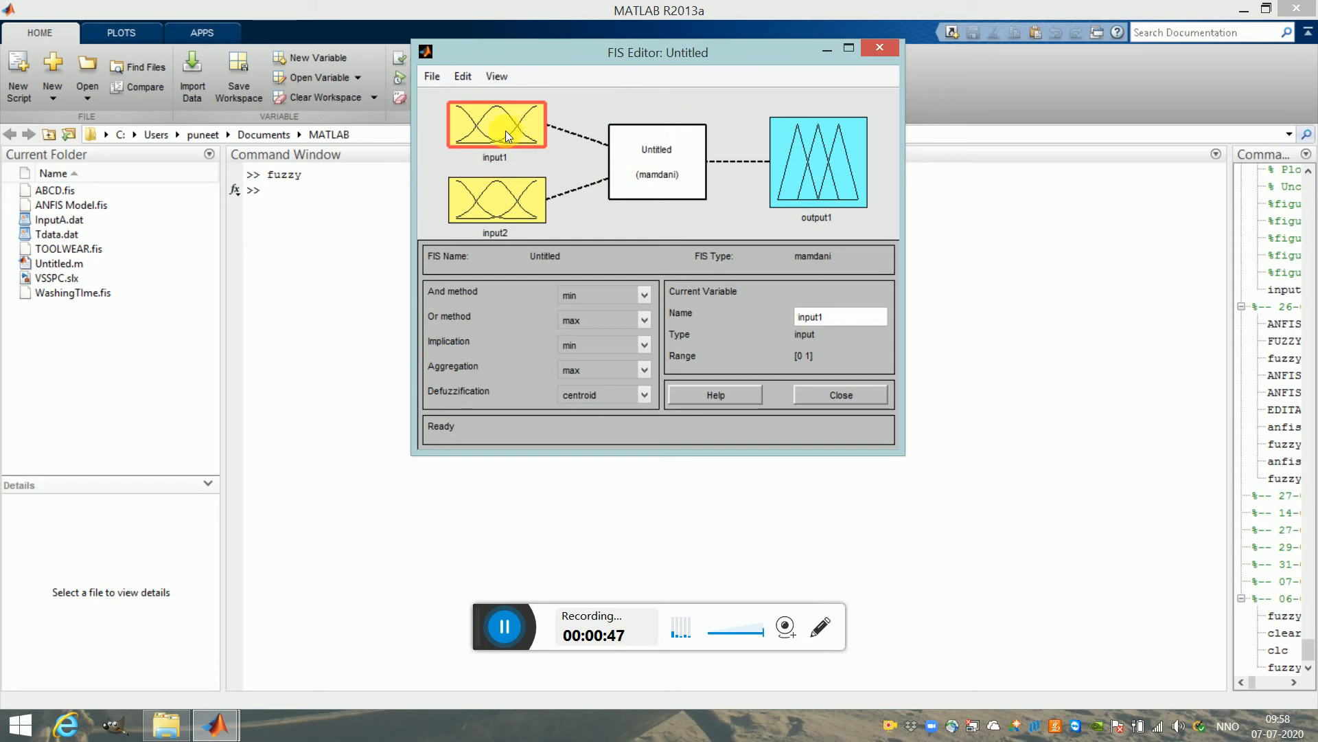
left_click_drag(832, 318, 784, 316)
type("Speed")
left_click(535, 206)
left_click_drag(841, 316, 755, 315)
type("Feed")
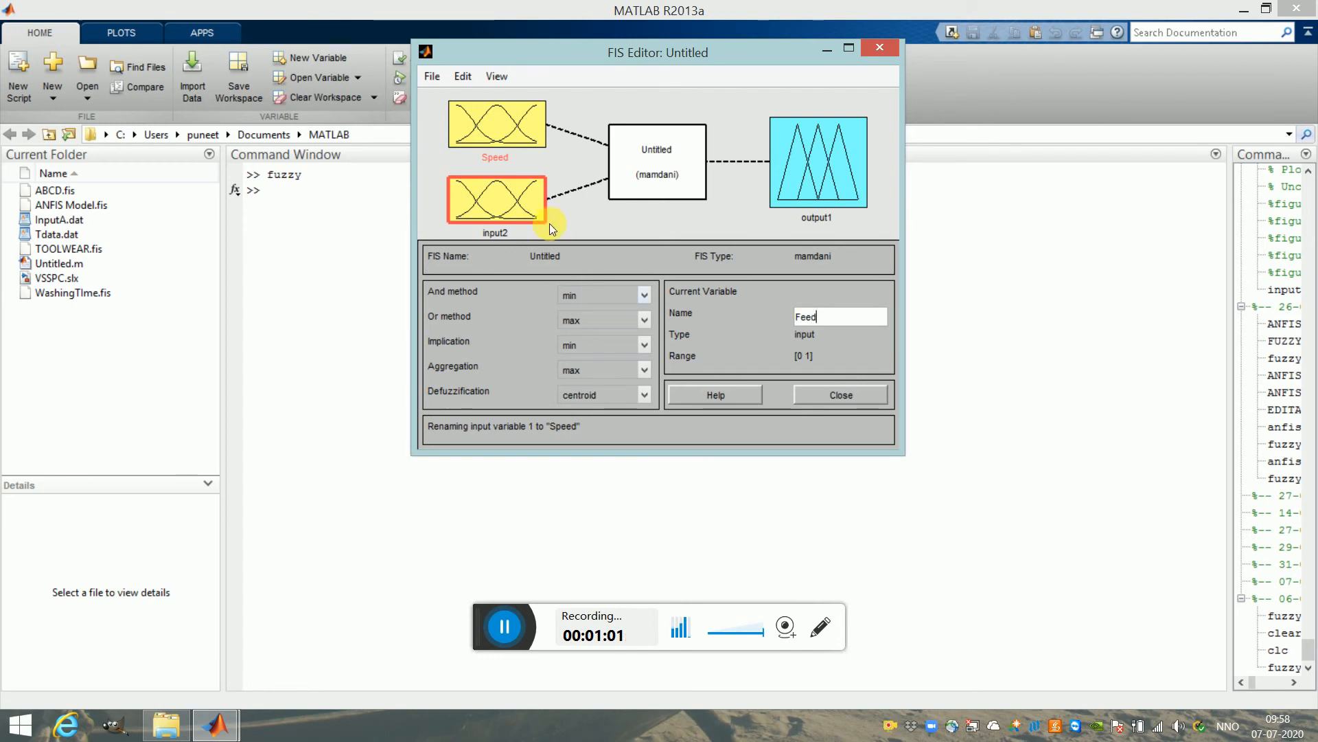
key("Return")
Step: Rename the output variable to ToolWear
left_click(800, 165)
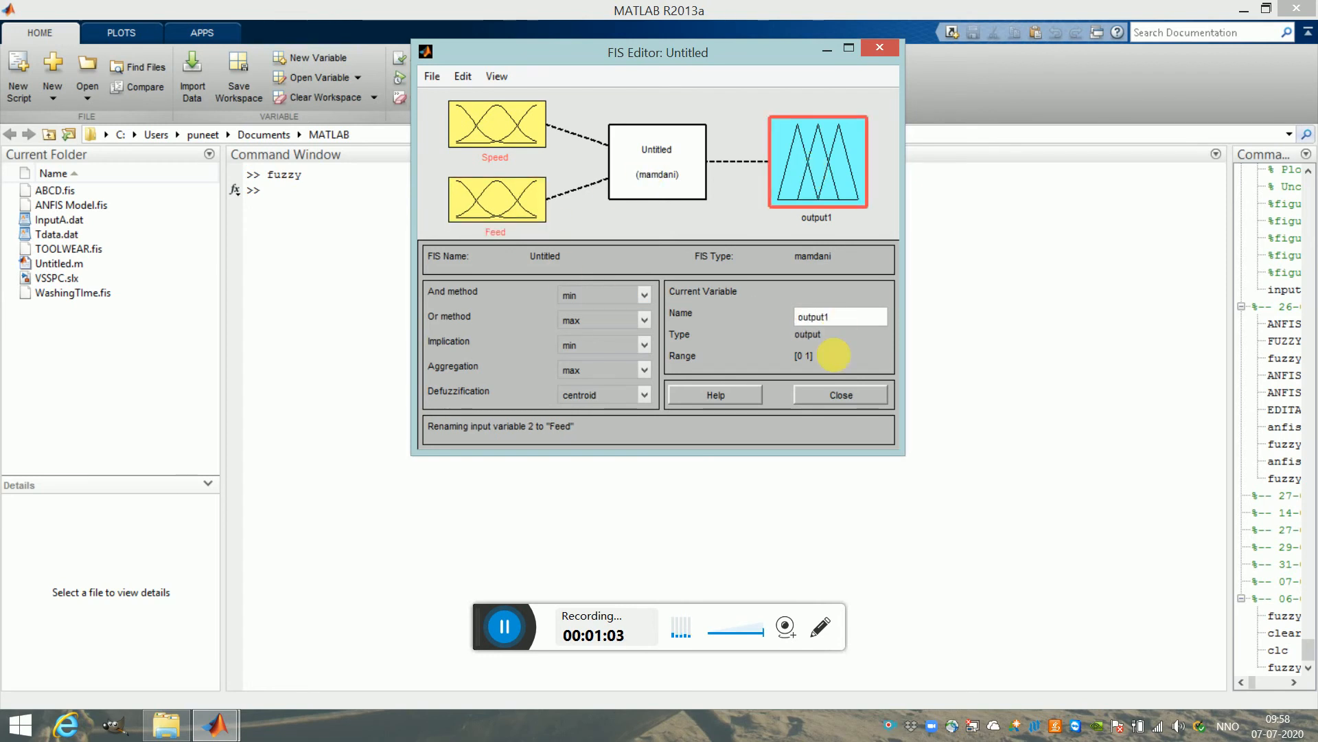
left_click_drag(836, 316, 677, 295)
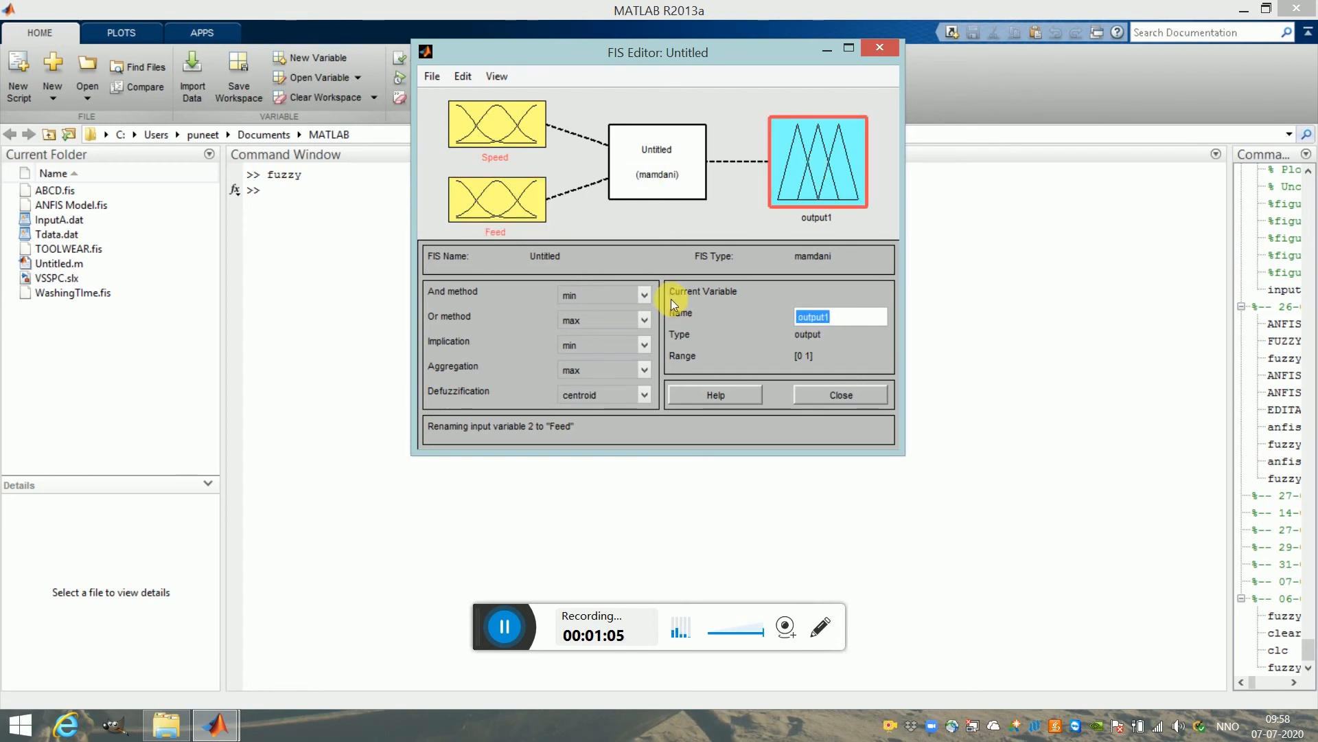
type("Tool")
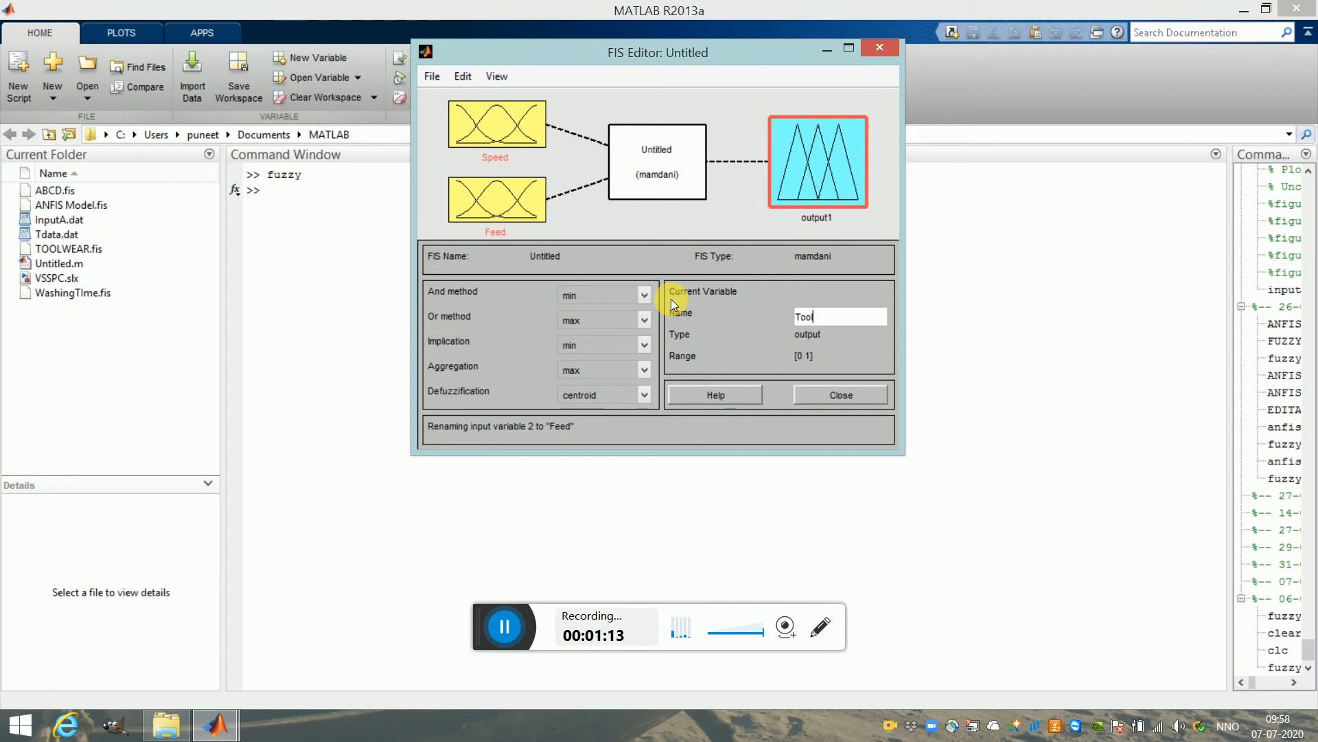
type("Wear")
left_click(673, 163)
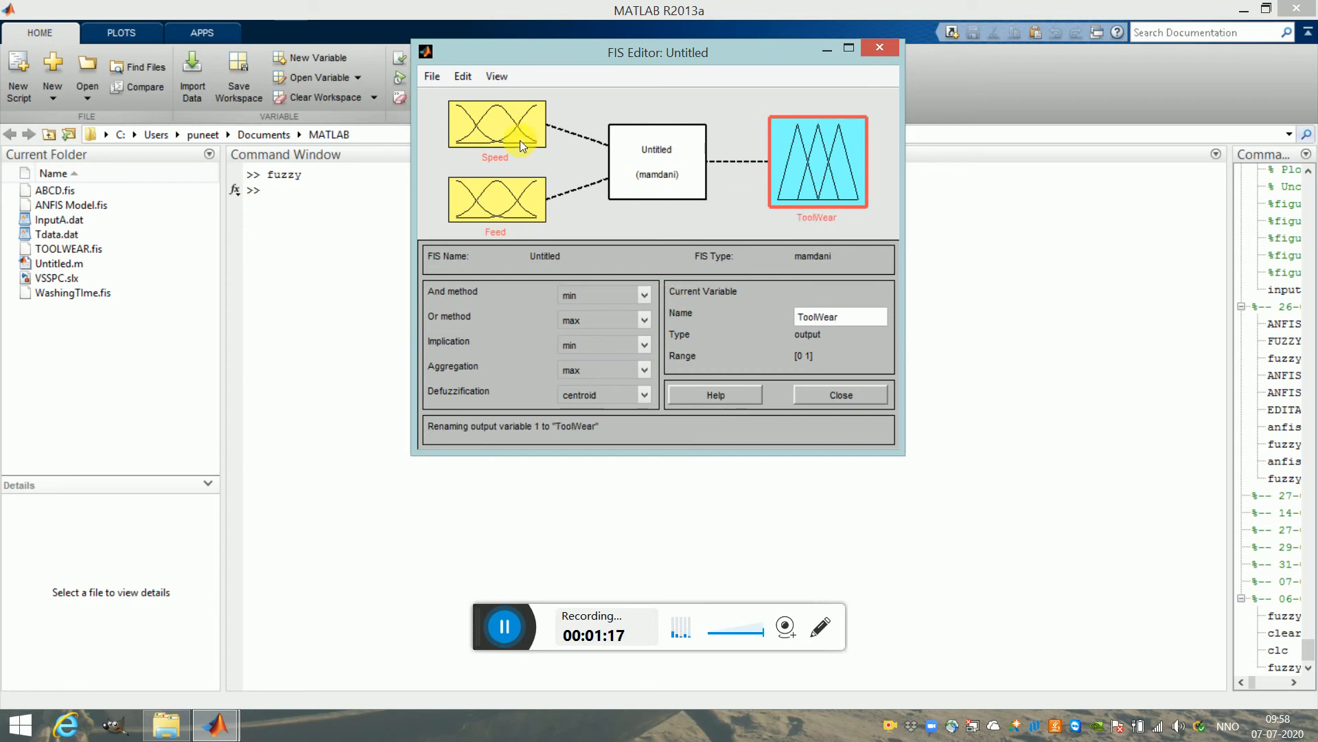
Step: Examine the Speed and Feed inputs and the ToolWear output one after another, checking their names, types and ranges
left_click(508, 120)
left_click(507, 199)
left_click(790, 185)
left_click(475, 123)
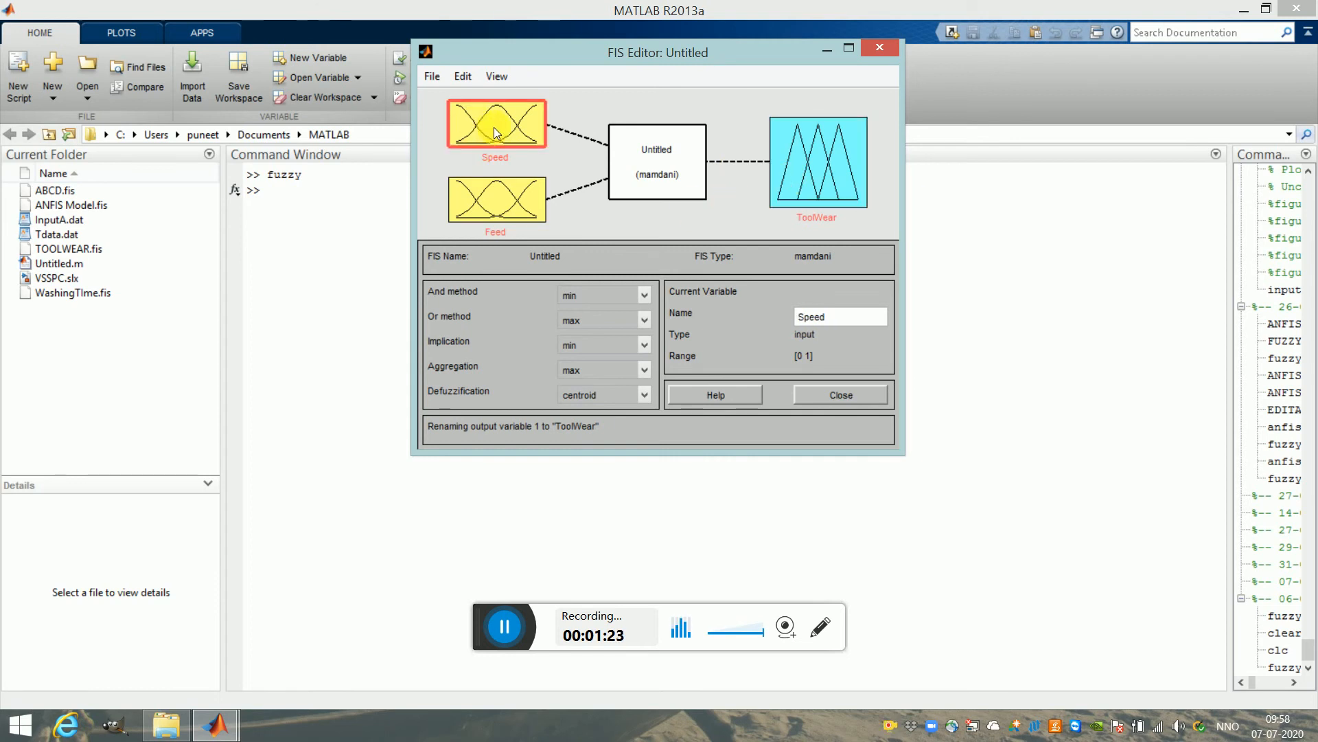
left_click(513, 210)
left_click(811, 170)
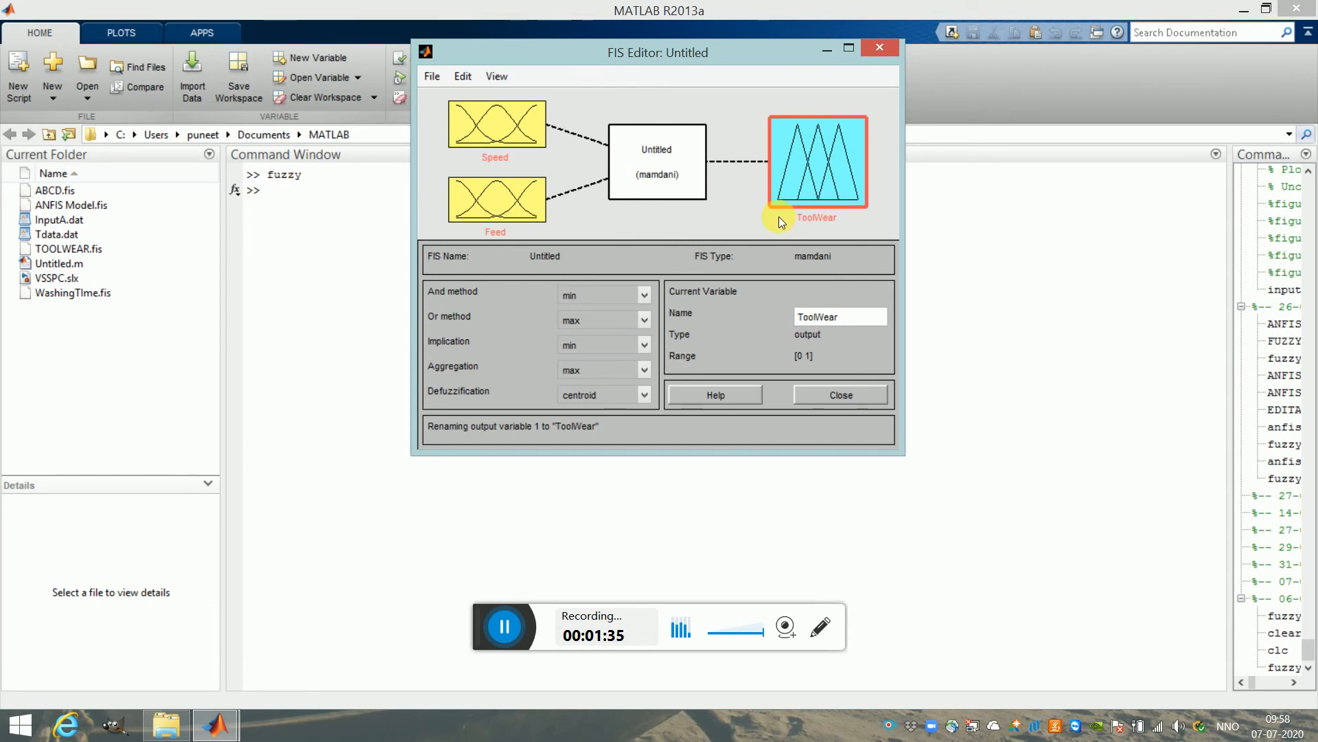
left_click(505, 129)
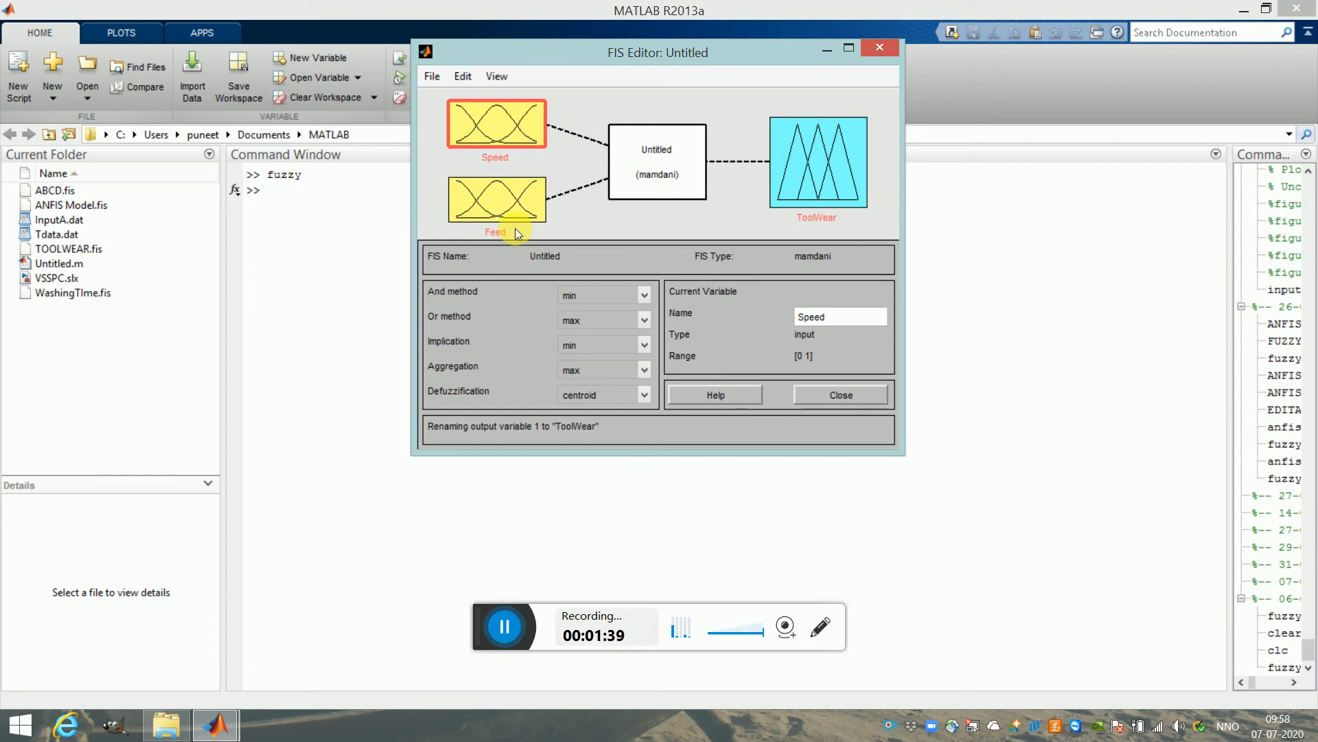
left_click(505, 210)
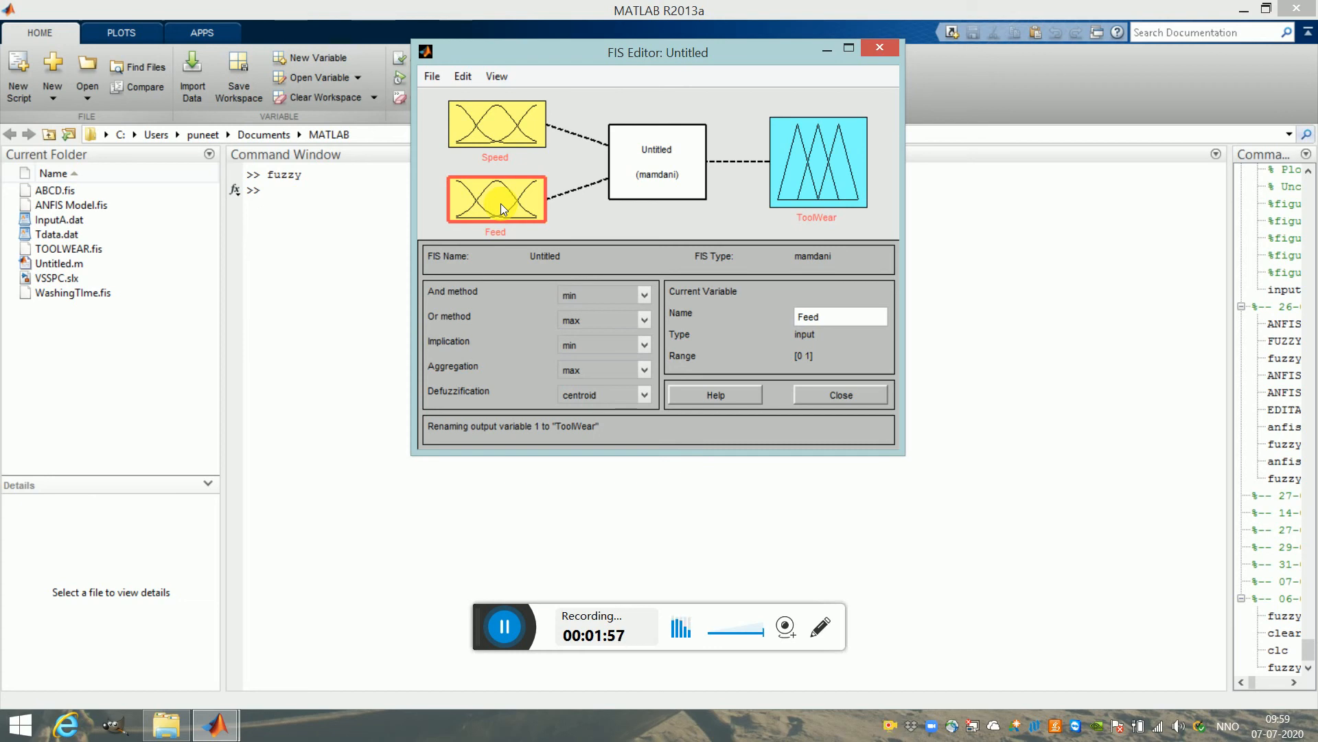
Step: Open the membership functions of the Speed input and set its range to [1000 3000]
left_click(494, 125)
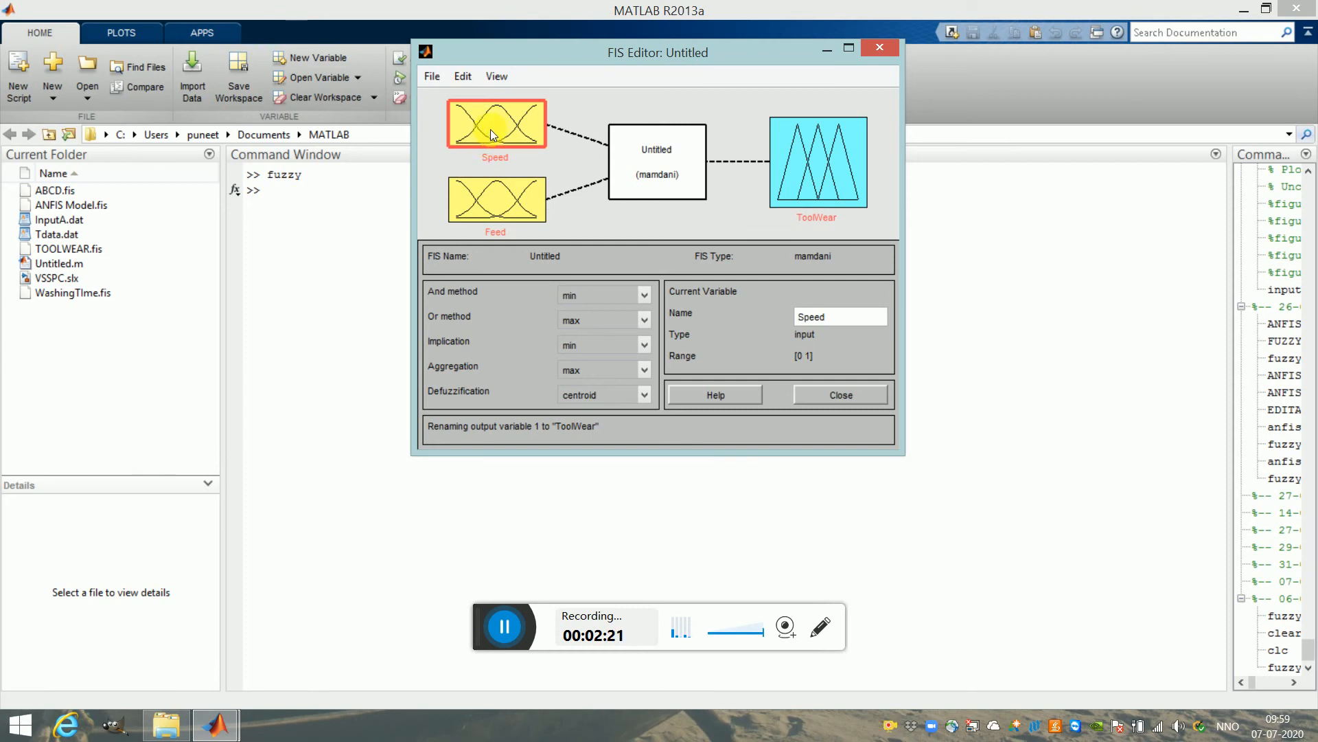
double_click(491, 129)
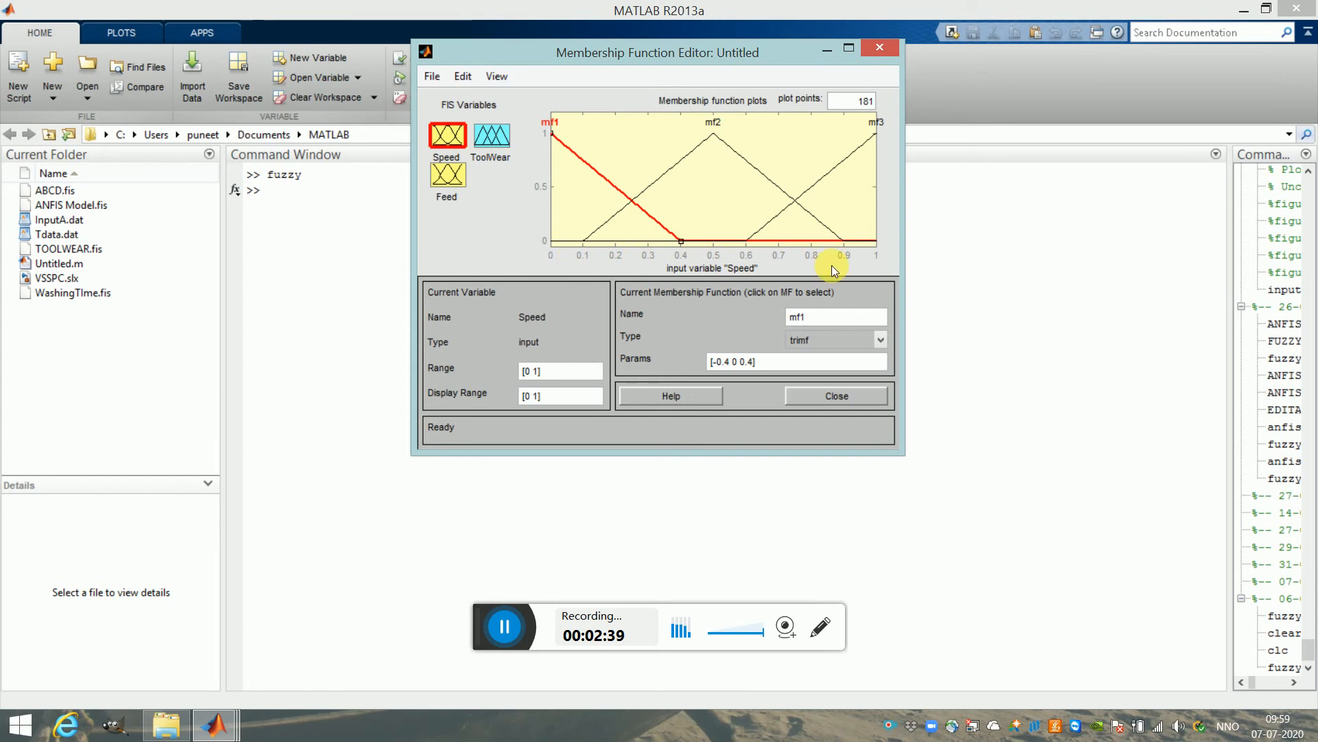
double_click(534, 377)
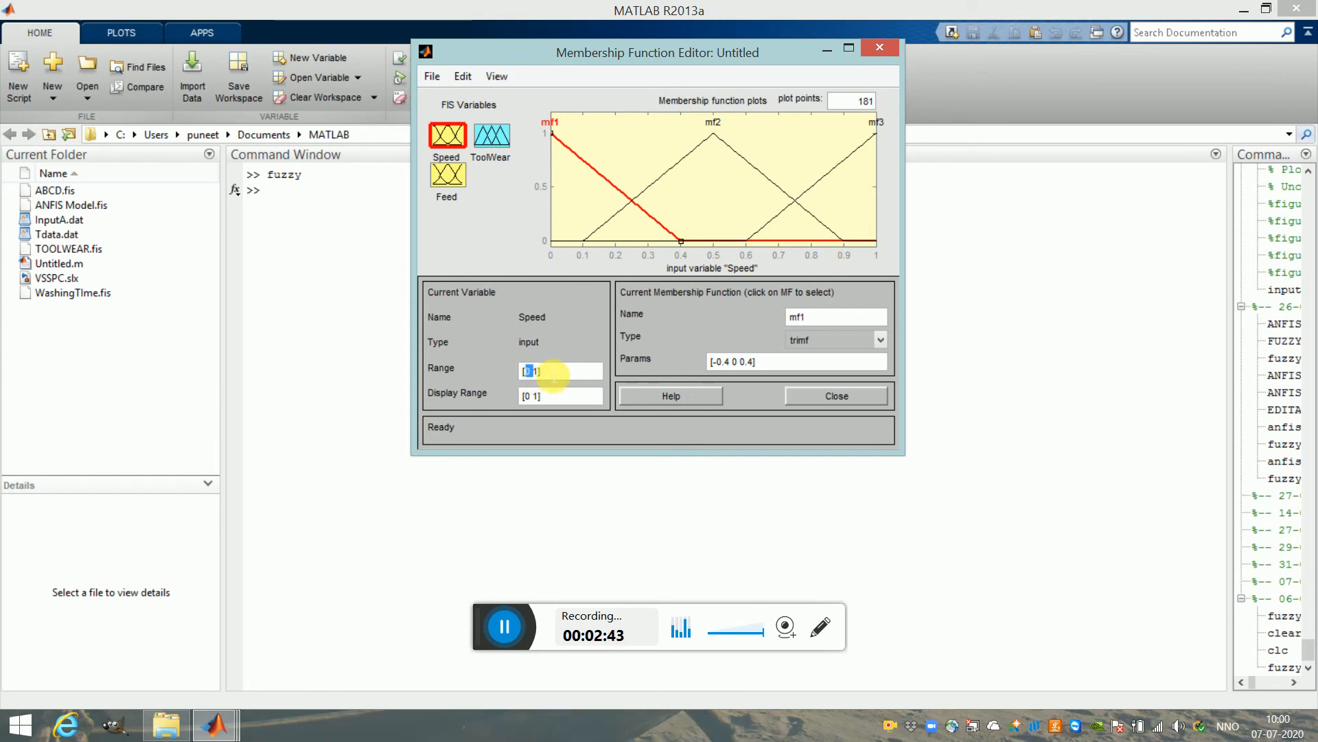
key("BackSpace")
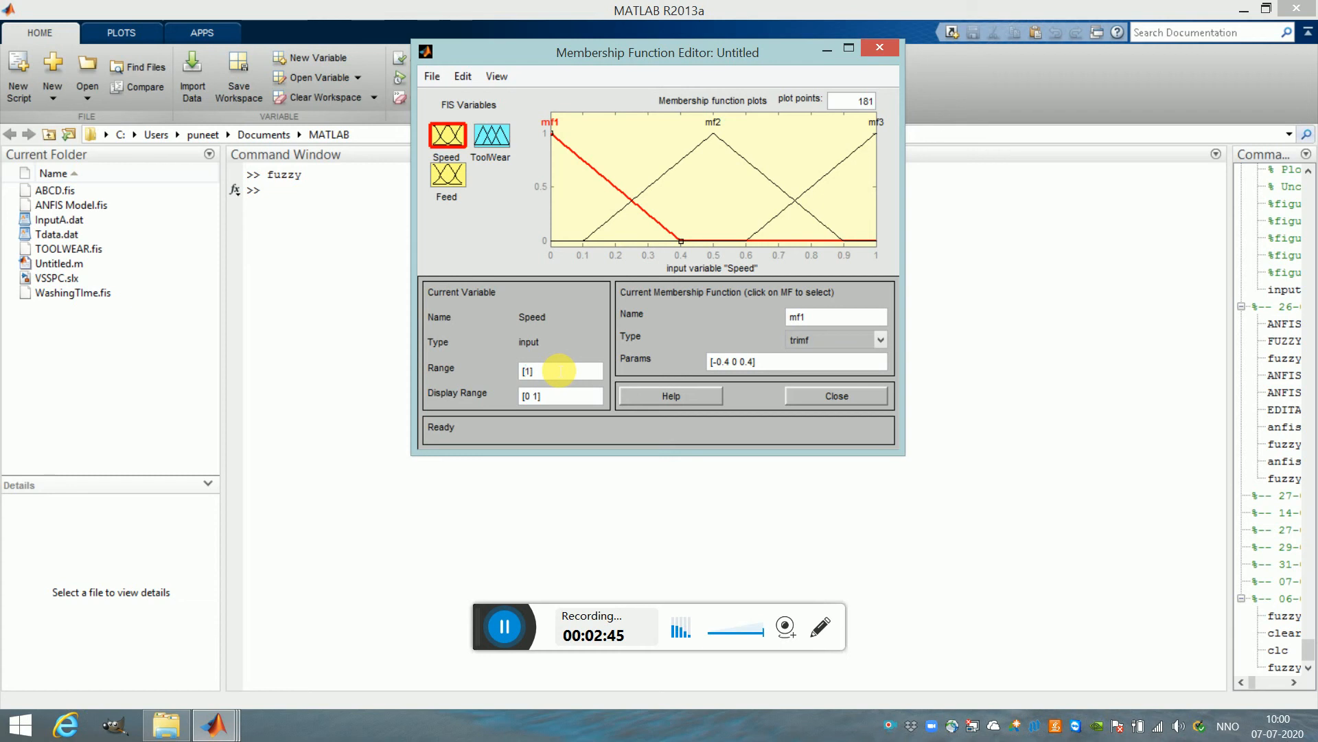
type("1000 3000")
key("Delete")
key("Delete")
key("Return")
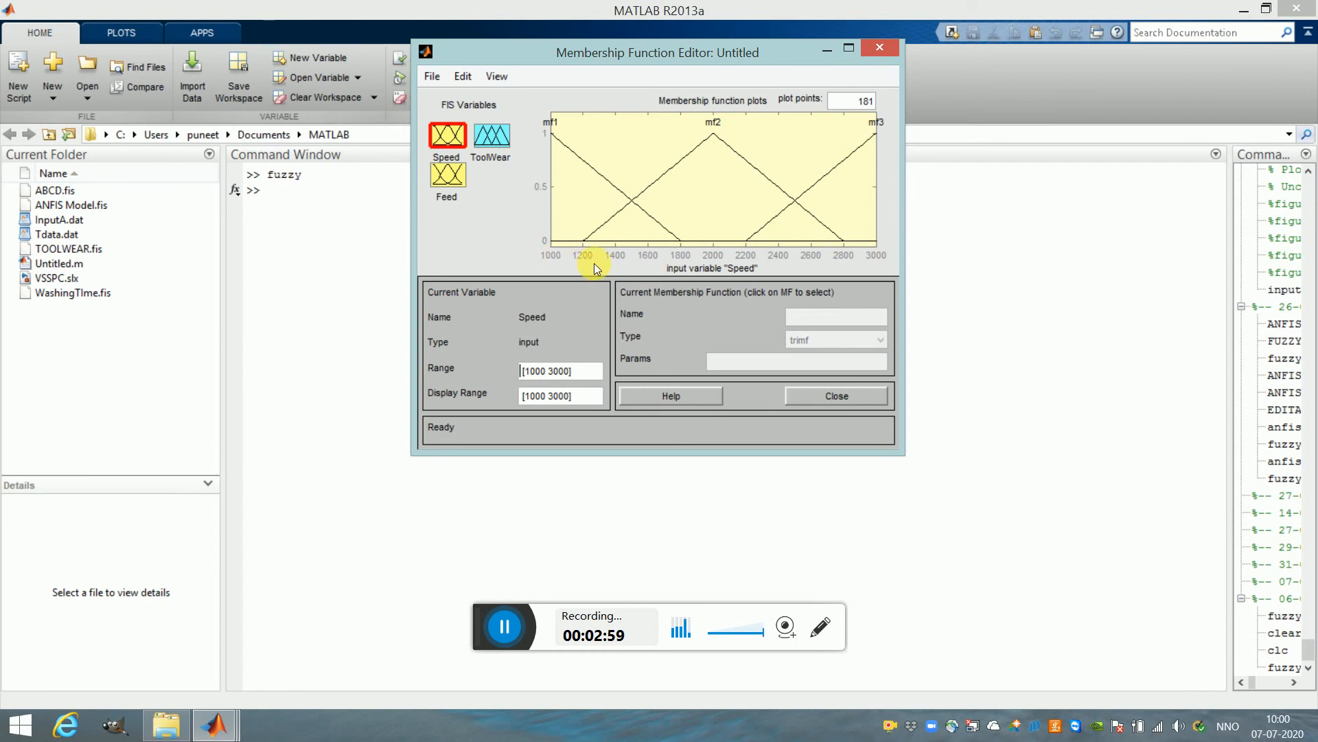
Step: Reshape Speed's mf1 and mf3 triangles so mf1 ends and mf3 starts at about 2010
left_click(623, 199)
left_click_drag(681, 241, 714, 240)
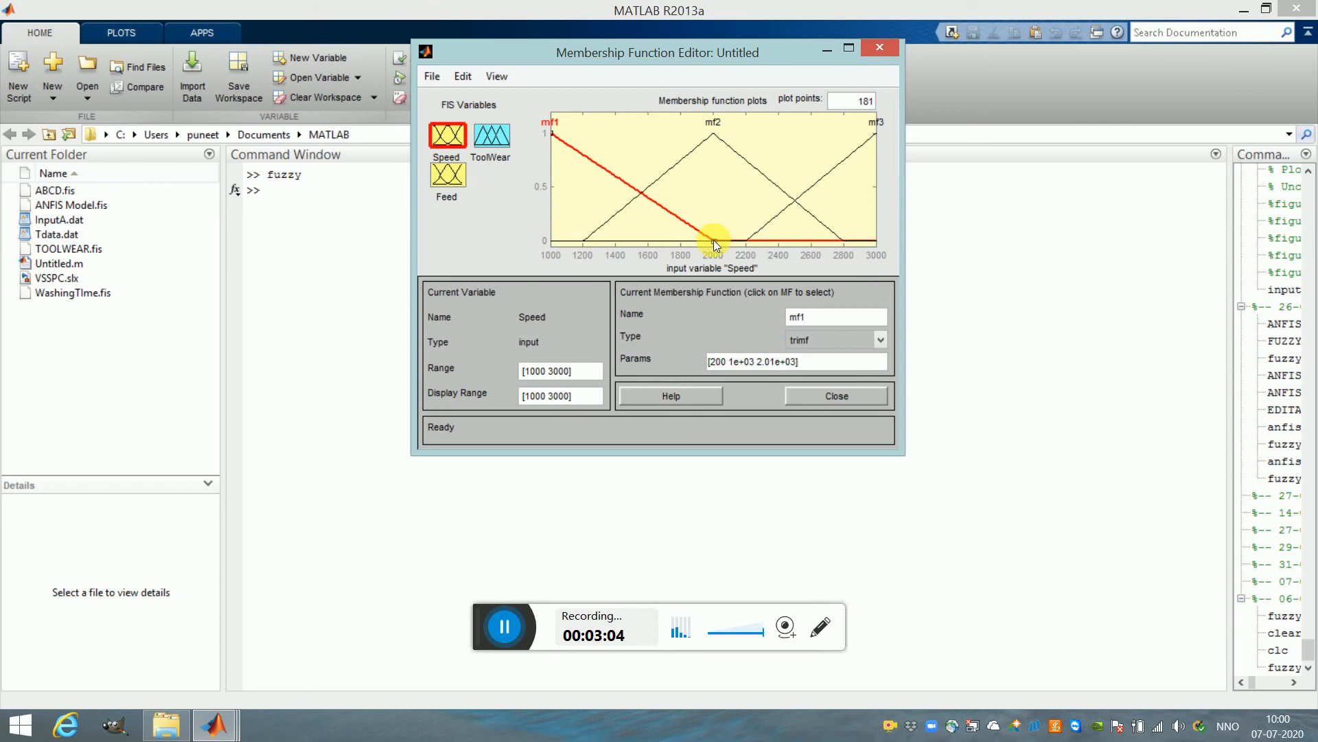
left_click(802, 193)
left_click_drag(746, 242, 714, 240)
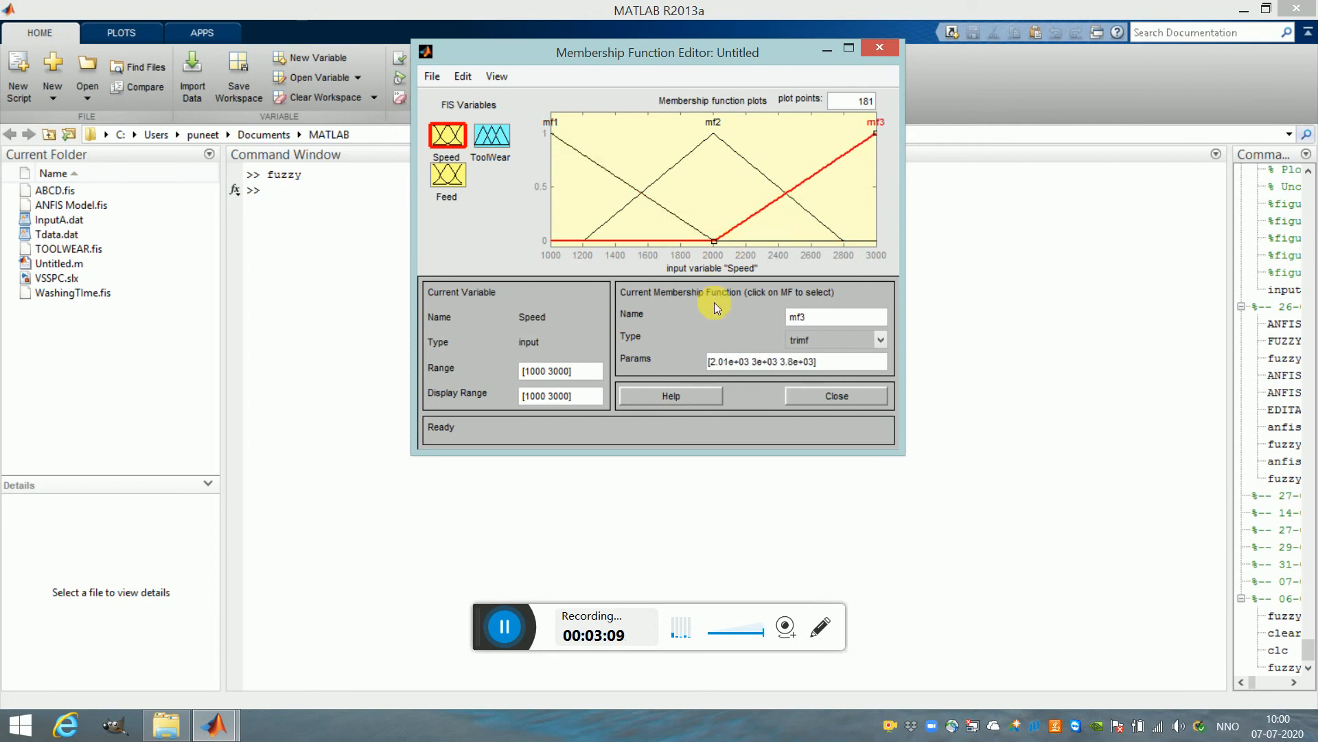
left_click(607, 221)
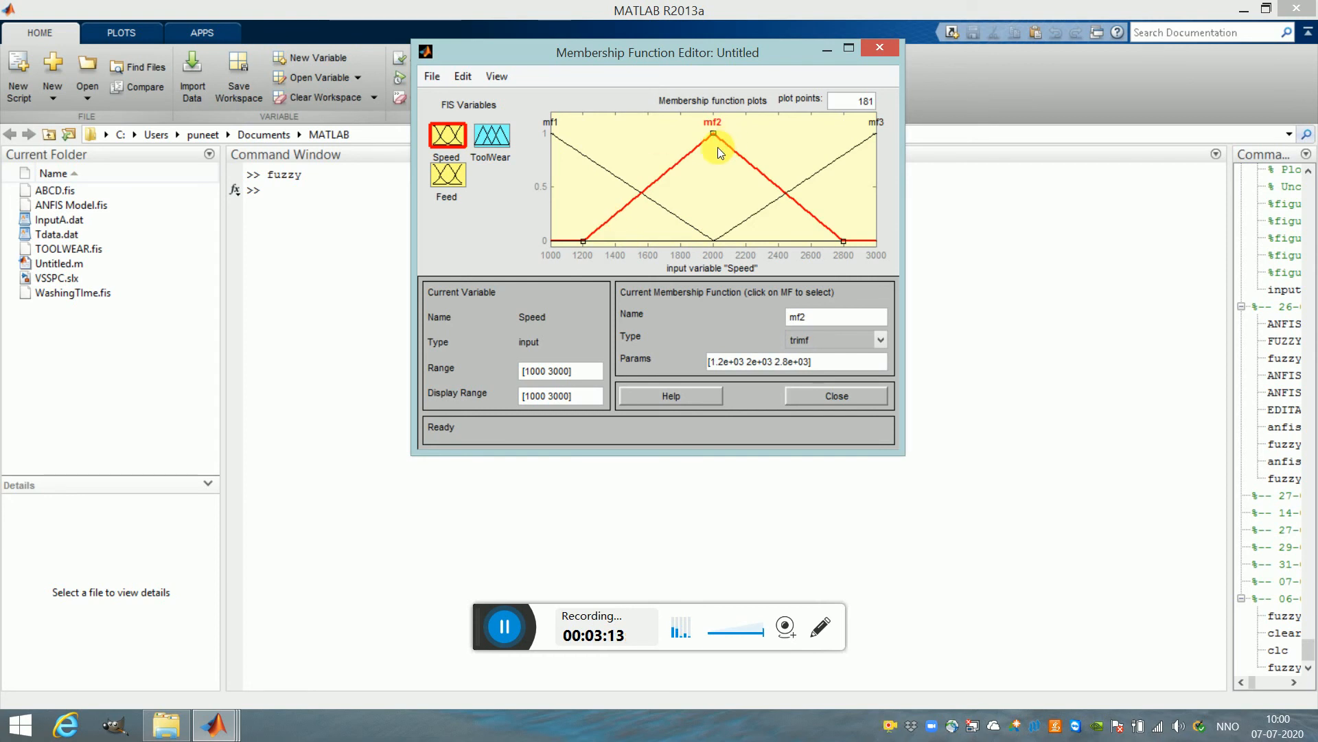
left_click(721, 364)
left_click_drag(711, 362, 726, 364)
key("ctrl+a")
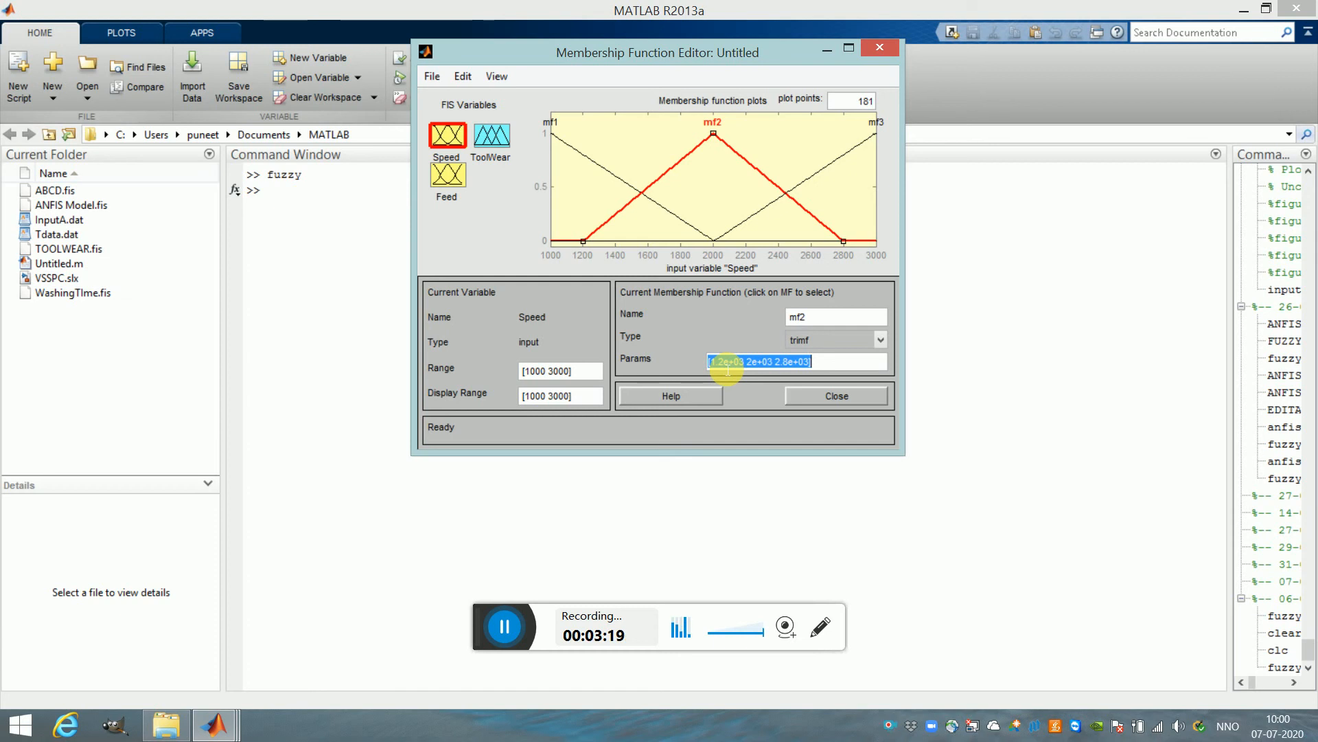
left_click(716, 364)
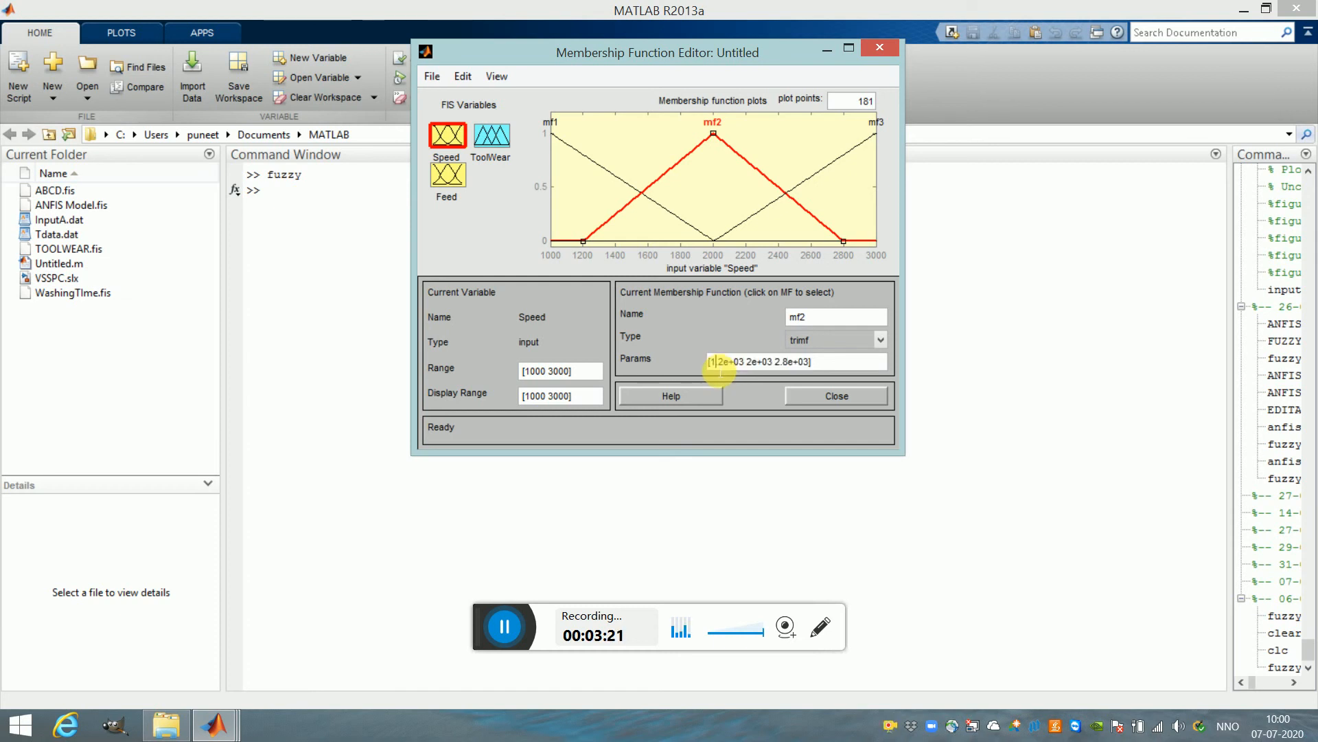
type("0")
key("BackSpace")
type("1000")
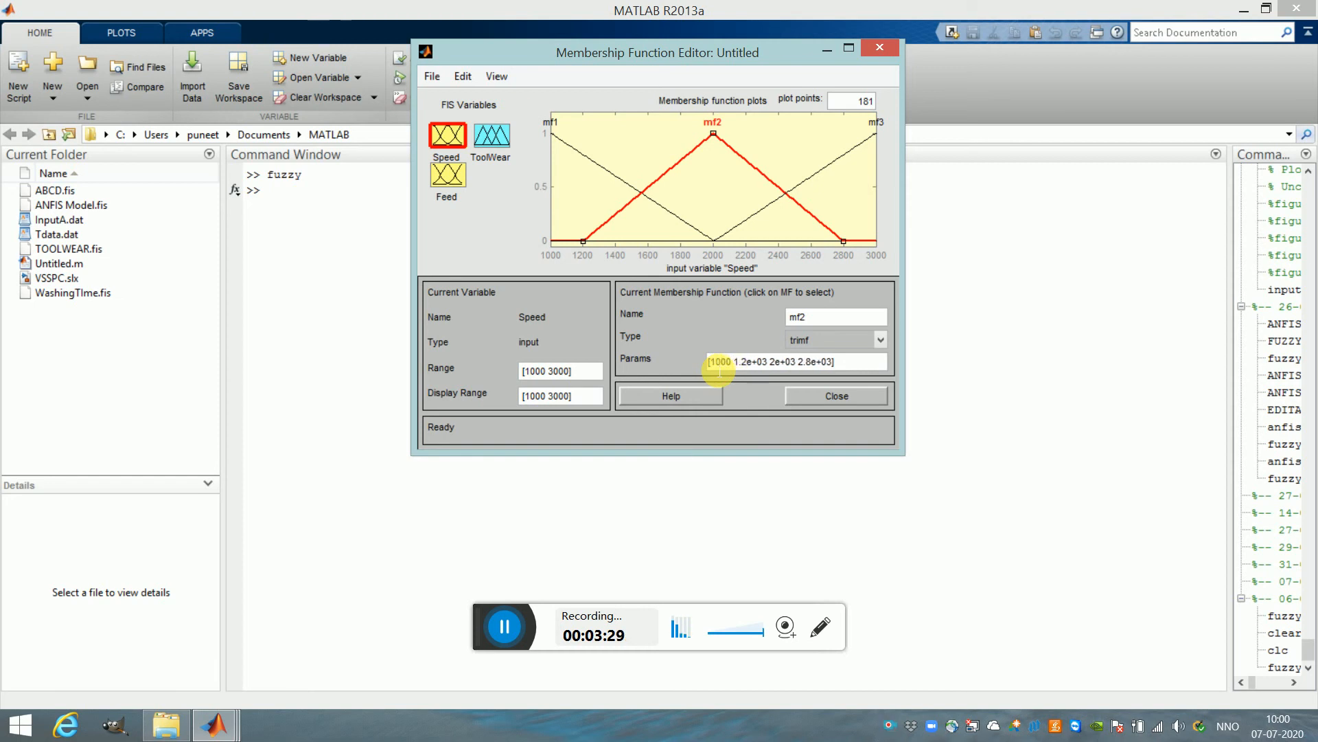
type(" 2000")
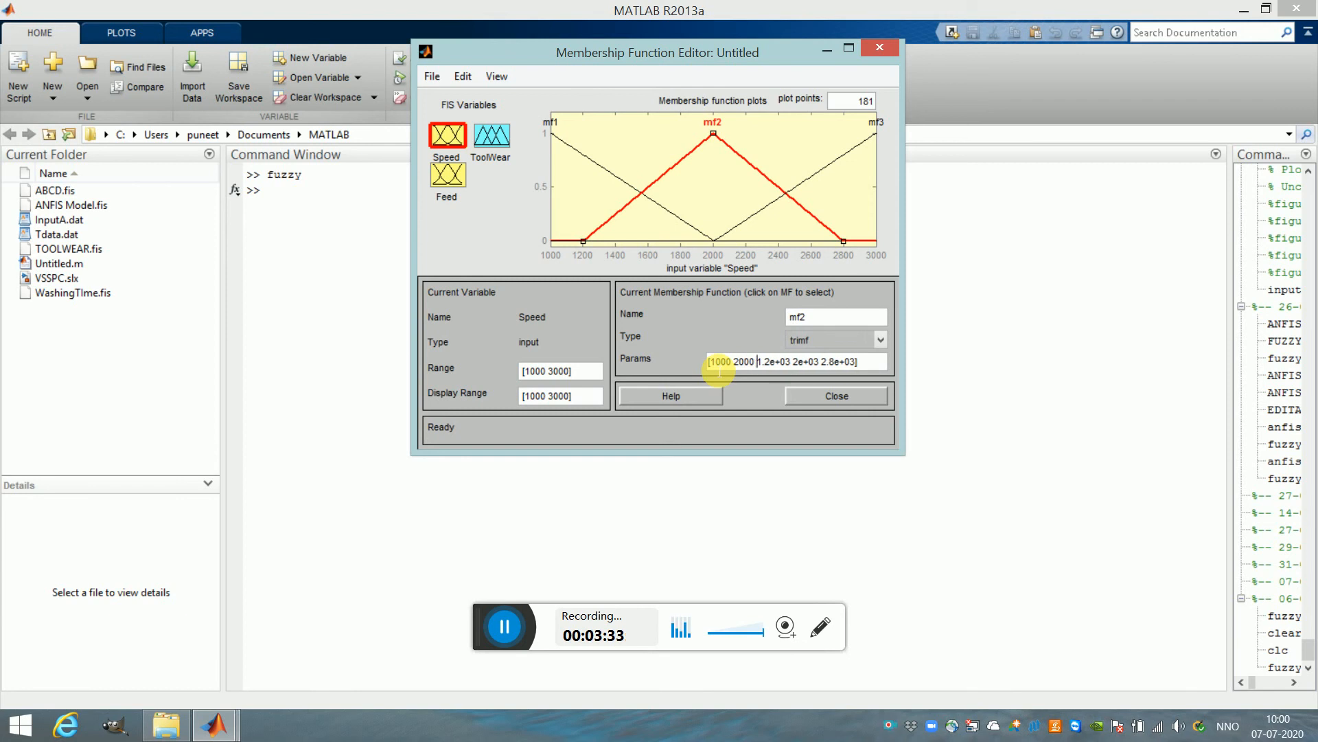
type("3000")
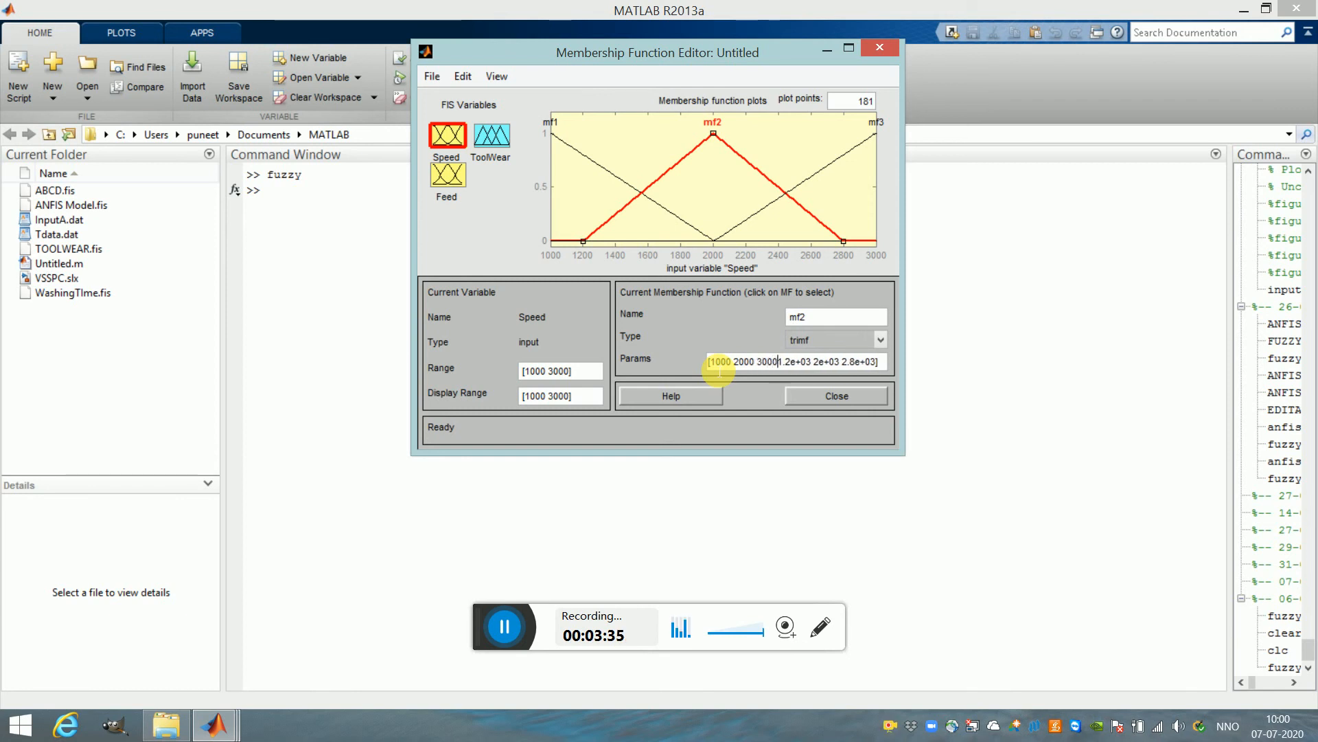
key("Delete")
key("Delete")
key("Delete")
key("Delete")
key("Delete")
key("Delete")
key("Delete")
key("Delete")
key("Delete")
key("Delete")
key("Delete")
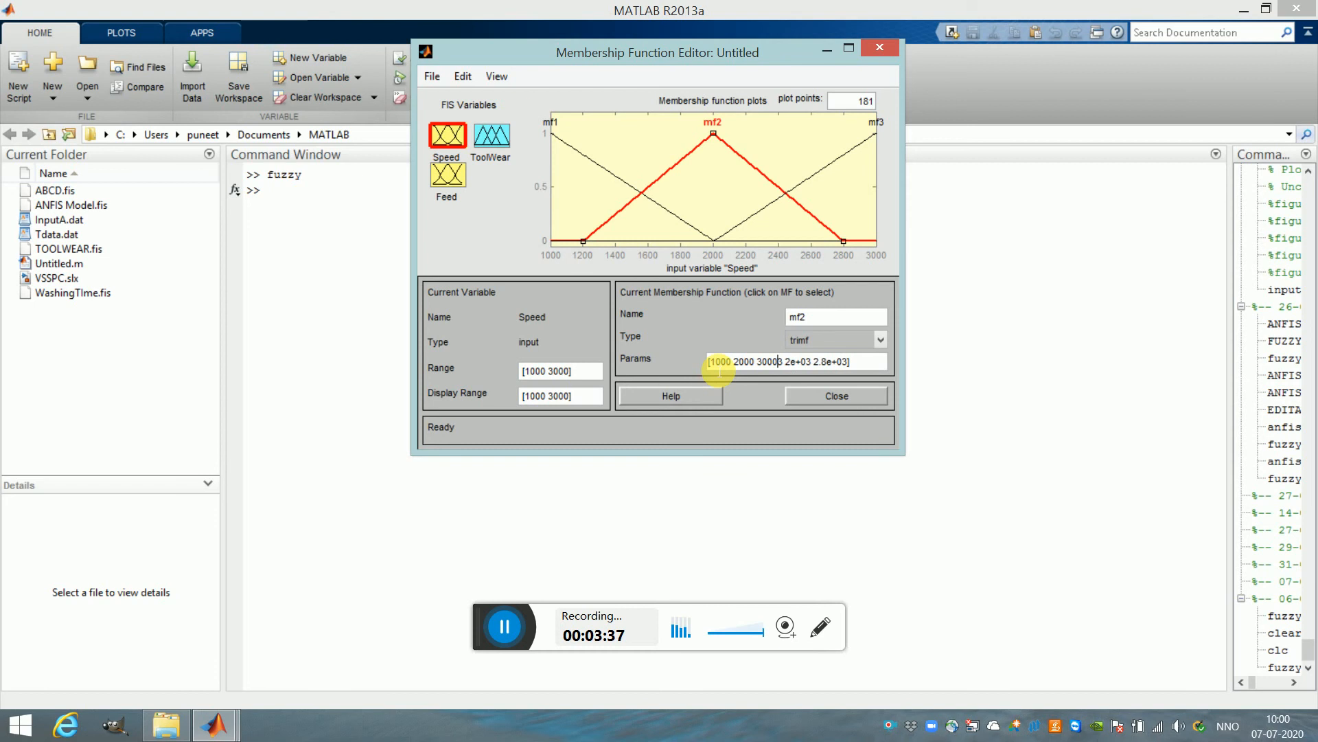
key("Delete")
key("Delete")
key("Delete")
key("Delete")
key("Delete")
key("Delete")
key("Delete")
key("Delete")
key("Delete")
key("Delete")
key("Delete")
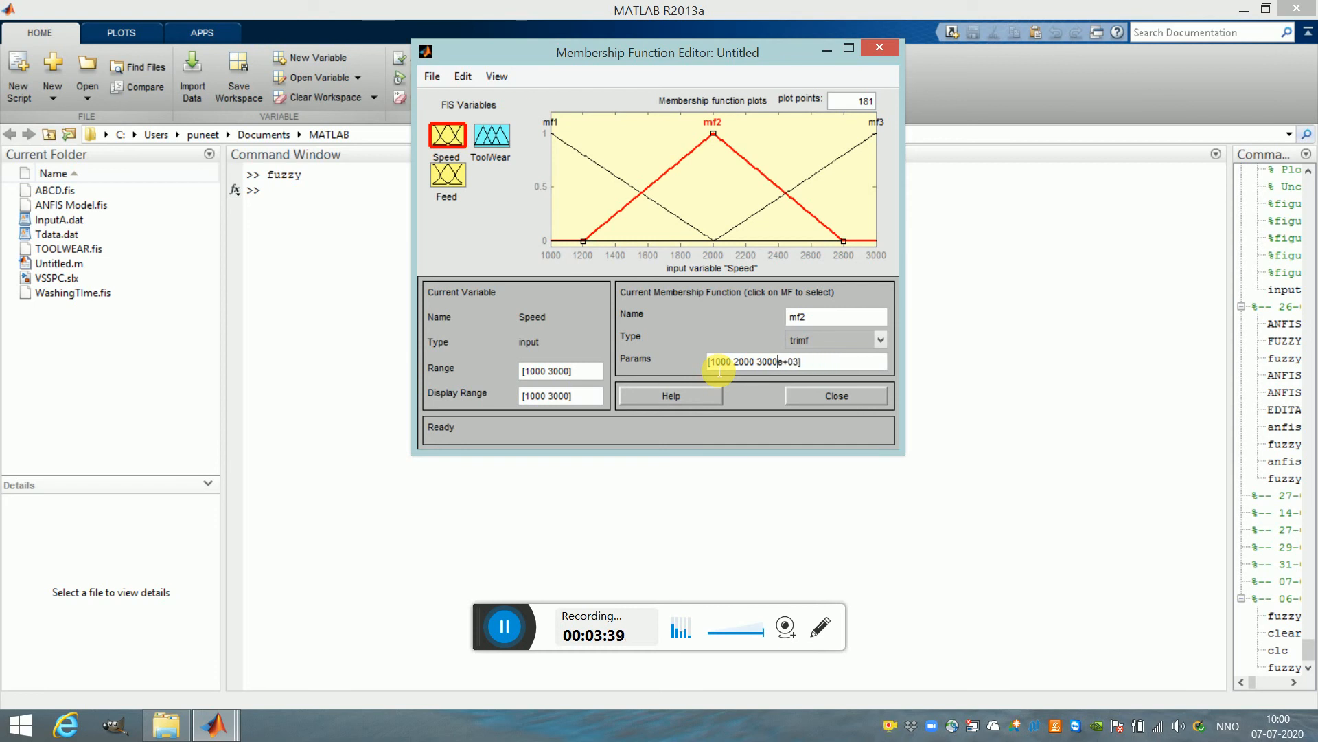
type("]")
key("Return")
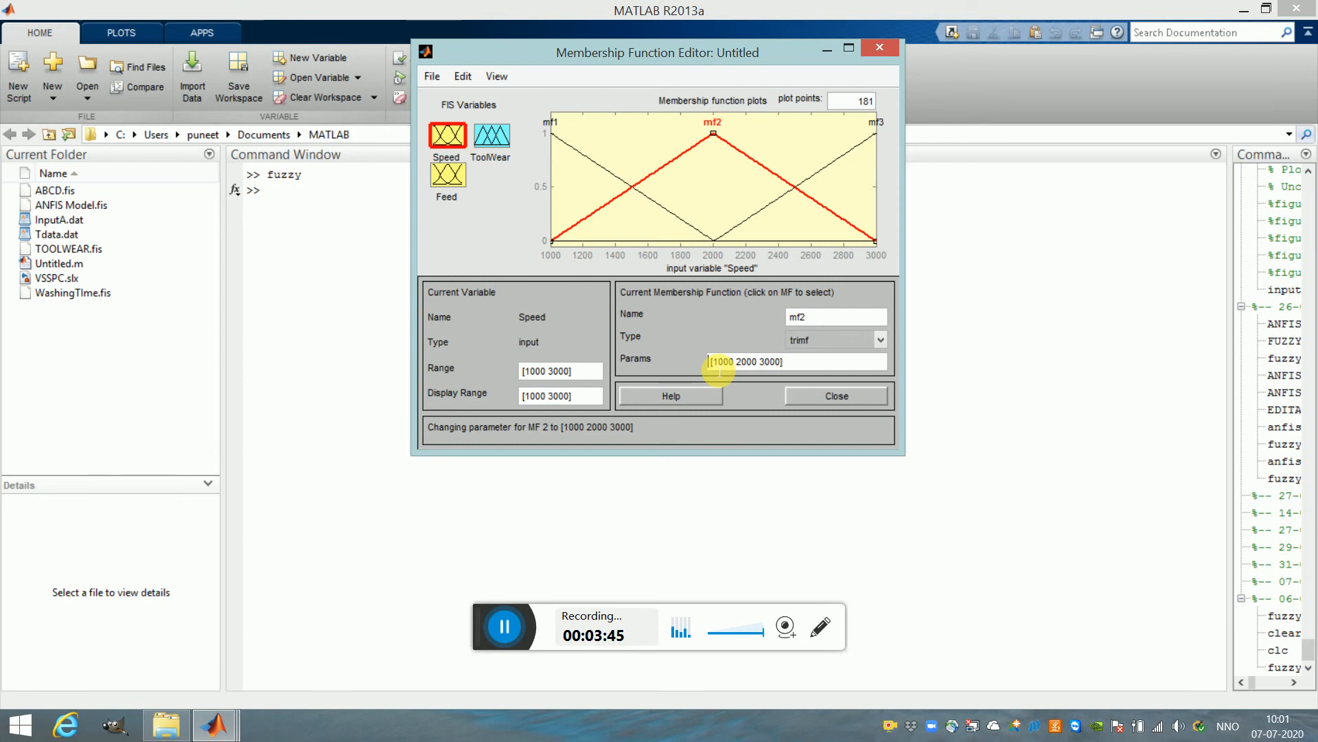
left_click(796, 369)
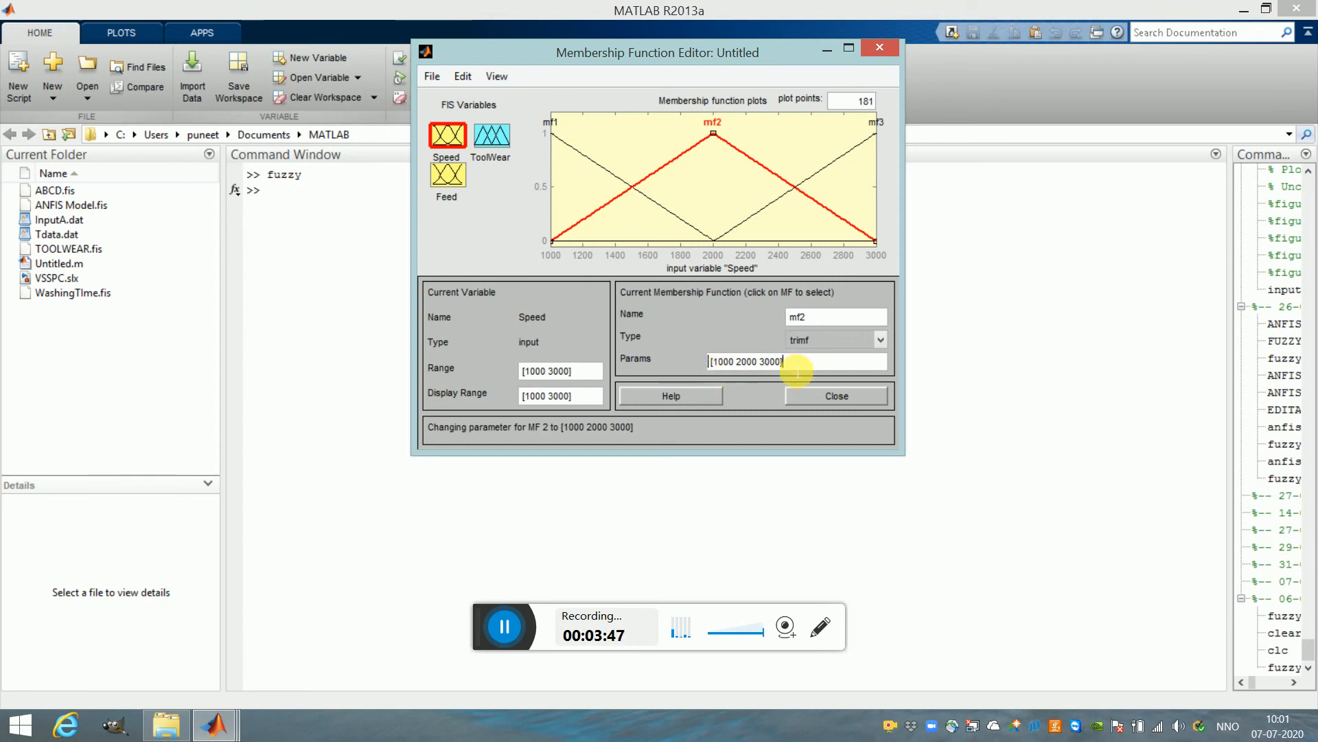
Step: Rename Speed's middle membership function mf2 to MedSpeed
left_click(715, 126)
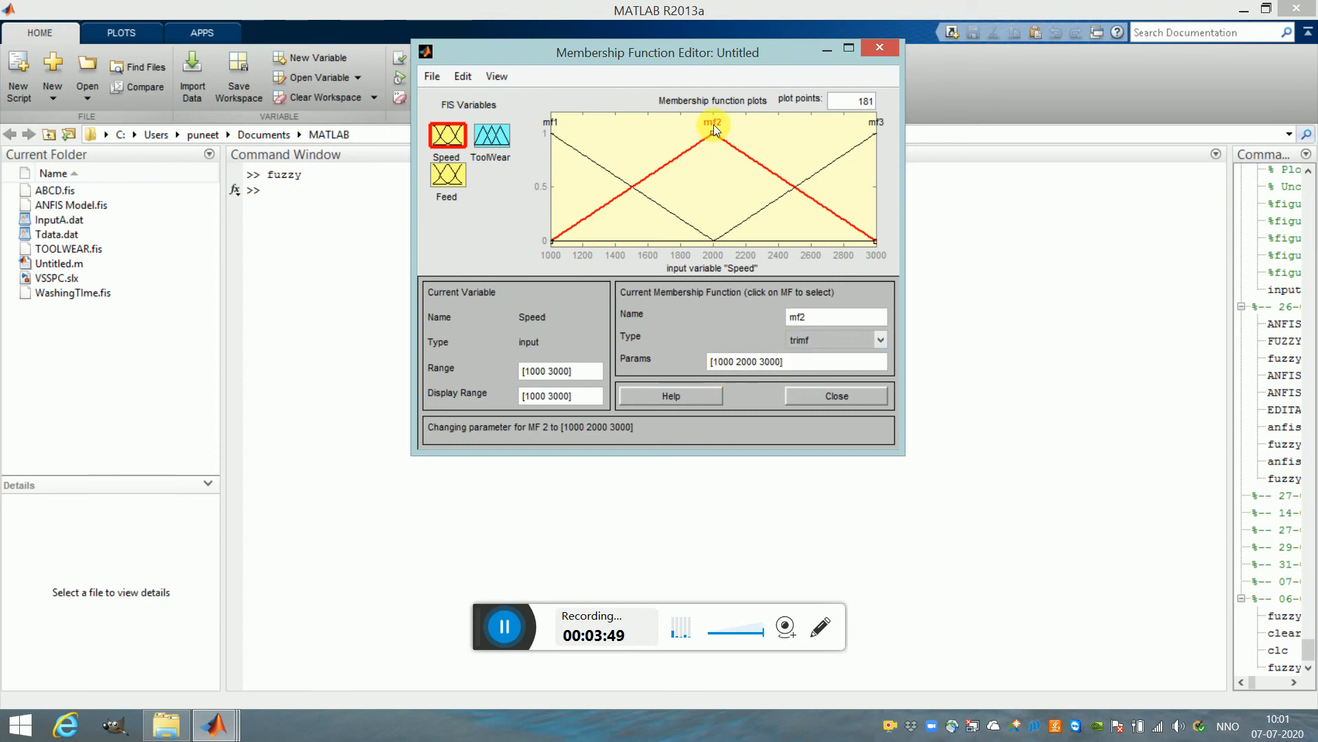
left_click_drag(817, 318, 788, 317)
type("MedSpeed")
left_click(559, 137)
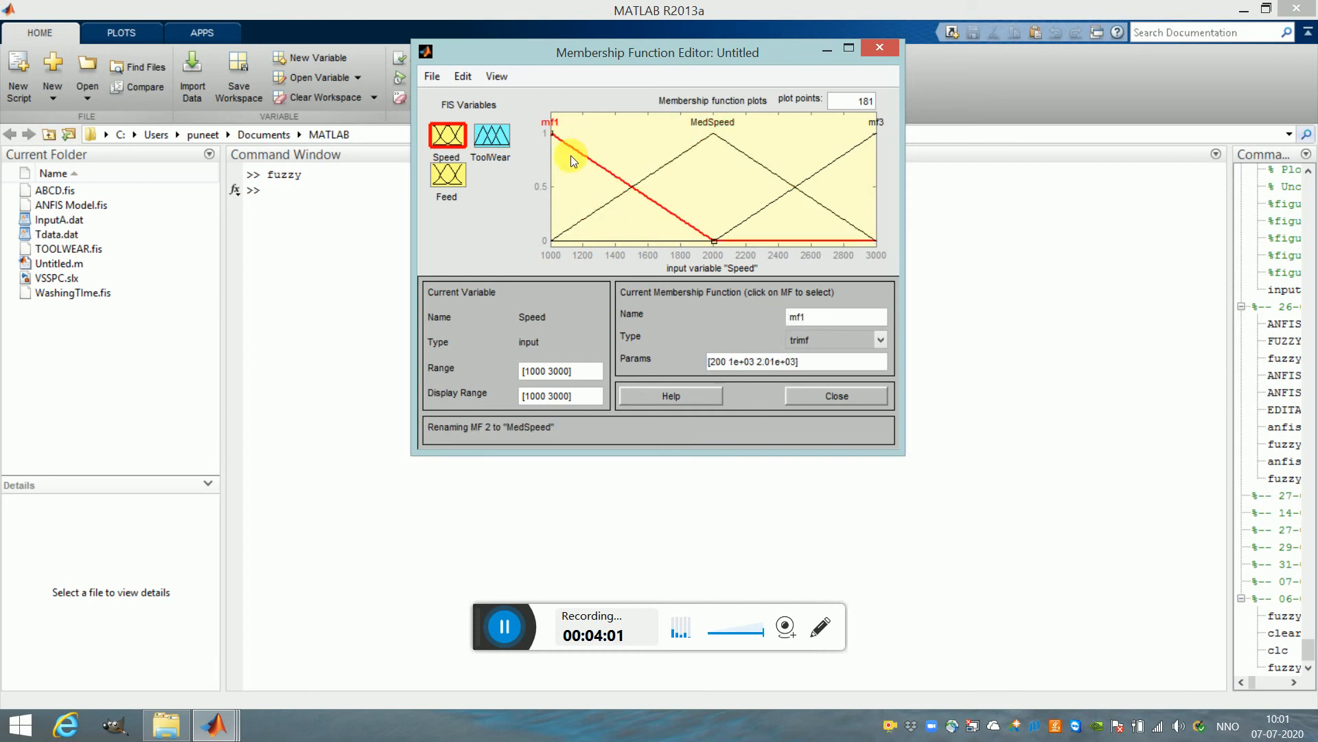
Step: Rename Speed's first membership function mf1 to LowSpeed, then select its third function mf3
double_click(796, 316)
type("LowSpeed")
left_click(816, 173)
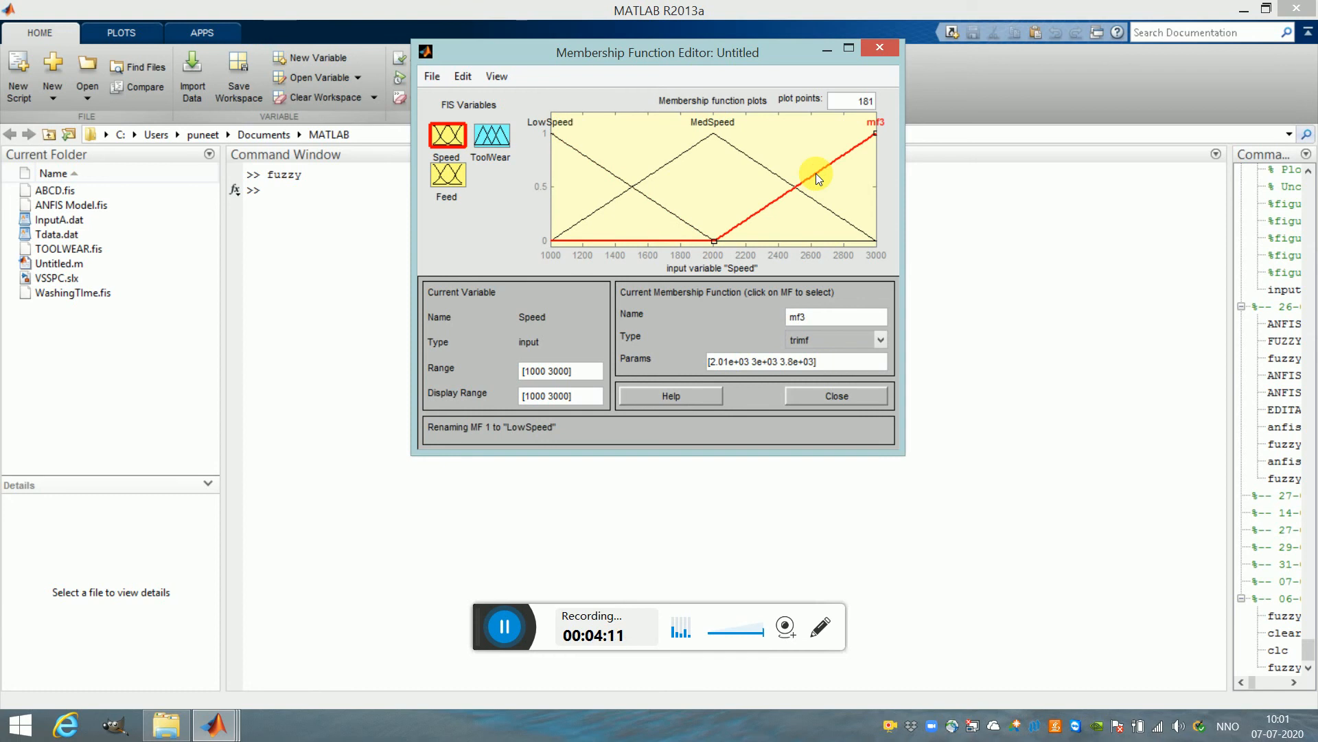
Step: Reshape Feed's triangles so mf2 spans 0 to 1, mf1 ends at 0.5 and mf3 starts at about 0.5
left_click(451, 178)
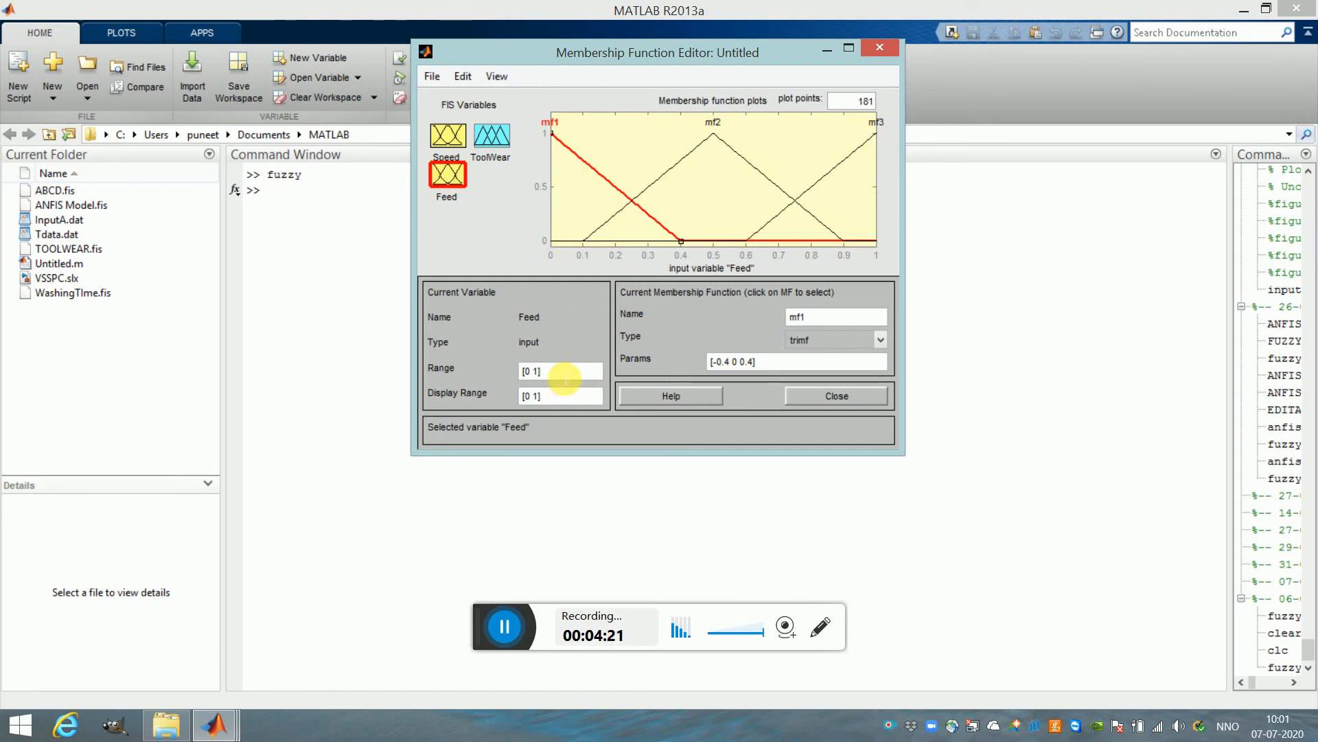
left_click_drag(553, 371, 451, 371)
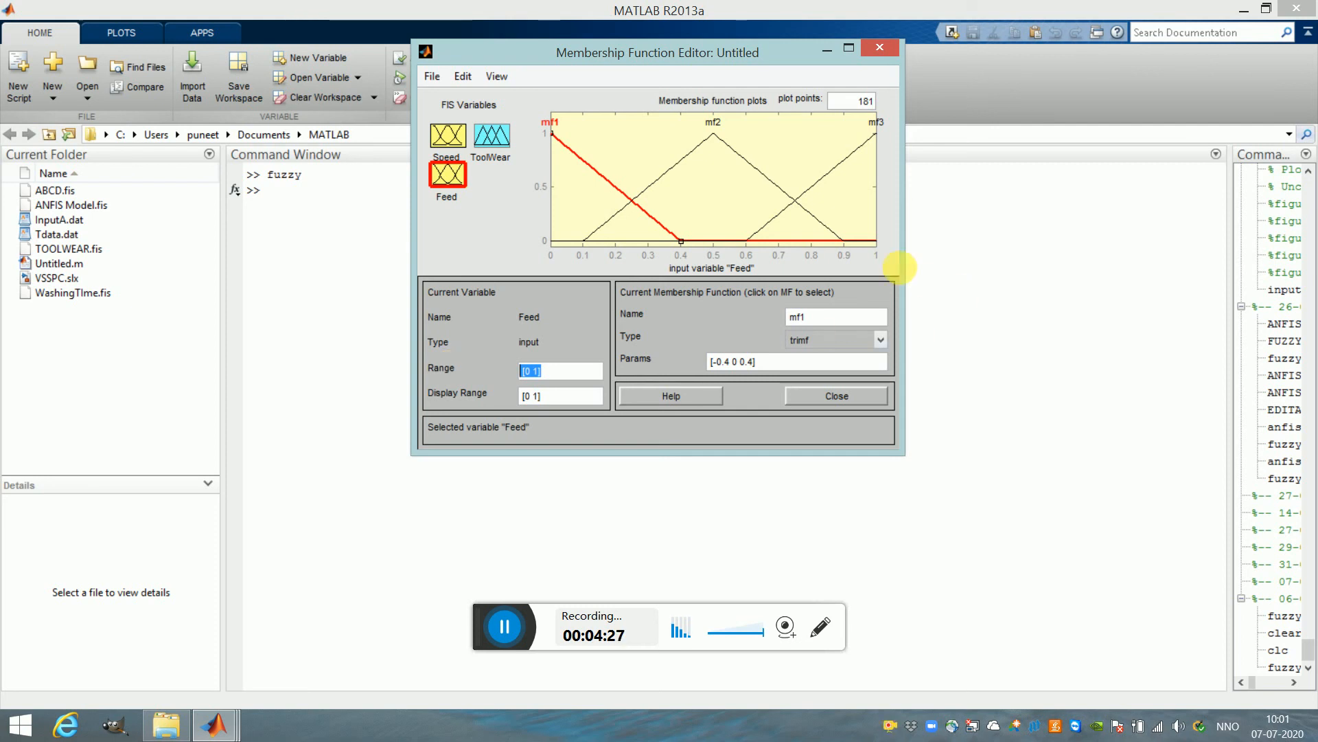
left_click(685, 158)
left_click_drag(582, 239, 556, 238)
left_click_drag(844, 241, 877, 248)
left_click(766, 224)
left_click_drag(747, 240, 711, 239)
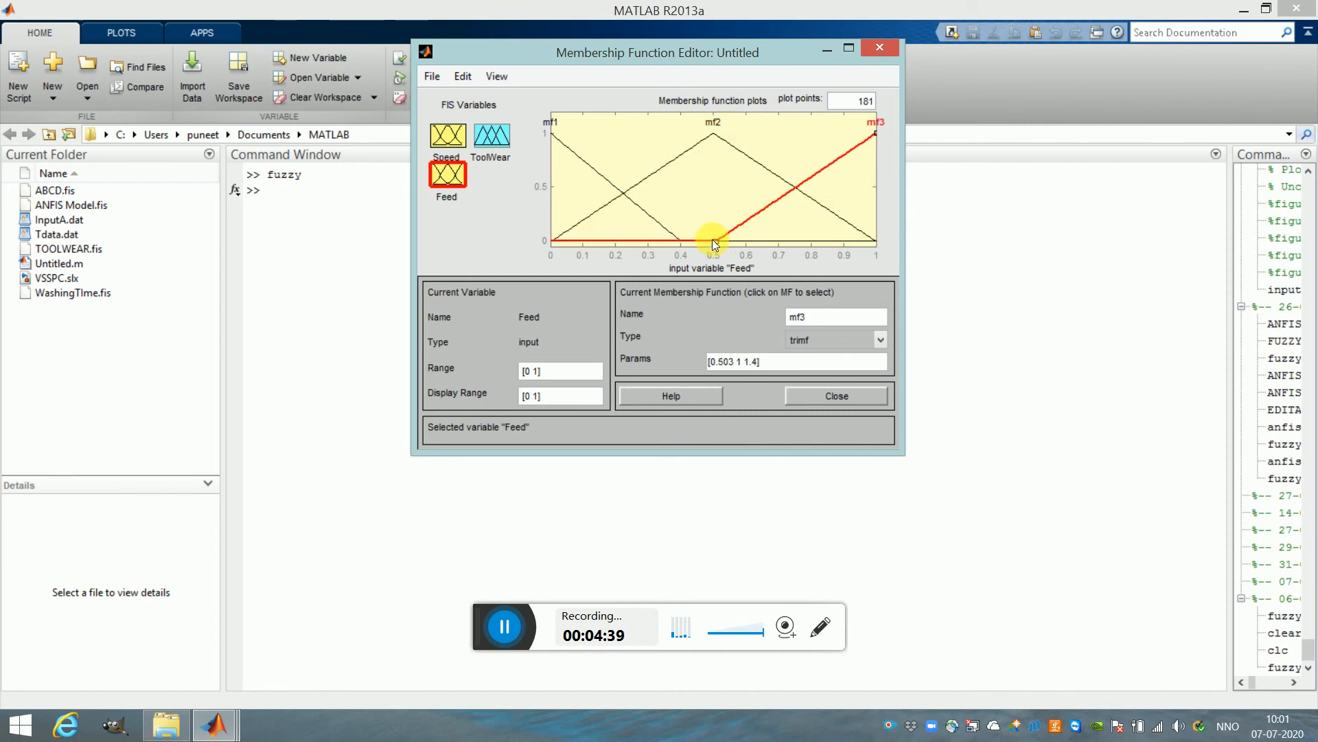
left_click(677, 240)
left_click_drag(682, 239, 713, 242)
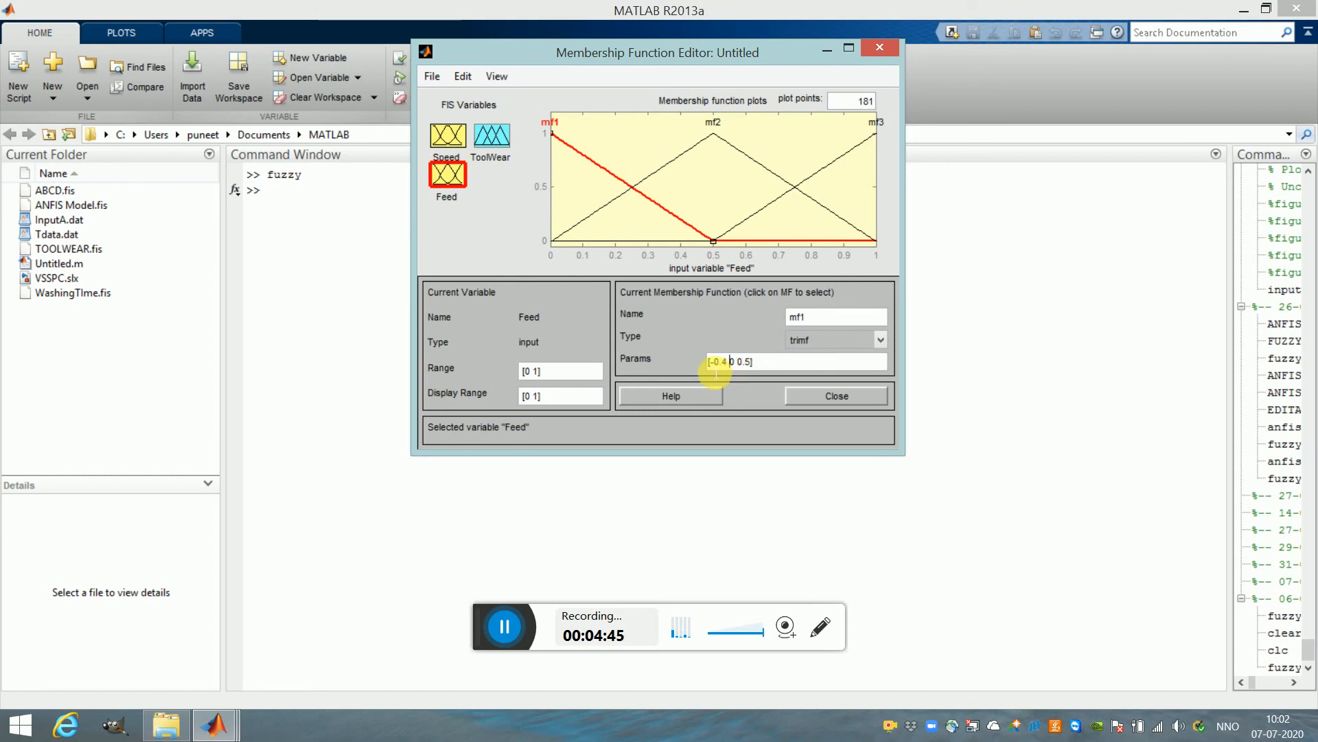
left_click(765, 370)
left_click_drag(750, 363, 709, 364)
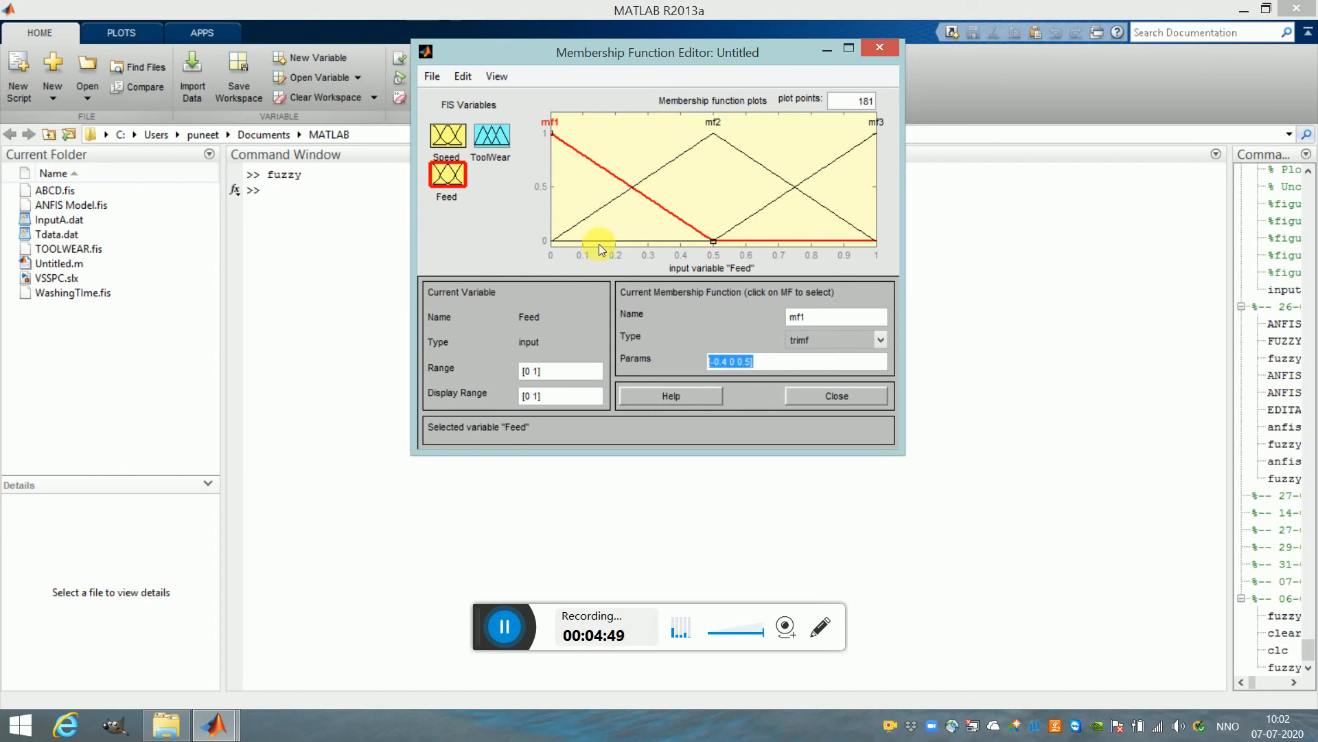
Step: Add three trimf membership functions to the ToolWear output
left_click(492, 135)
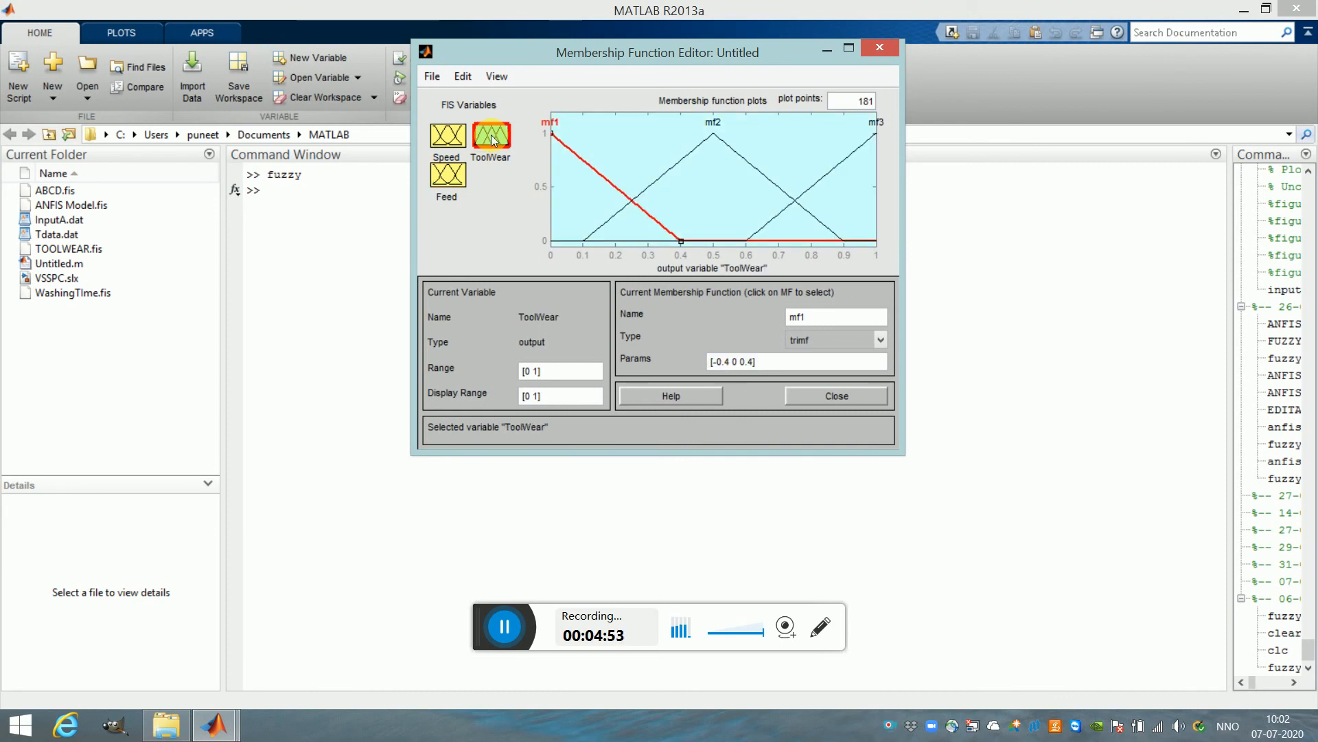
left_click_drag(613, 192, 610, 184)
left_click(502, 141)
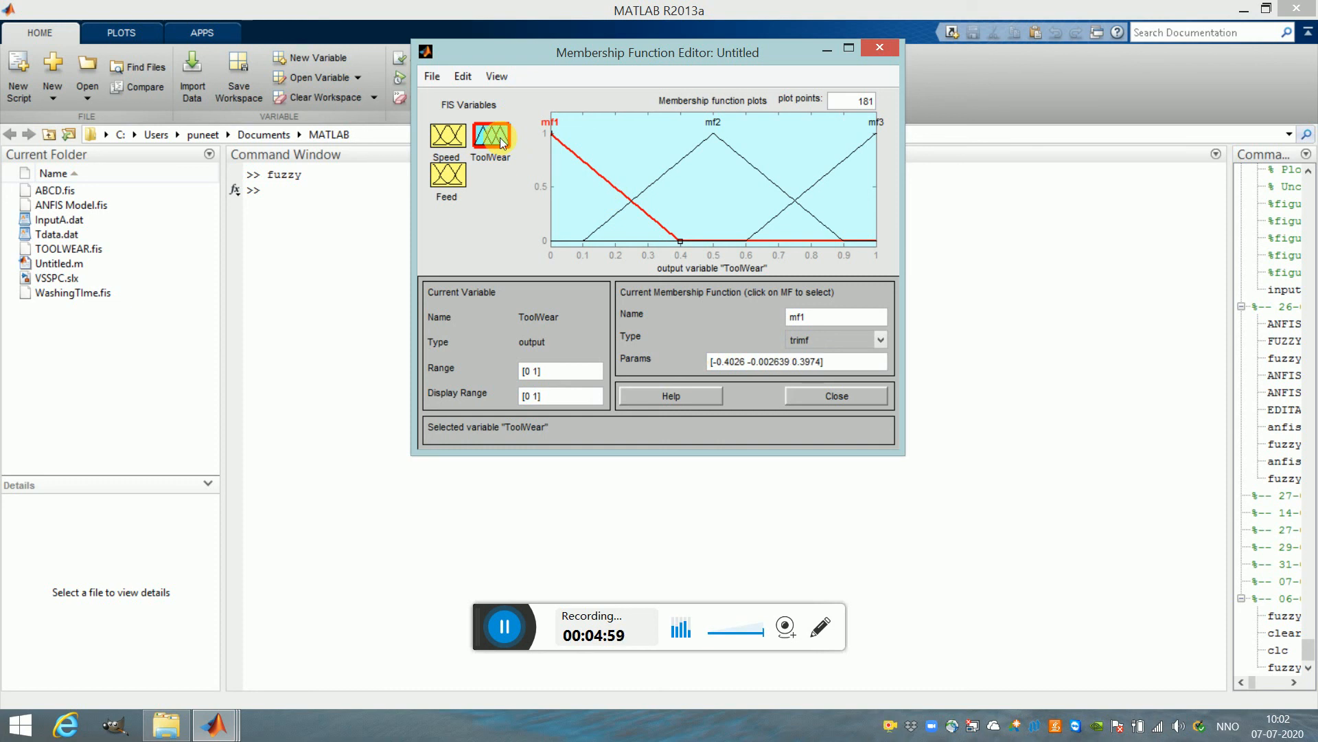
left_click(462, 81)
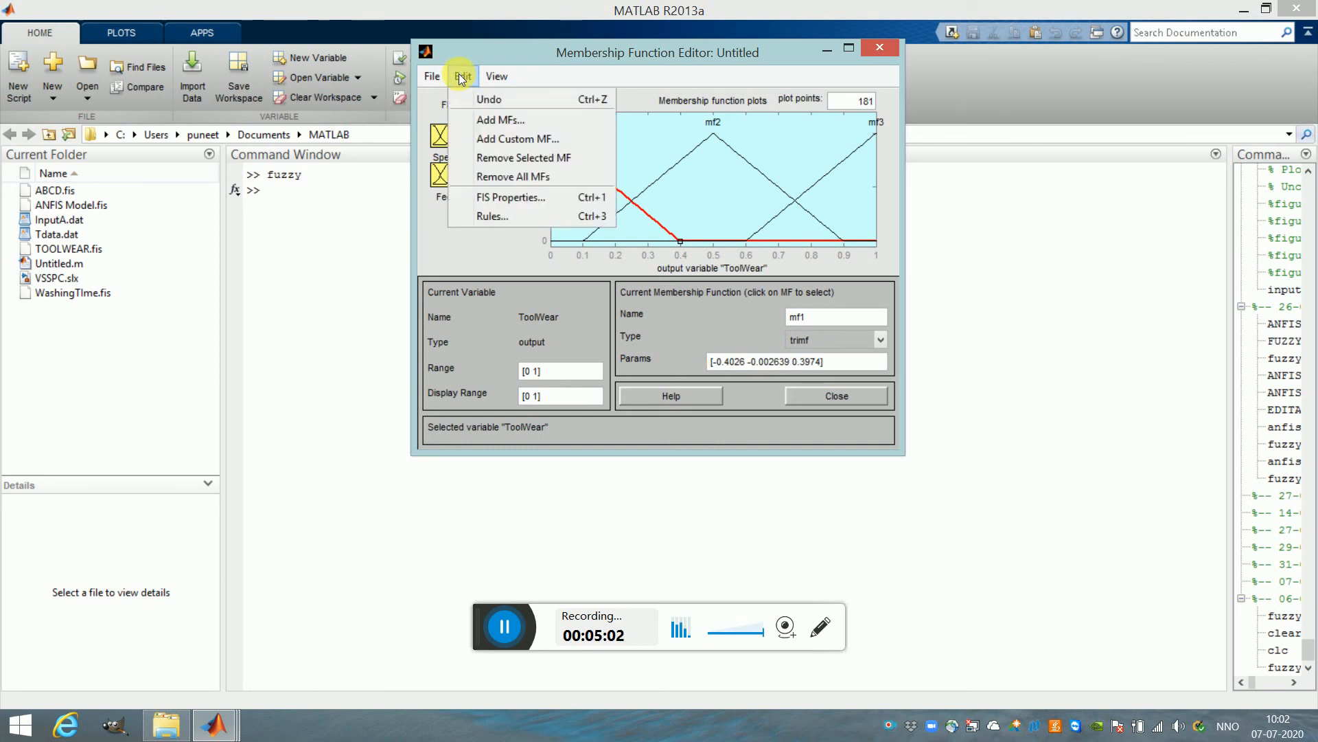
left_click(496, 121)
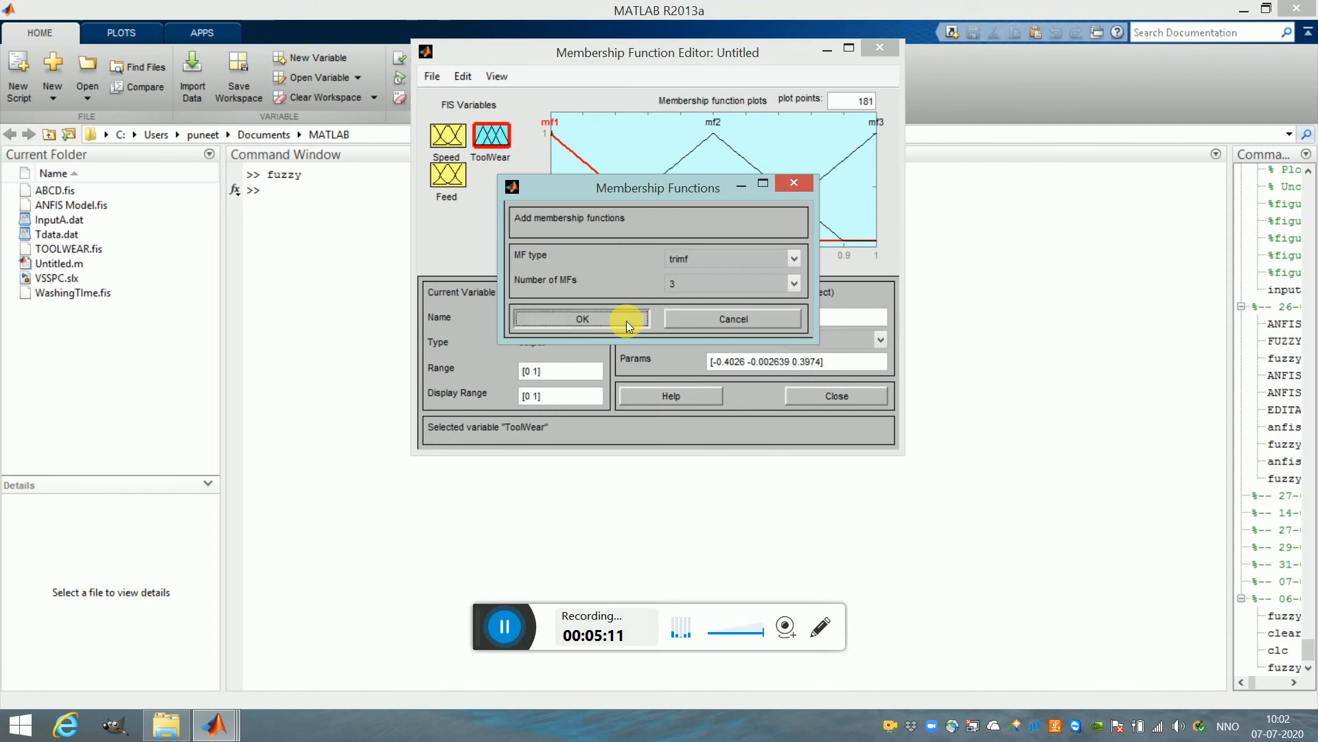
left_click(626, 320)
Step: Add another three trimf membership functions to ToolWear, beyond the three just added
left_click(491, 135)
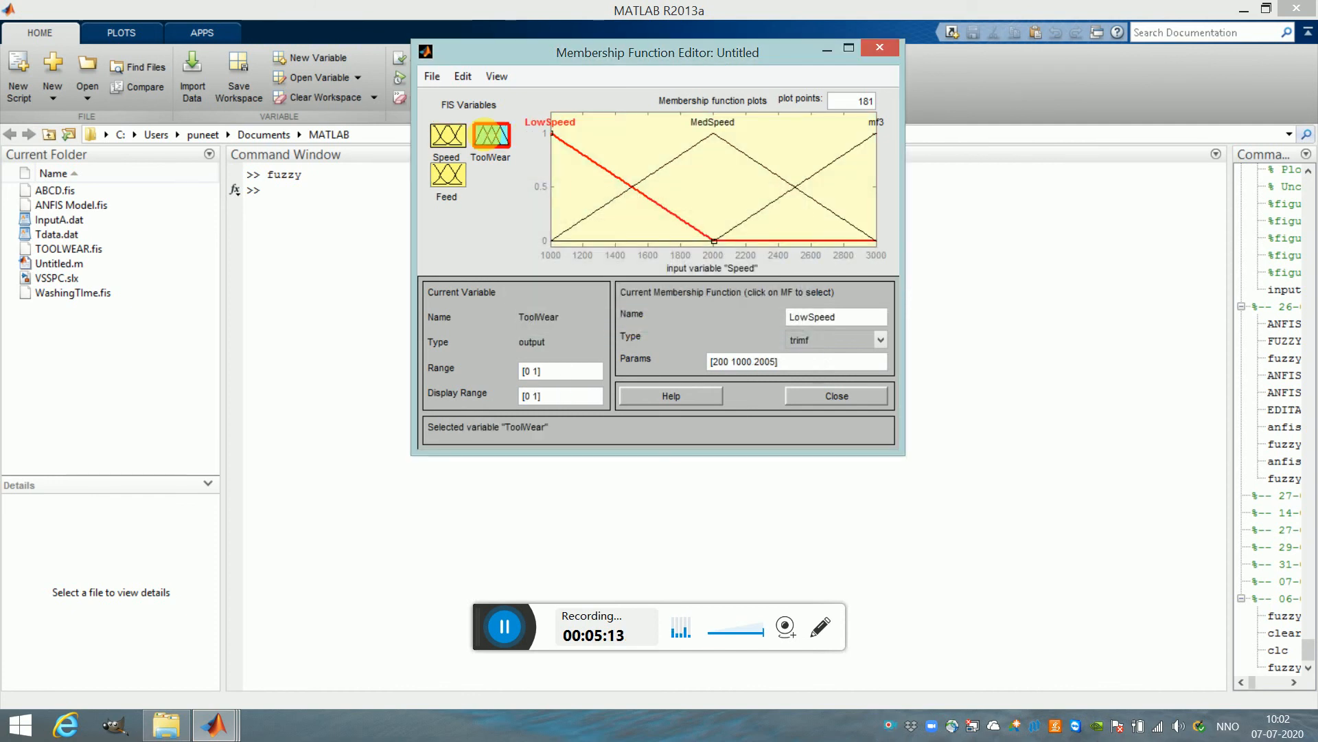
left_click(460, 75)
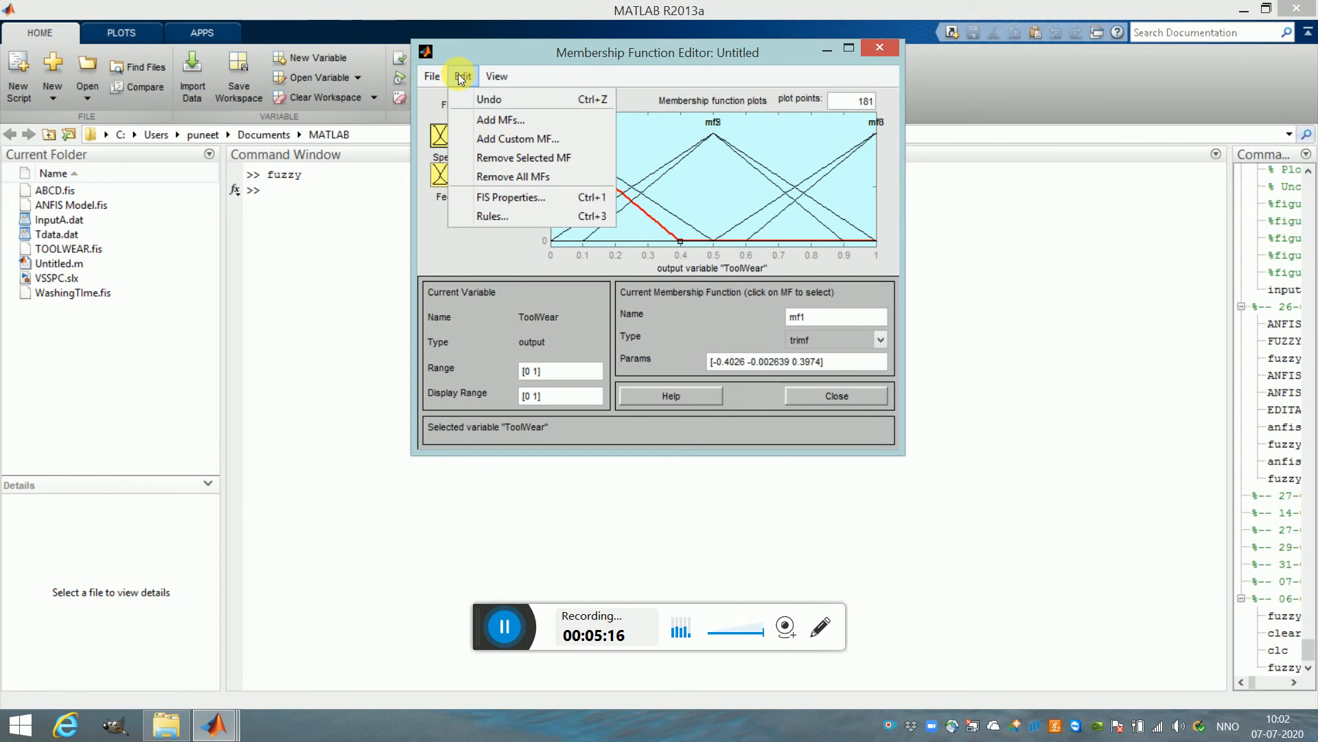
left_click(496, 123)
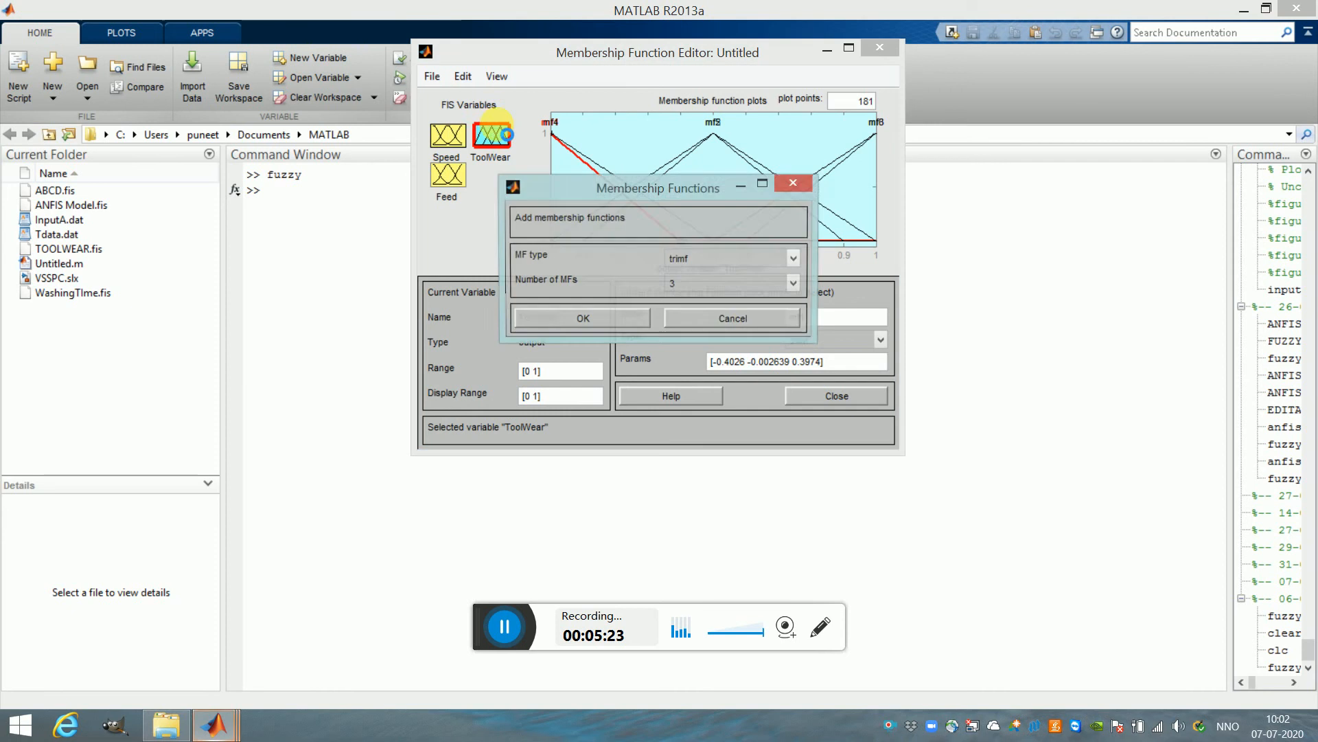
left_click(602, 316)
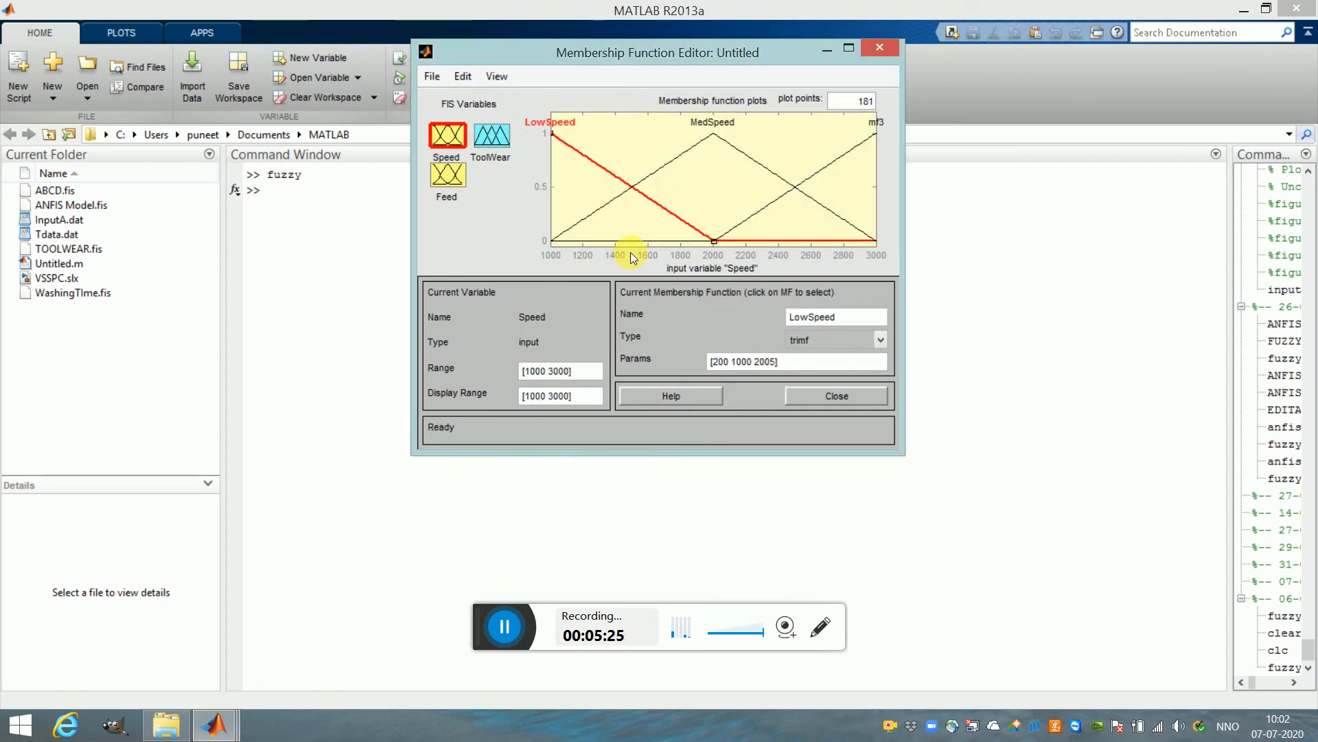
Step: Reshape ToolWear's triangles so mf7 ends at about 0.239 and mf8 starts at about 0.247
left_click(490, 135)
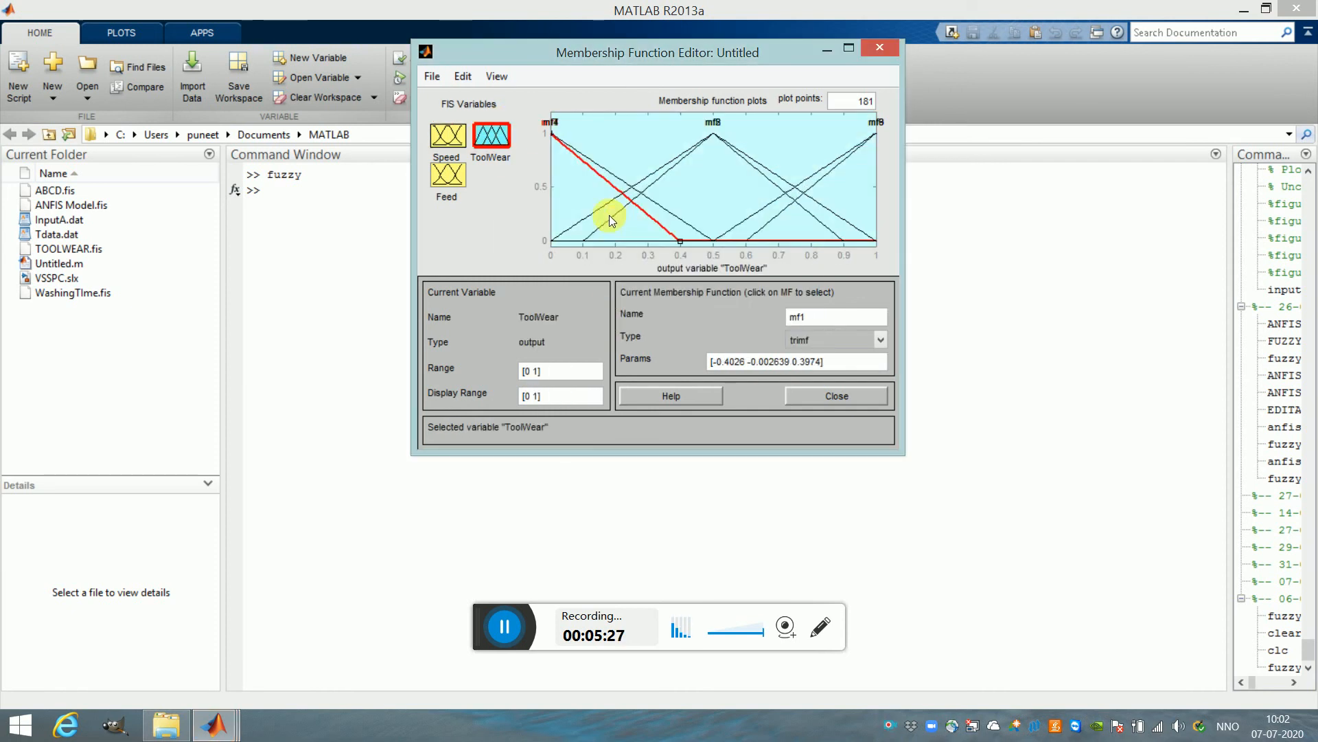
left_click(614, 174)
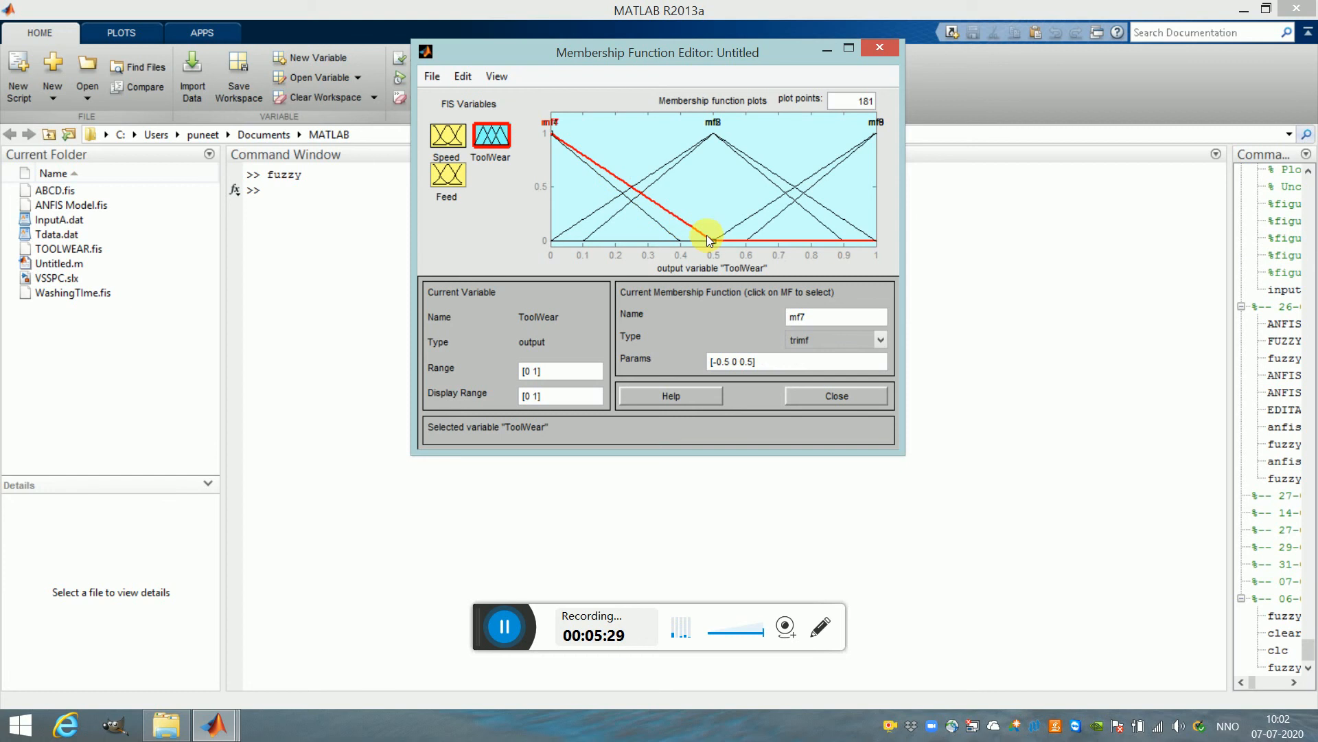
left_click_drag(712, 240, 629, 241)
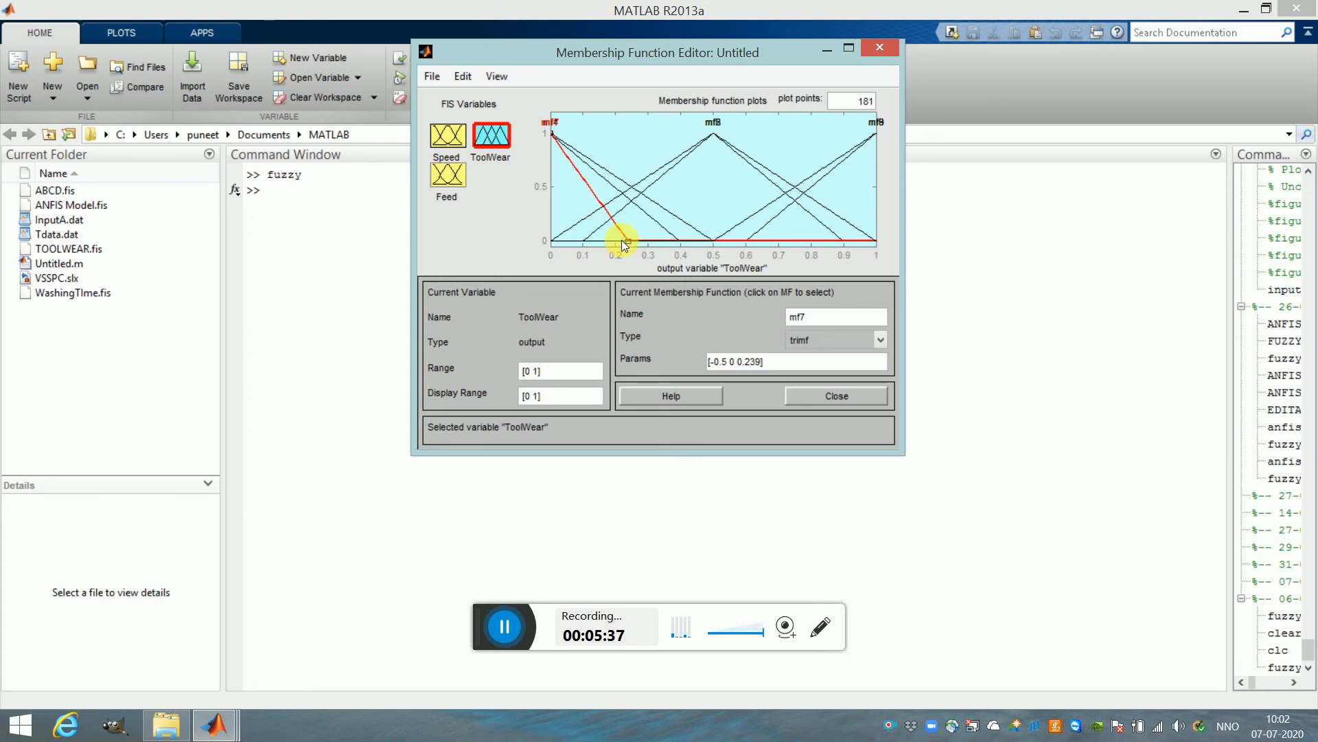
left_click(594, 213)
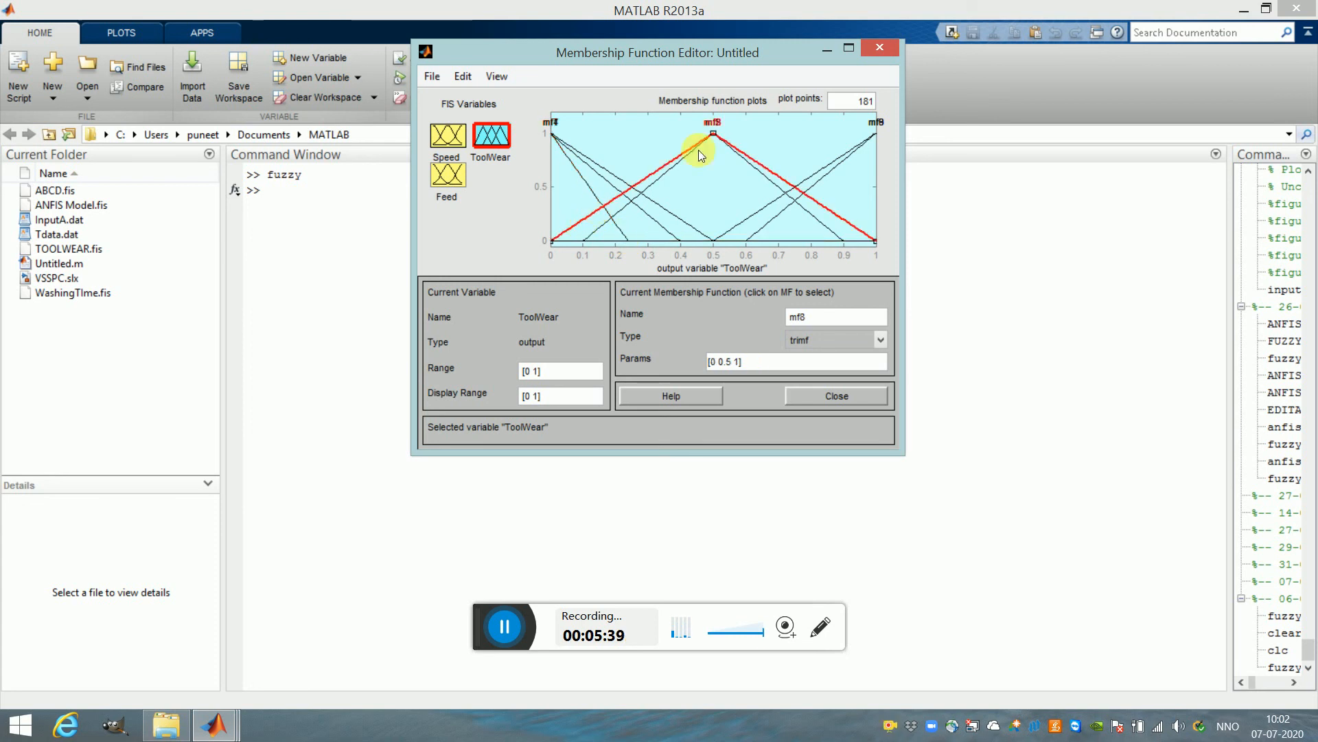
left_click_drag(555, 240, 631, 238)
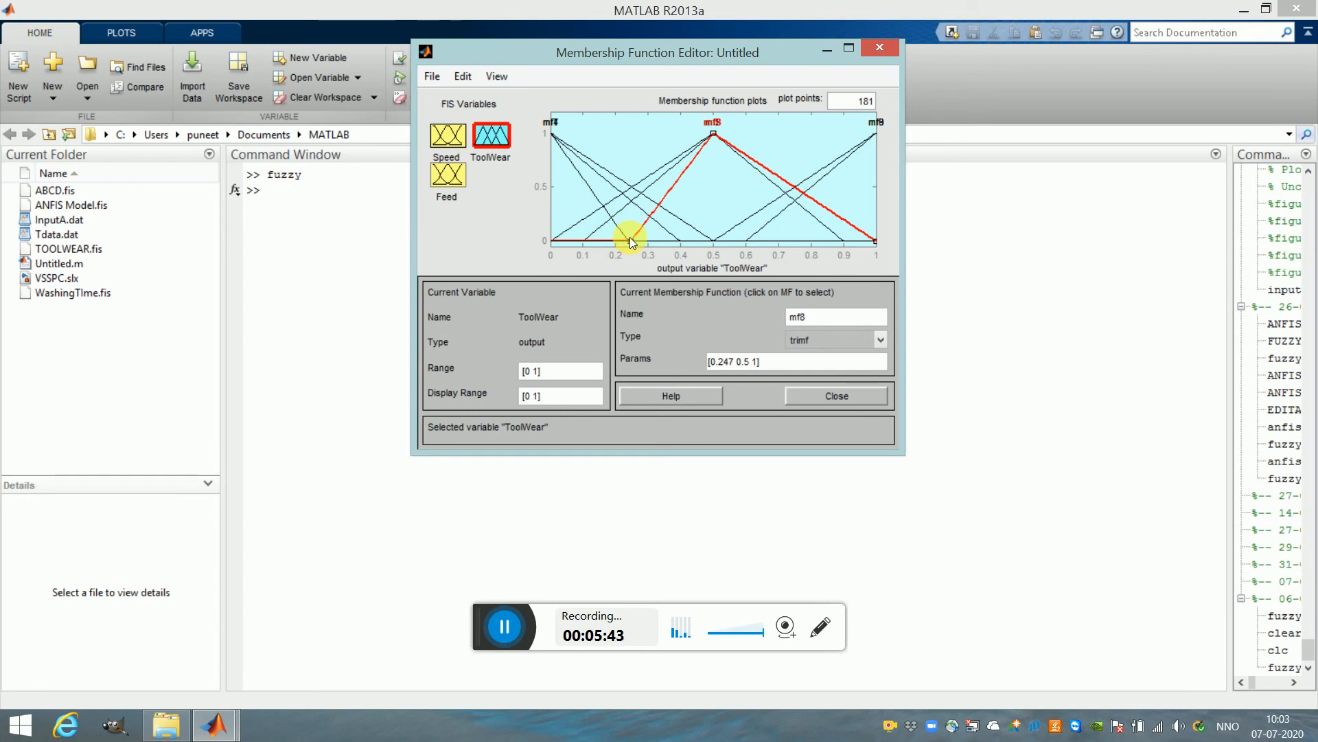
Step: Reshape ToolWear's triangles so mf1 ends at about 0.495 and mf2 starts at about 0.247
left_click(629, 196)
left_click_drag(686, 244, 714, 251)
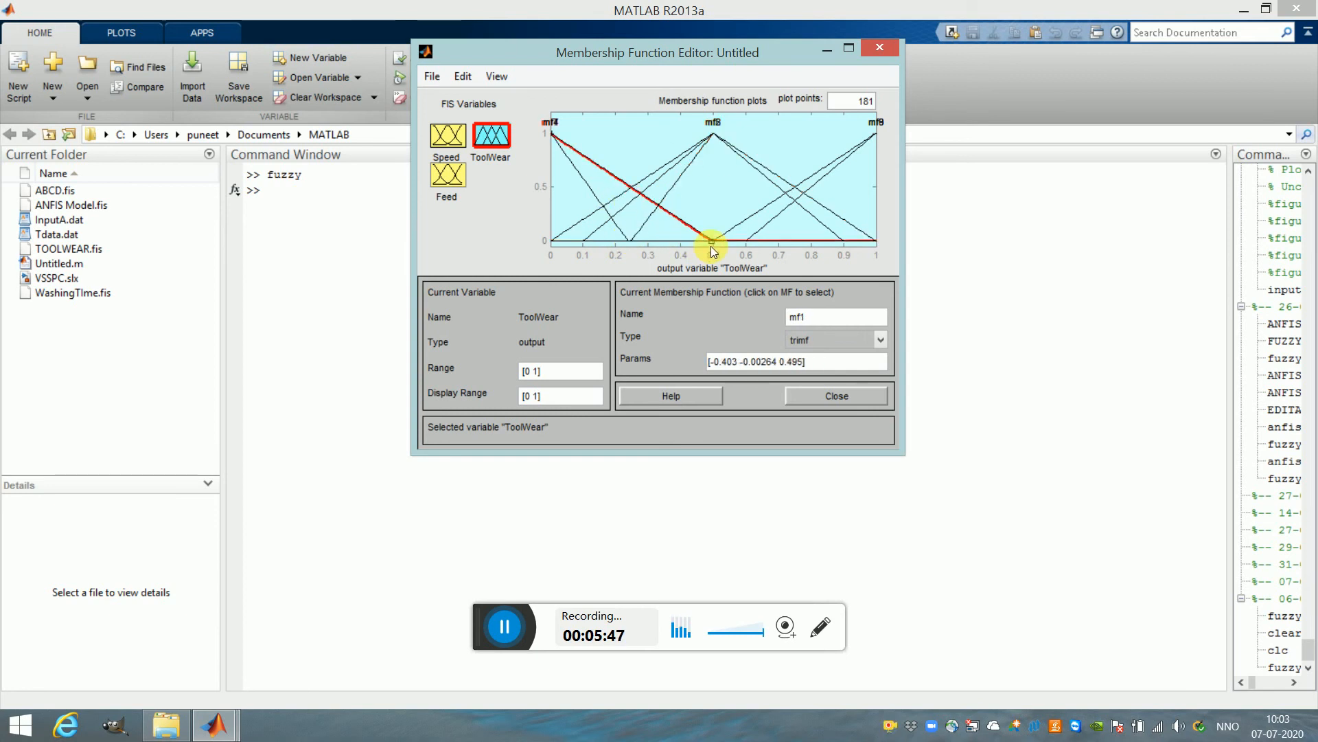
left_click(624, 207)
left_click_drag(583, 241, 632, 245)
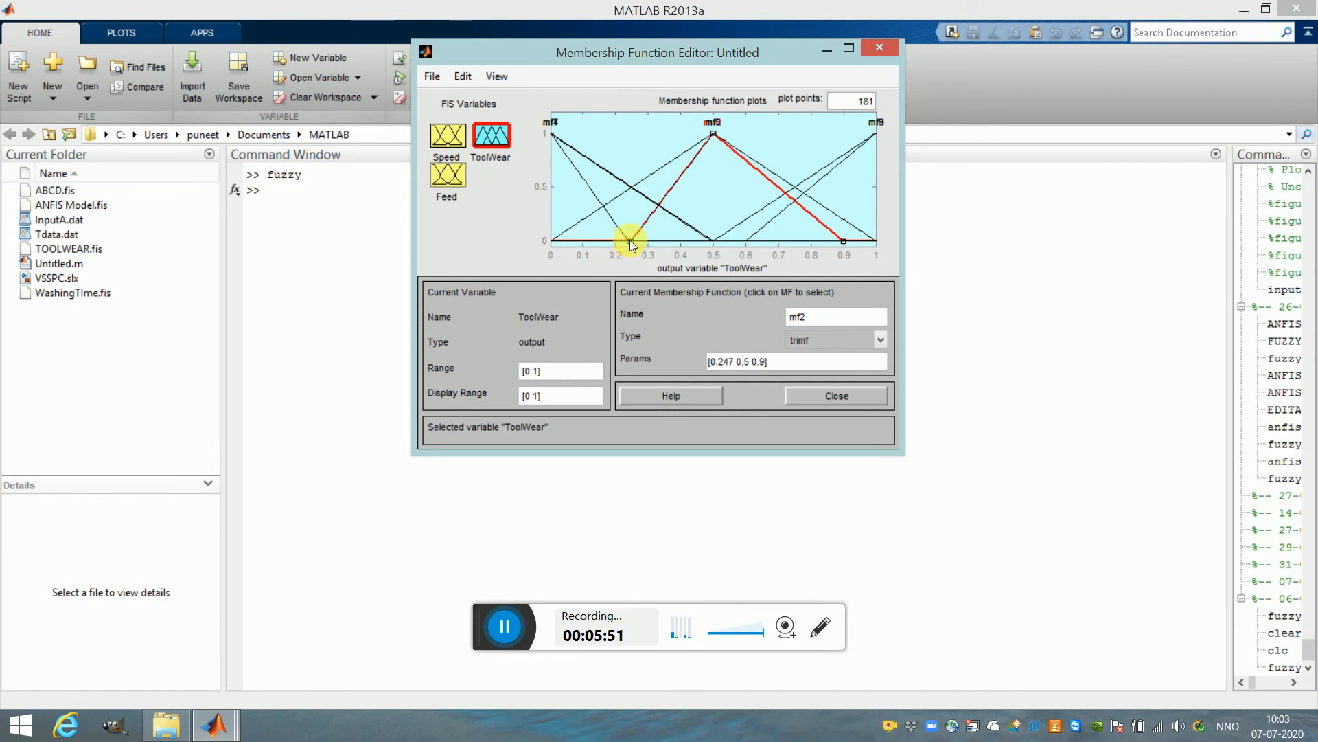
Step: Shift ToolWear's mf4 to peak at about 0.2 and mf2 to about [0.463 0.716 1.12], then close the membership function editor
left_click(591, 163)
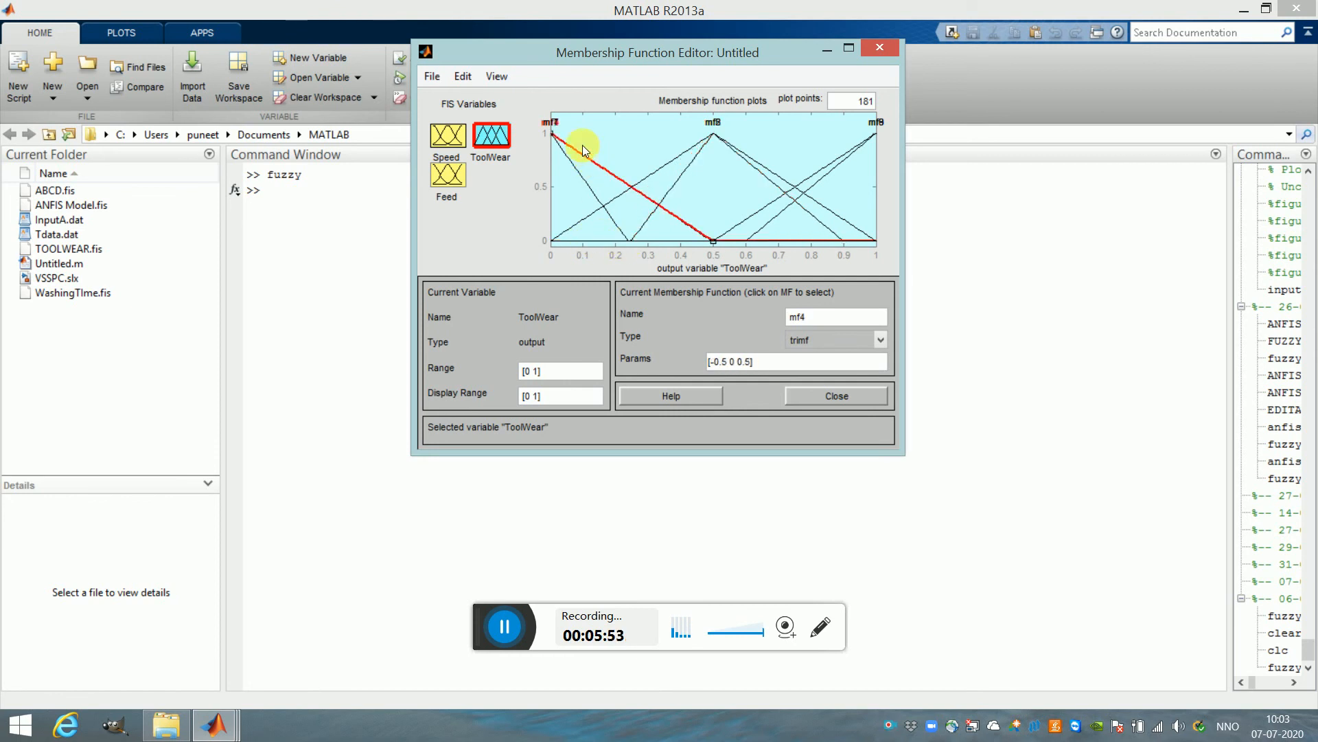
left_click_drag(590, 155, 660, 162)
left_click_drag(783, 178, 833, 188)
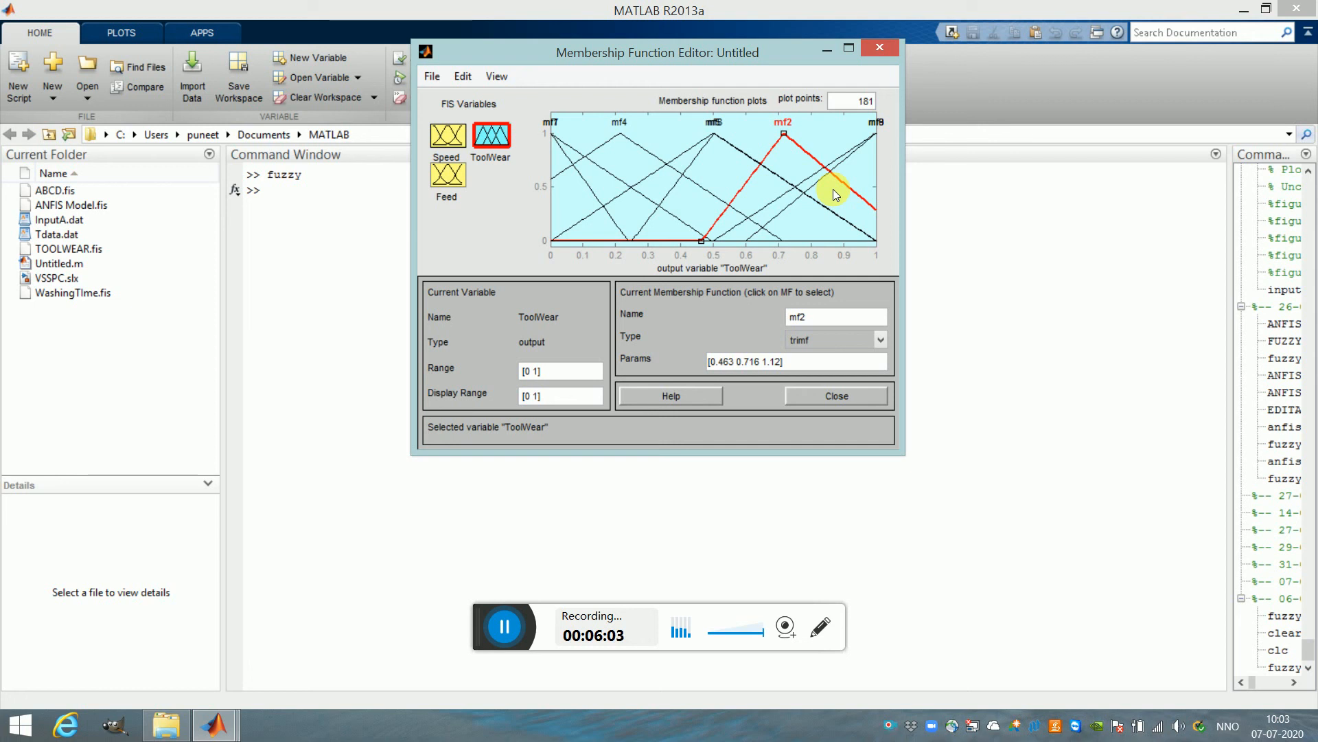
left_click(794, 220)
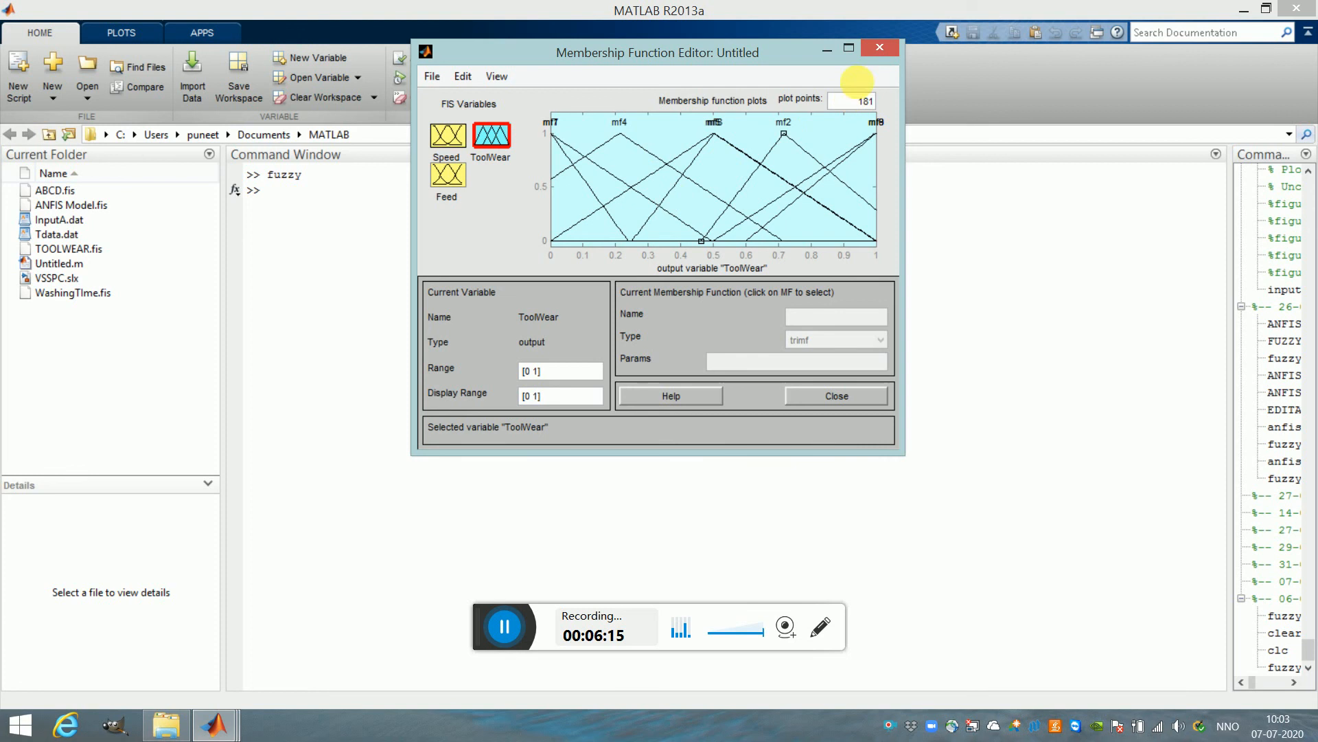
left_click(876, 47)
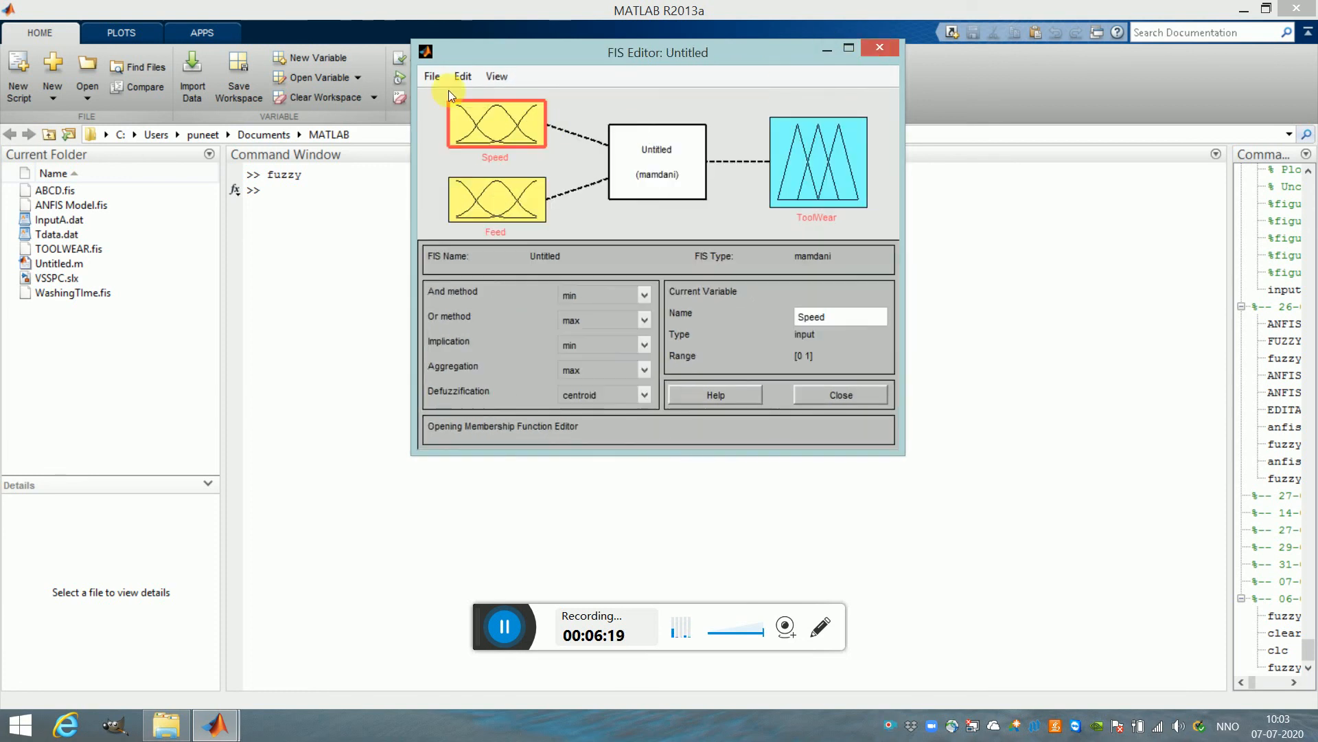
Step: Import the fuzzy inference system file TOOLWEAR from the Desktop folder
left_click(435, 76)
mouse_move(459, 122)
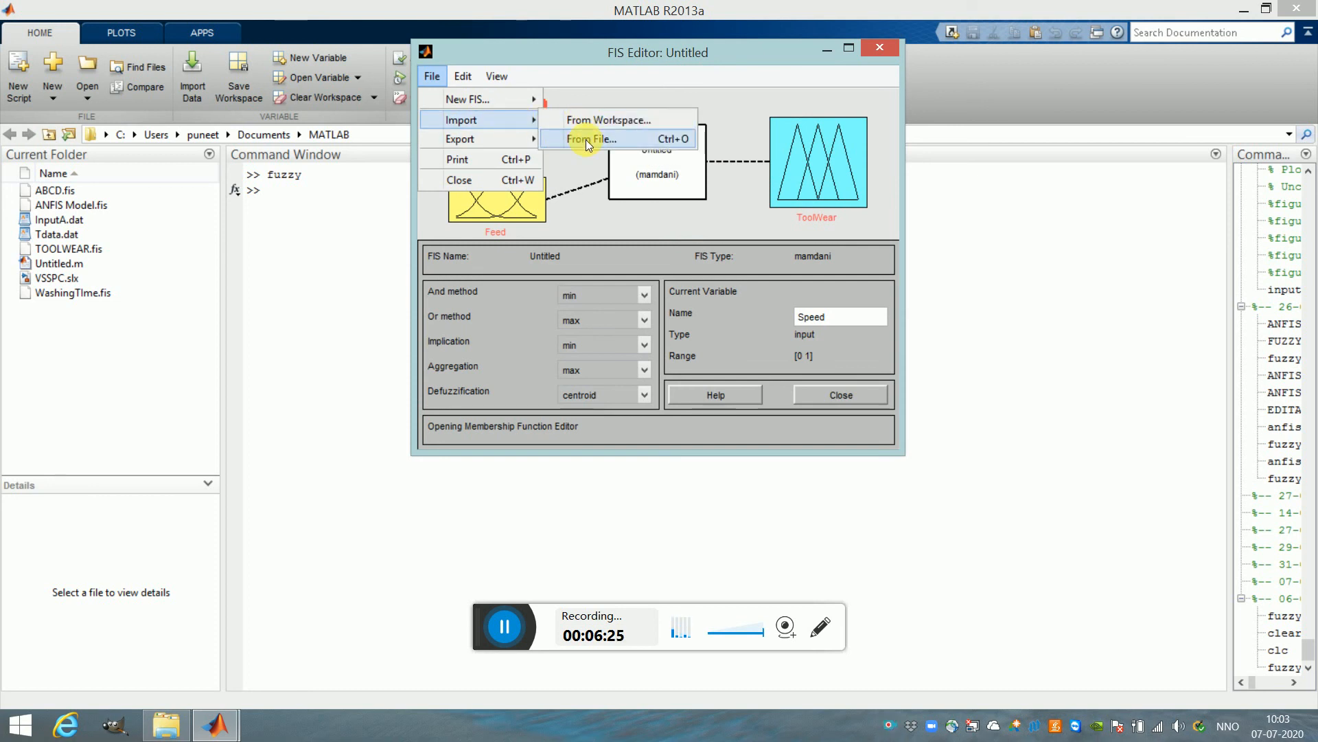
left_click(586, 139)
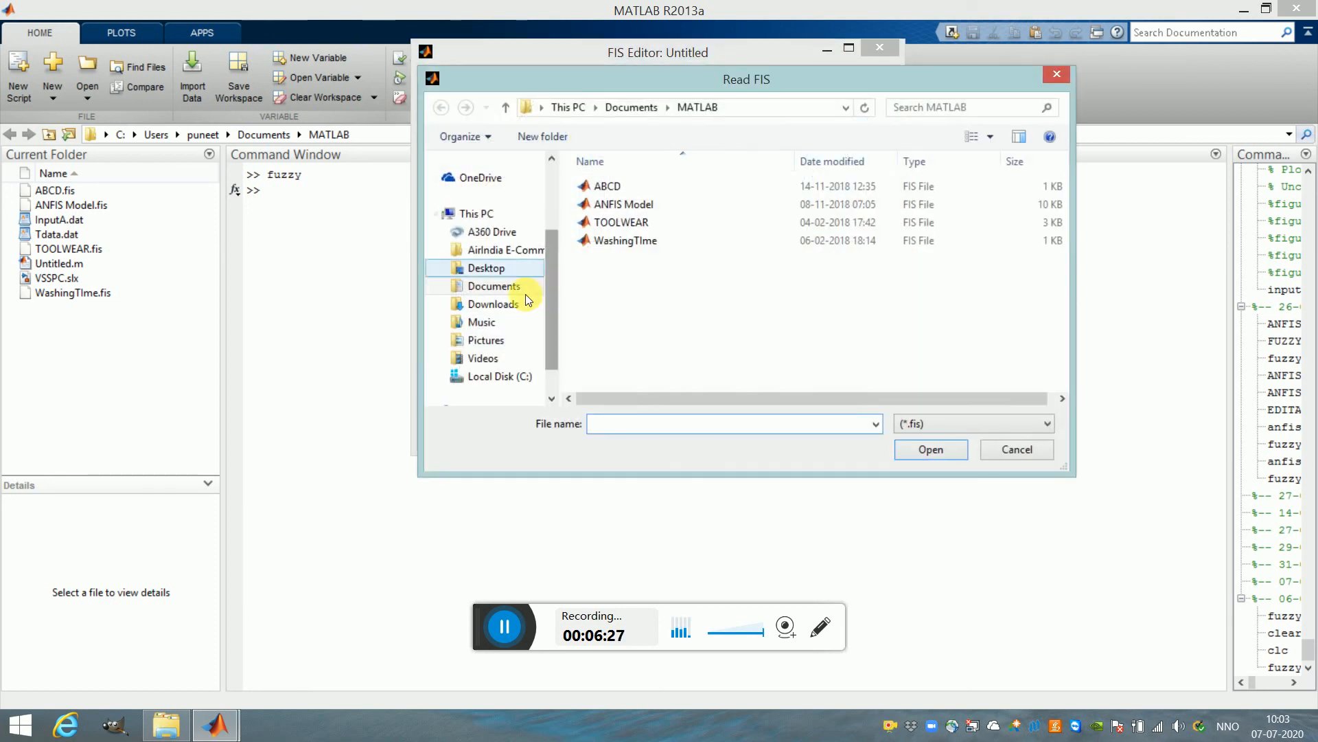
left_click(491, 273)
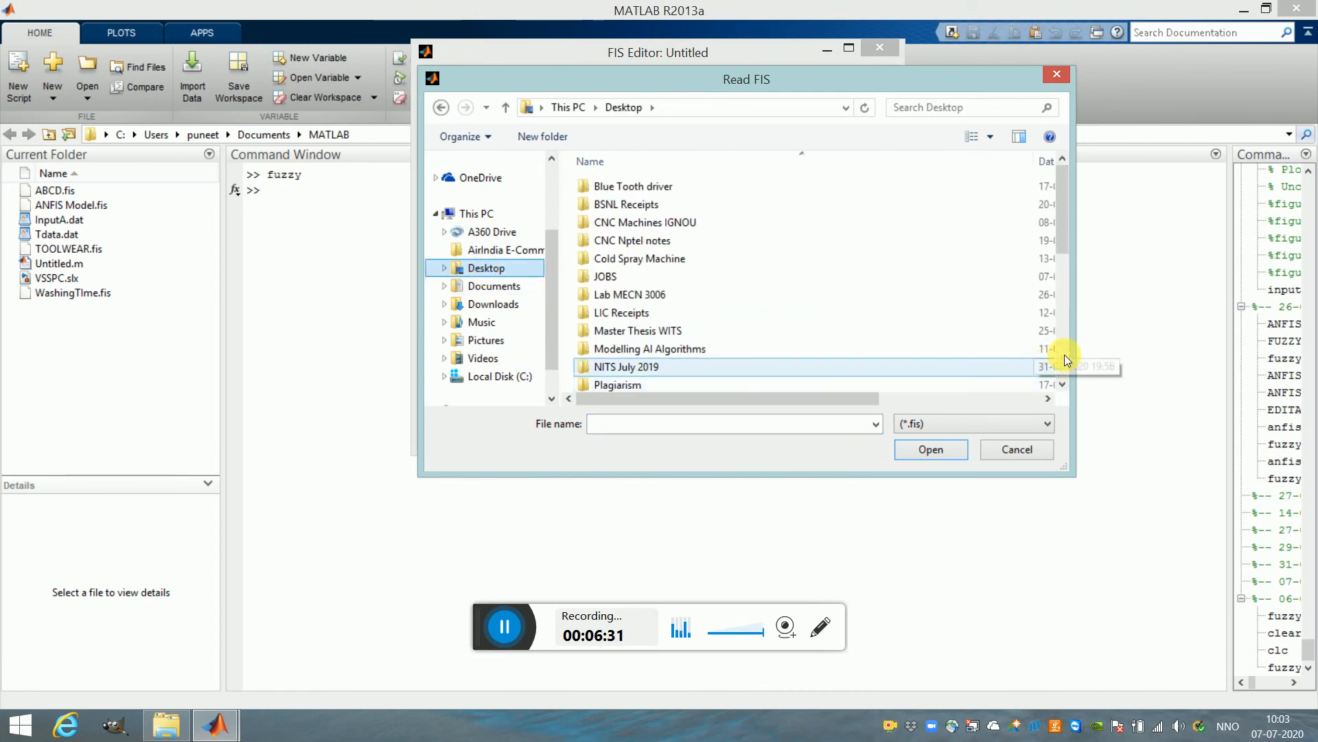
scroll(1066, 358, "down", 5)
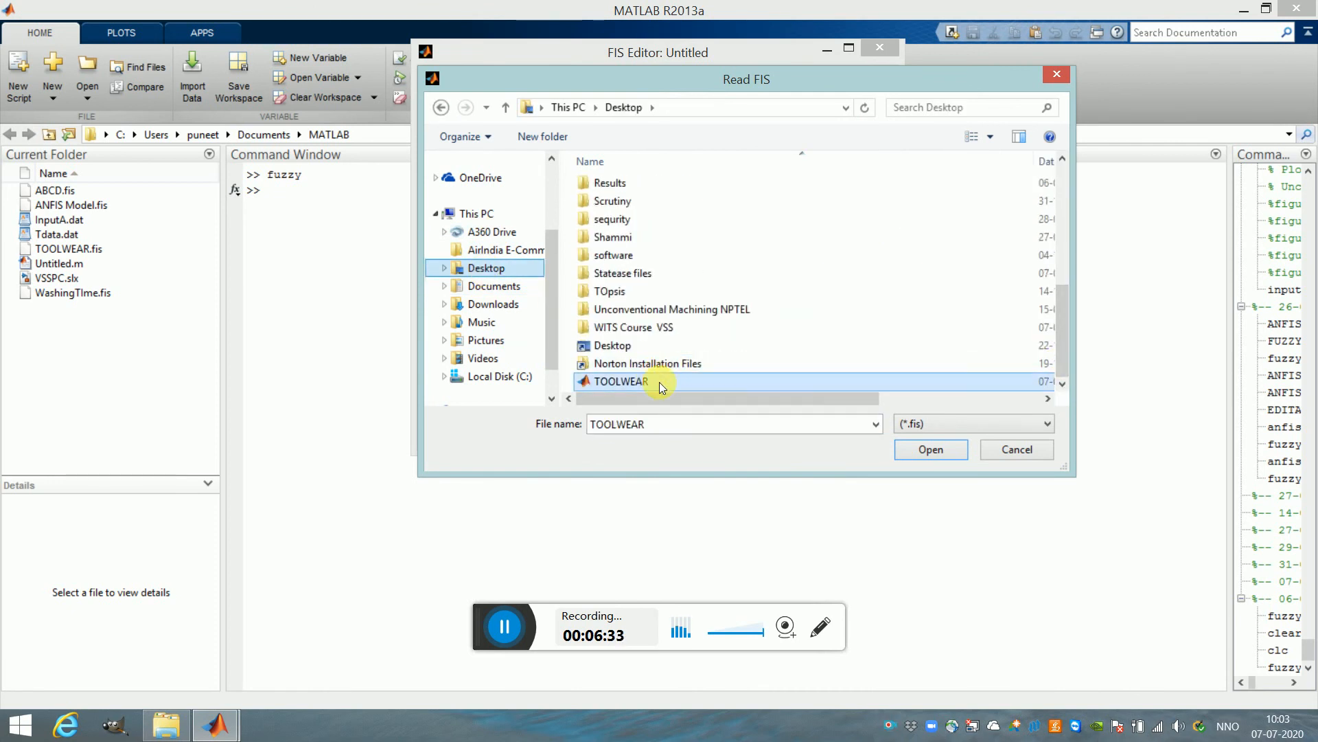
left_click(654, 381)
left_click(930, 449)
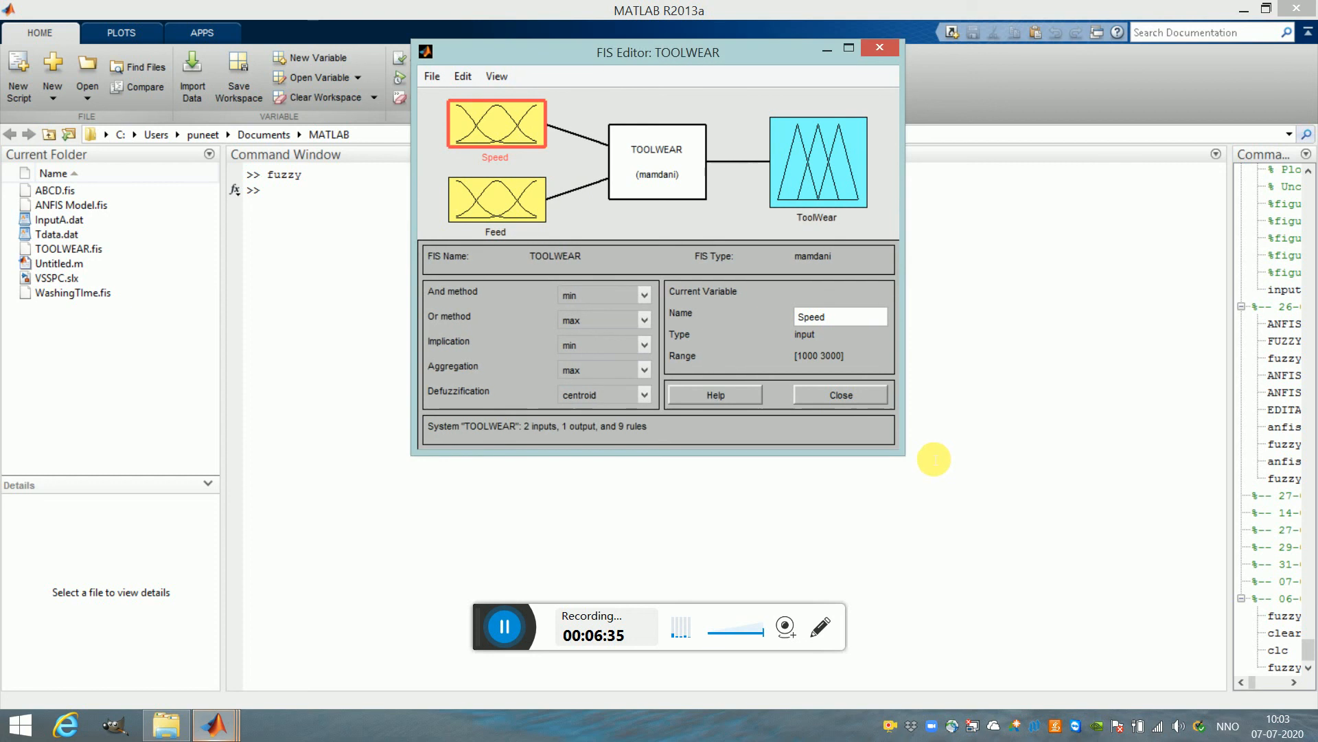
Step: Review the membership functions of Speed, Feed and ToolWear in the imported system, then close the membership function editor
double_click(509, 137)
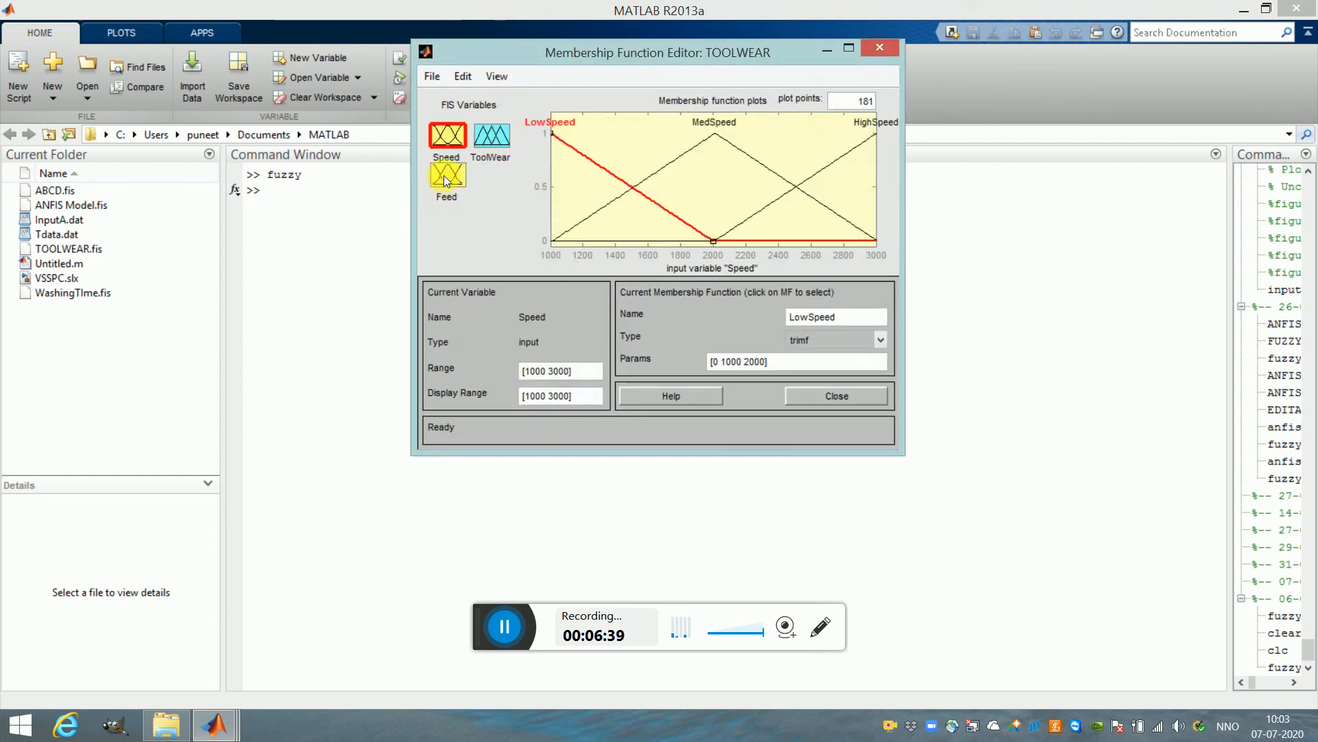
left_click(442, 174)
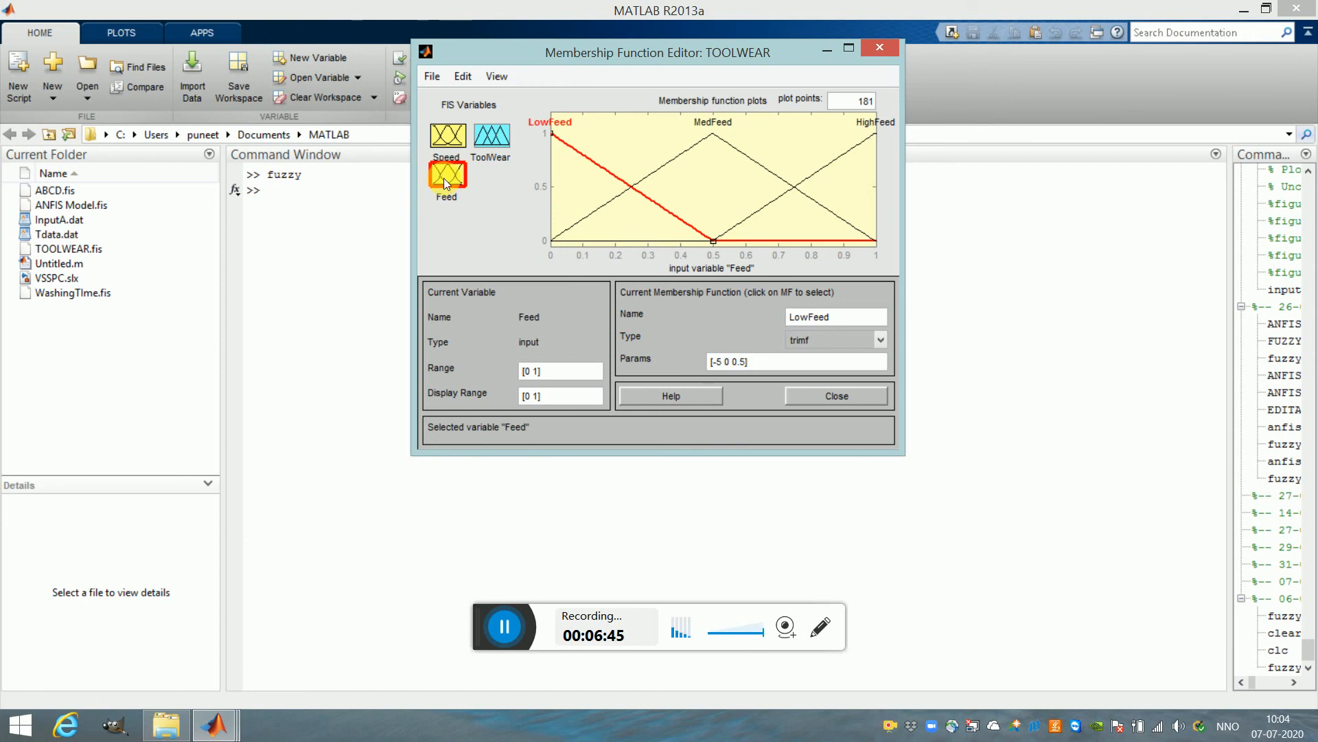
left_click(444, 140)
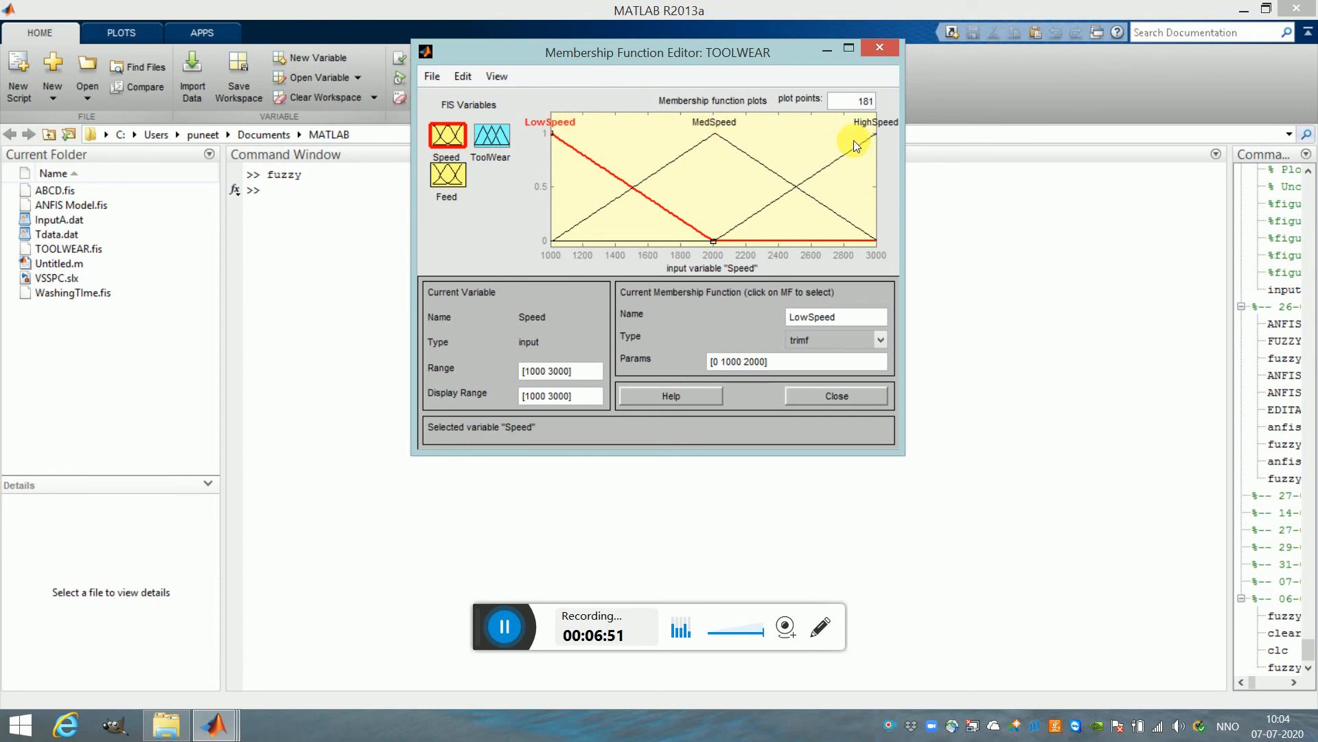
left_click(504, 140)
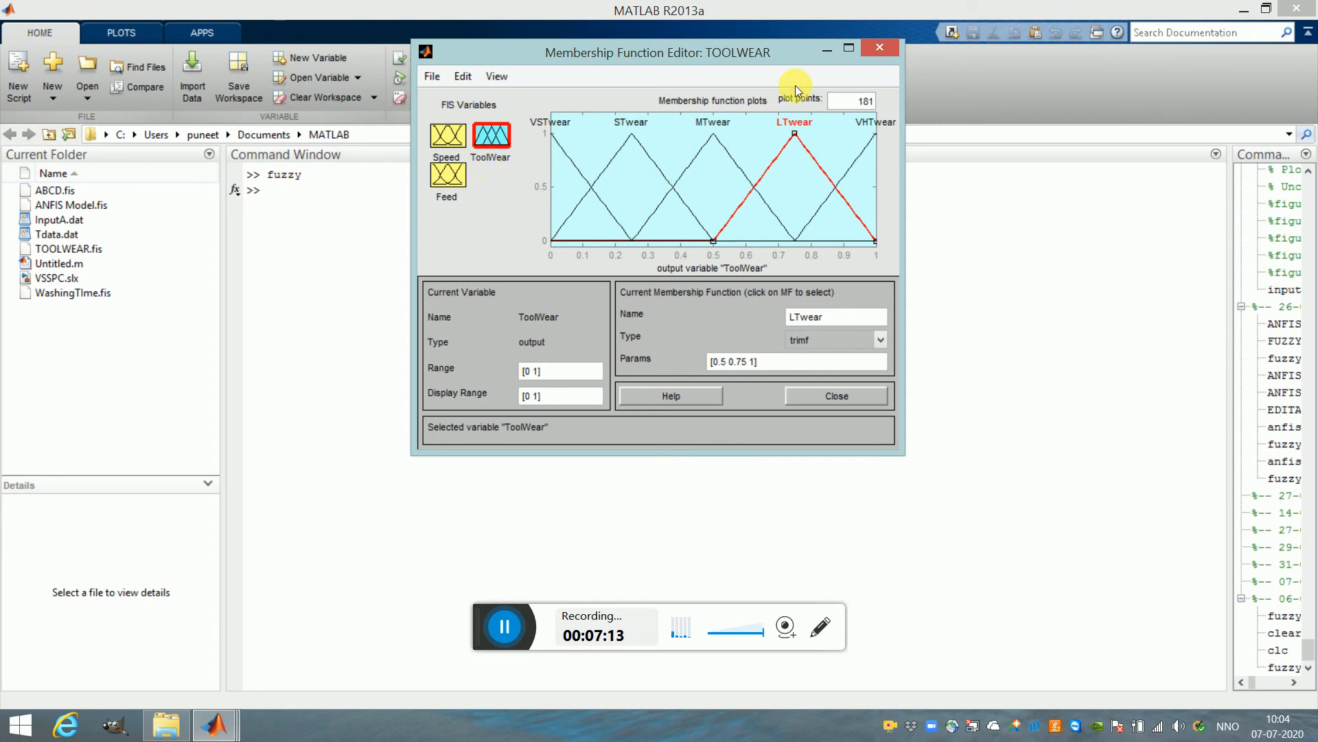
left_click(874, 48)
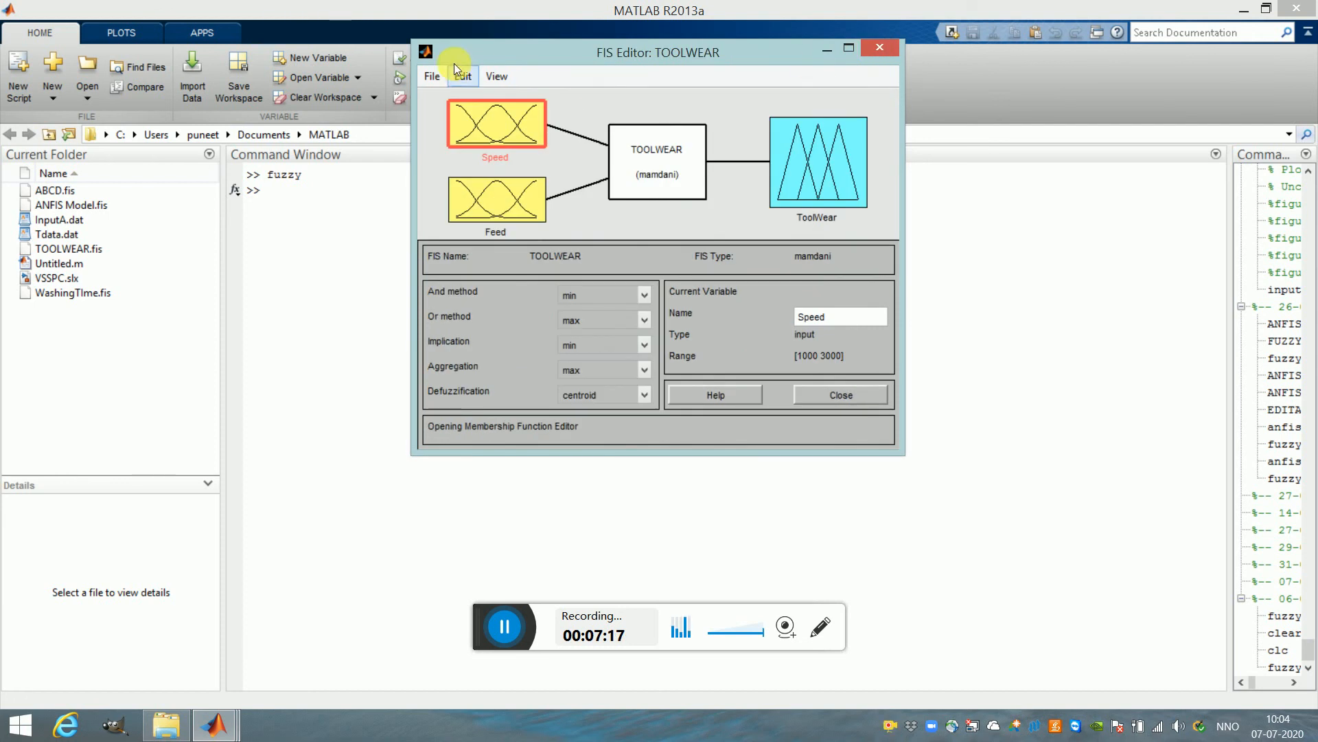
Step: Open TOOLWEAR's rule editor and delete the rule linking LowSpeed and LowFeed to VSTwear
left_click(462, 76)
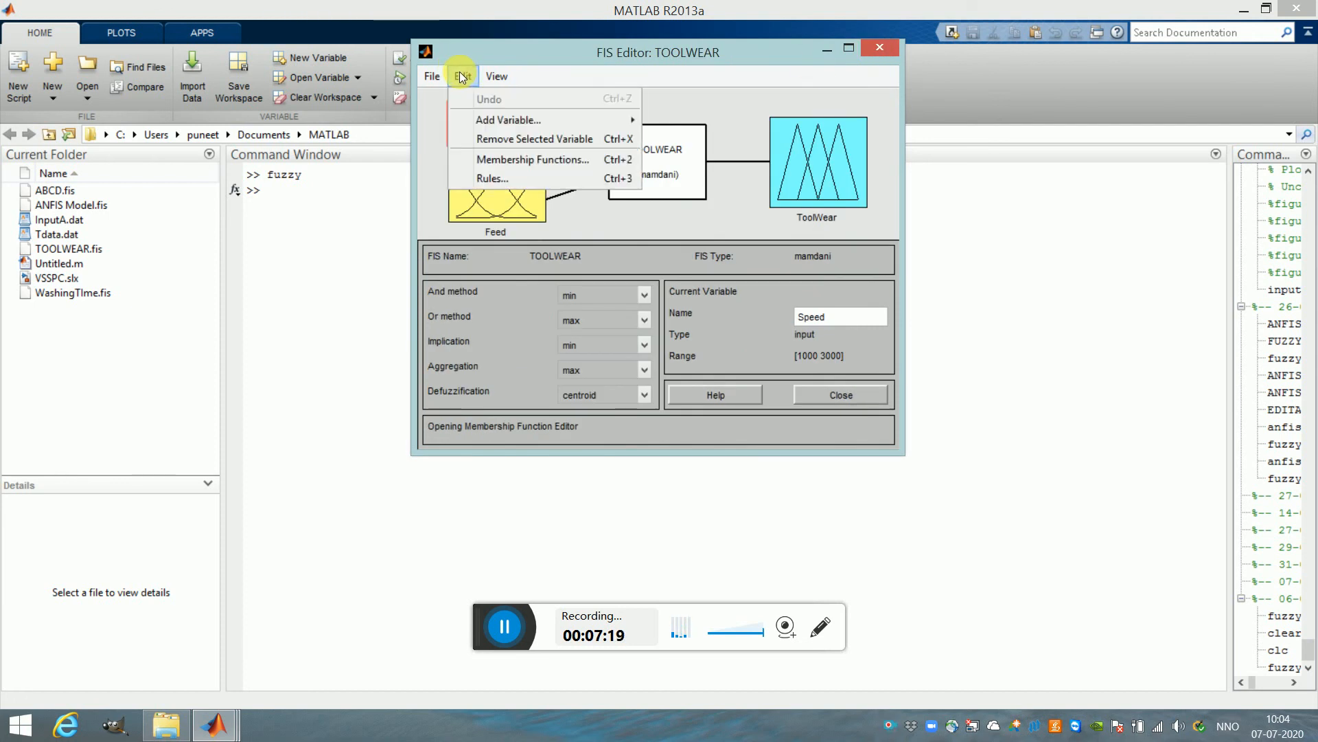
left_click(661, 166)
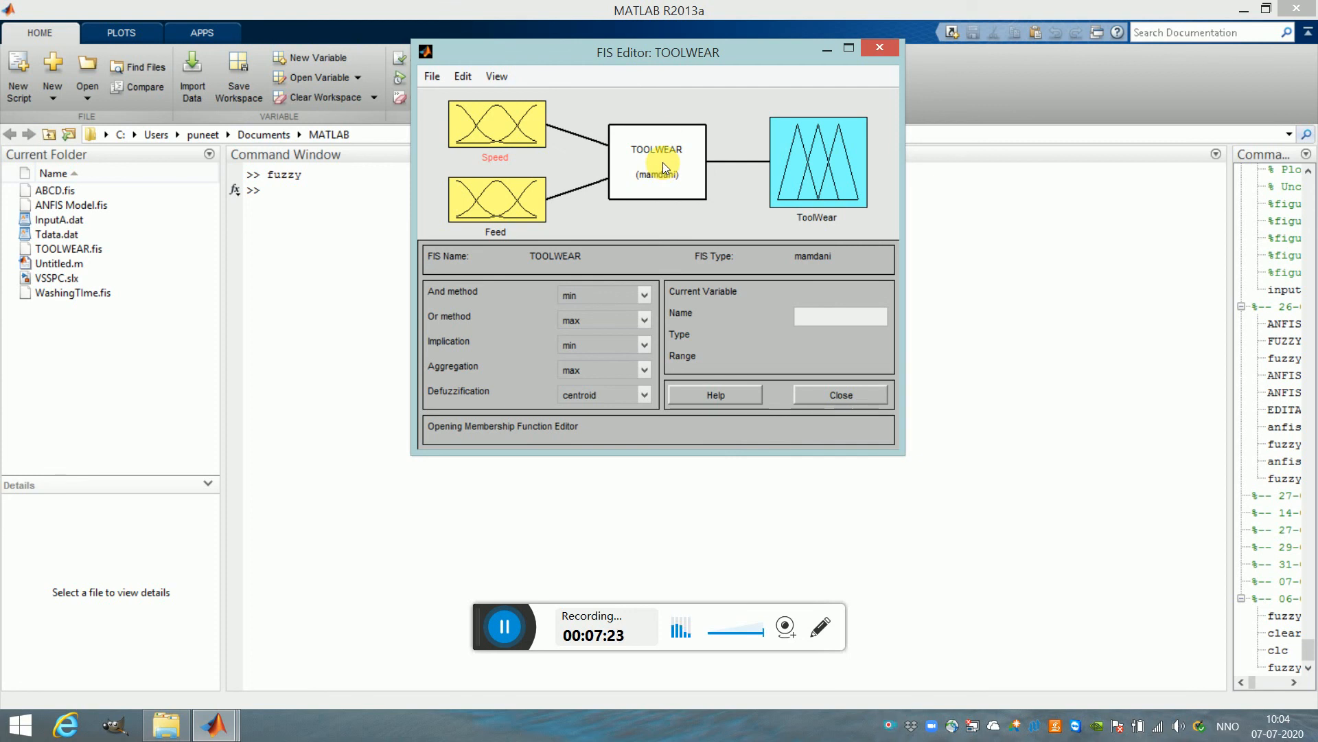
double_click(662, 162)
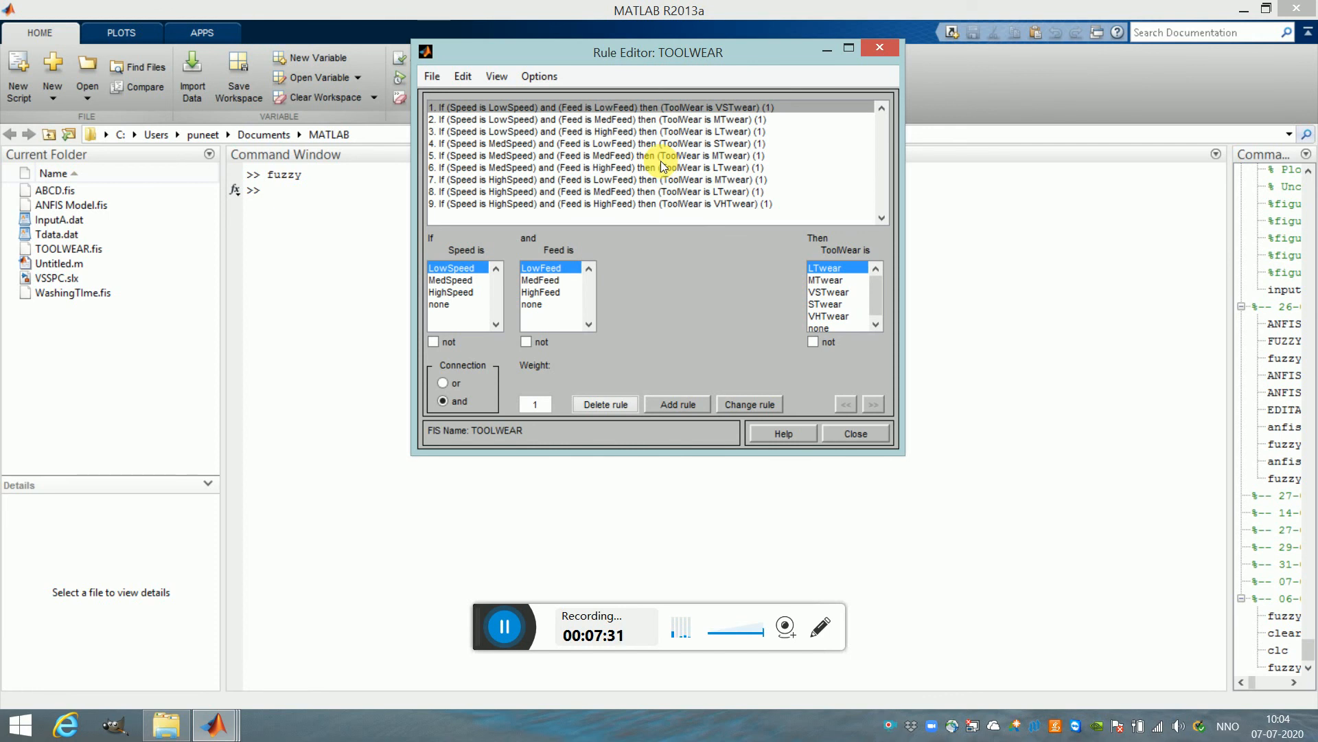
left_click_drag(684, 59, 734, 130)
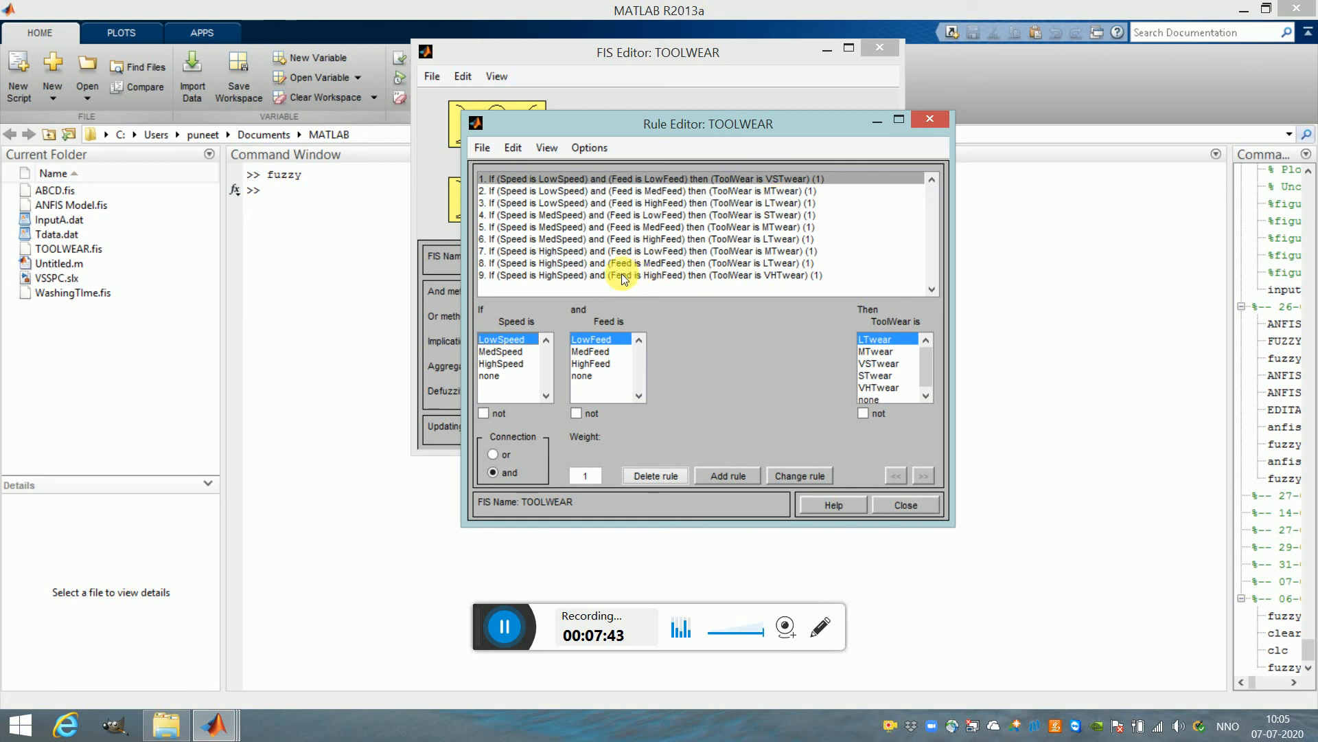
left_click(624, 180)
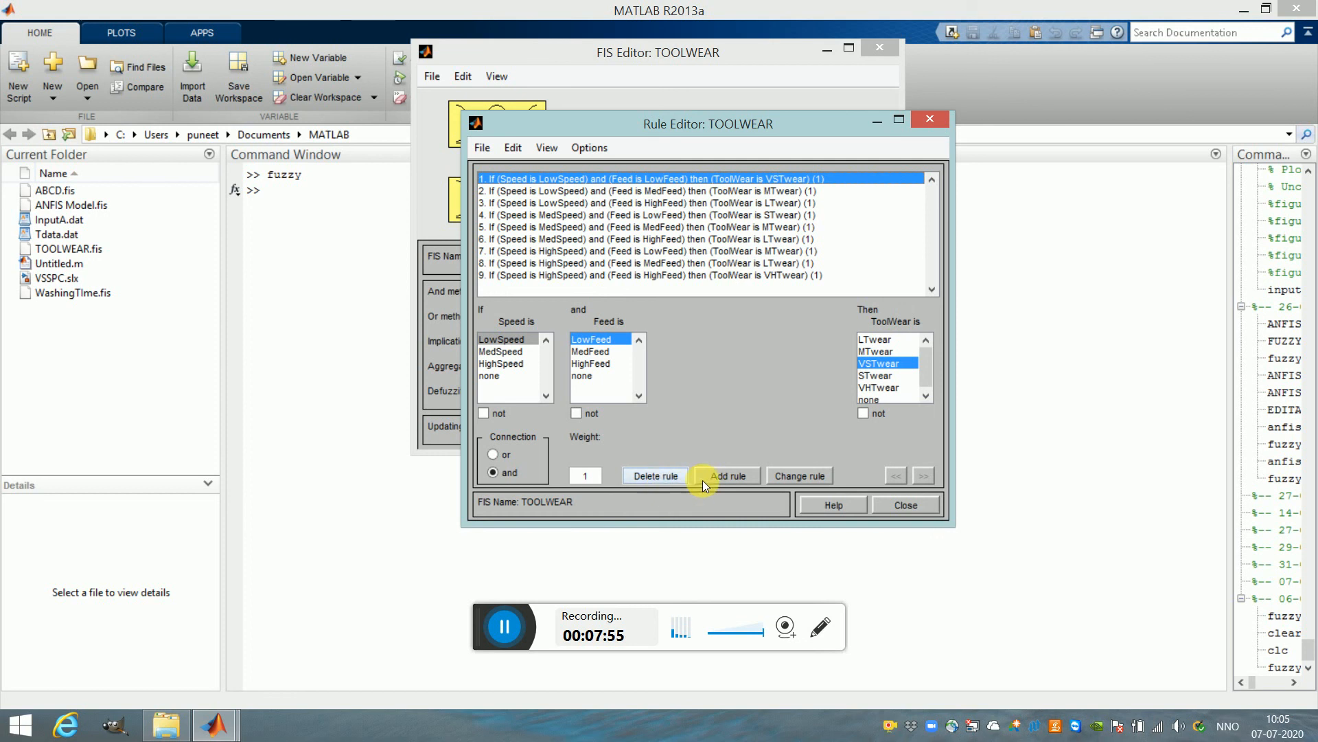
left_click(666, 480)
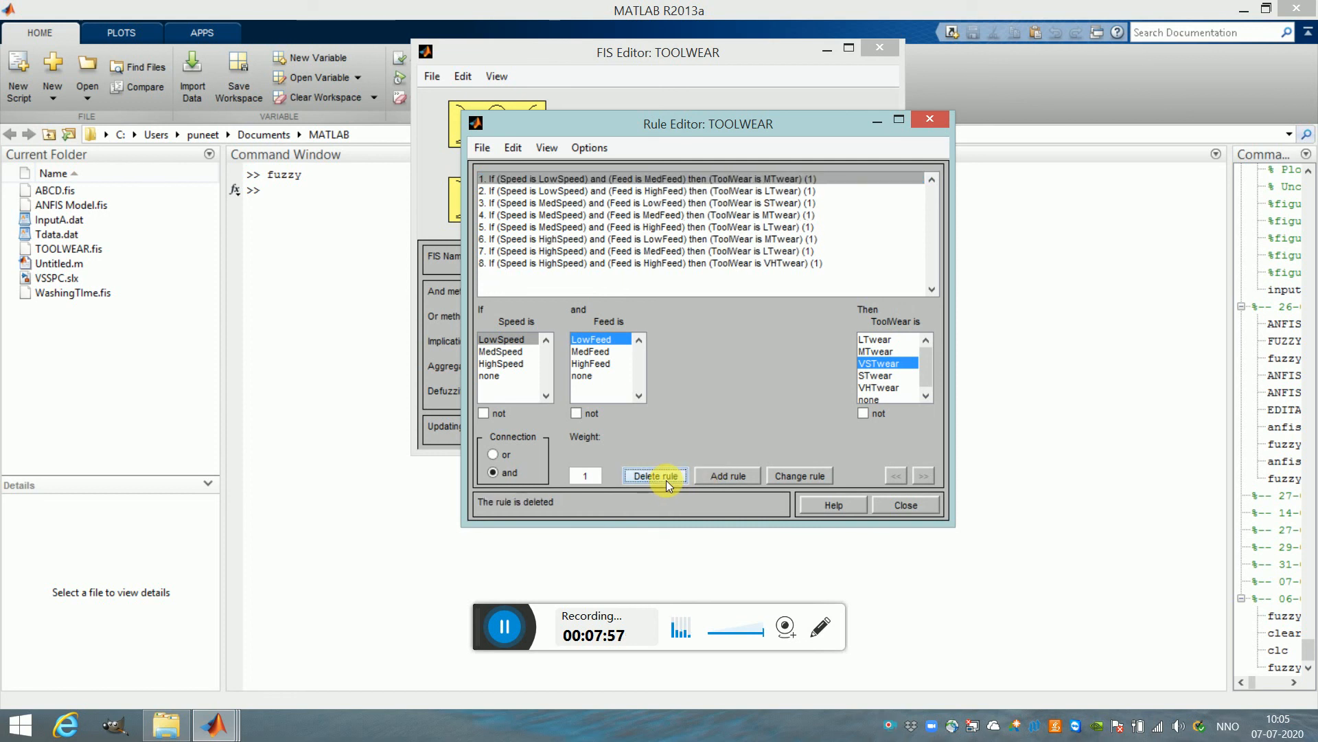
Step: Add a rule with weight 1: if Speed is LowSpeed and Feed is LowFeed, ToolWear is VSTwear
left_click(504, 339)
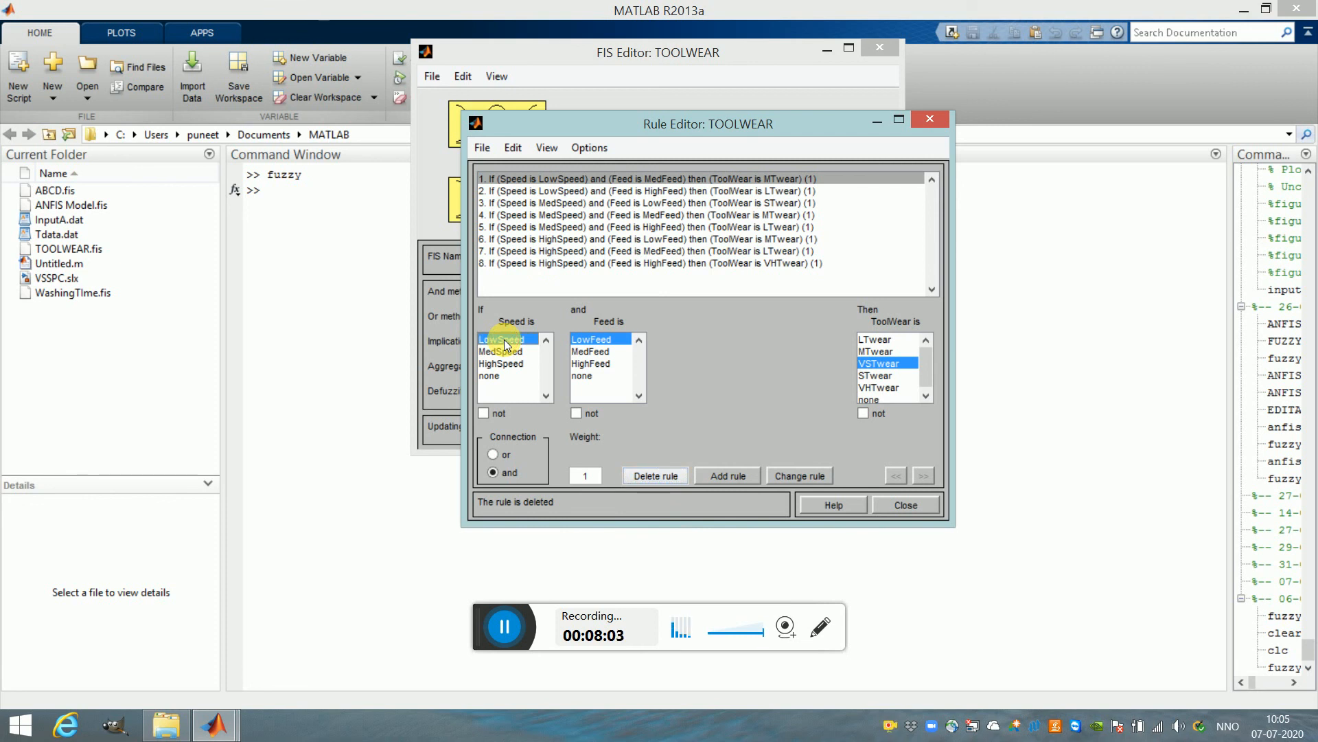
left_click(617, 339)
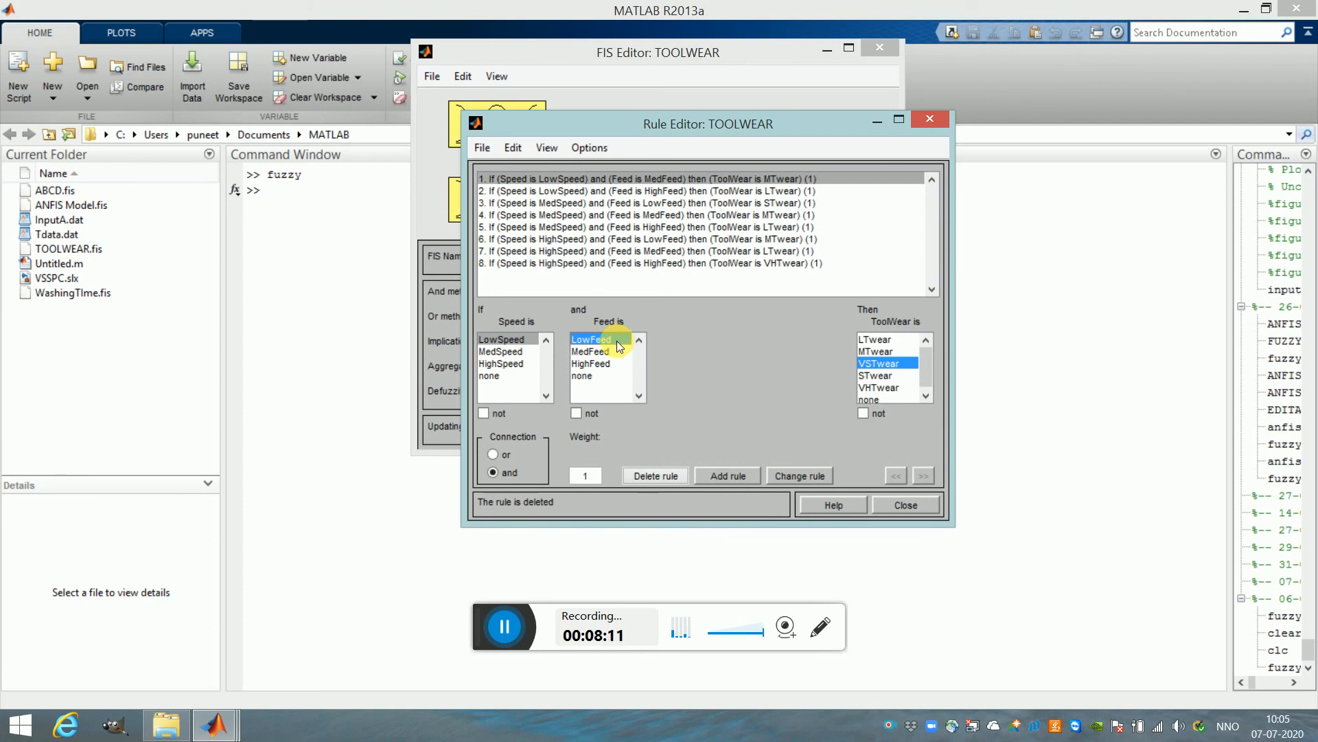
left_click(884, 363)
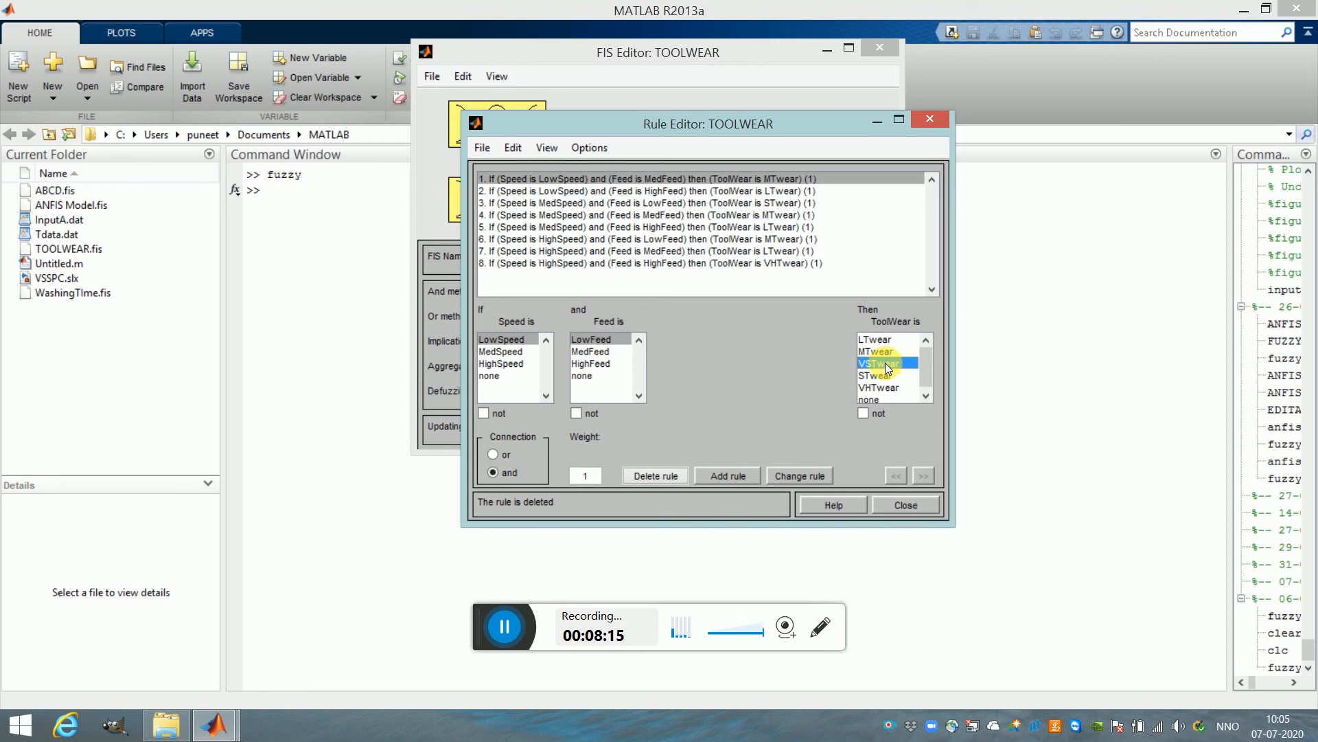
left_click(732, 475)
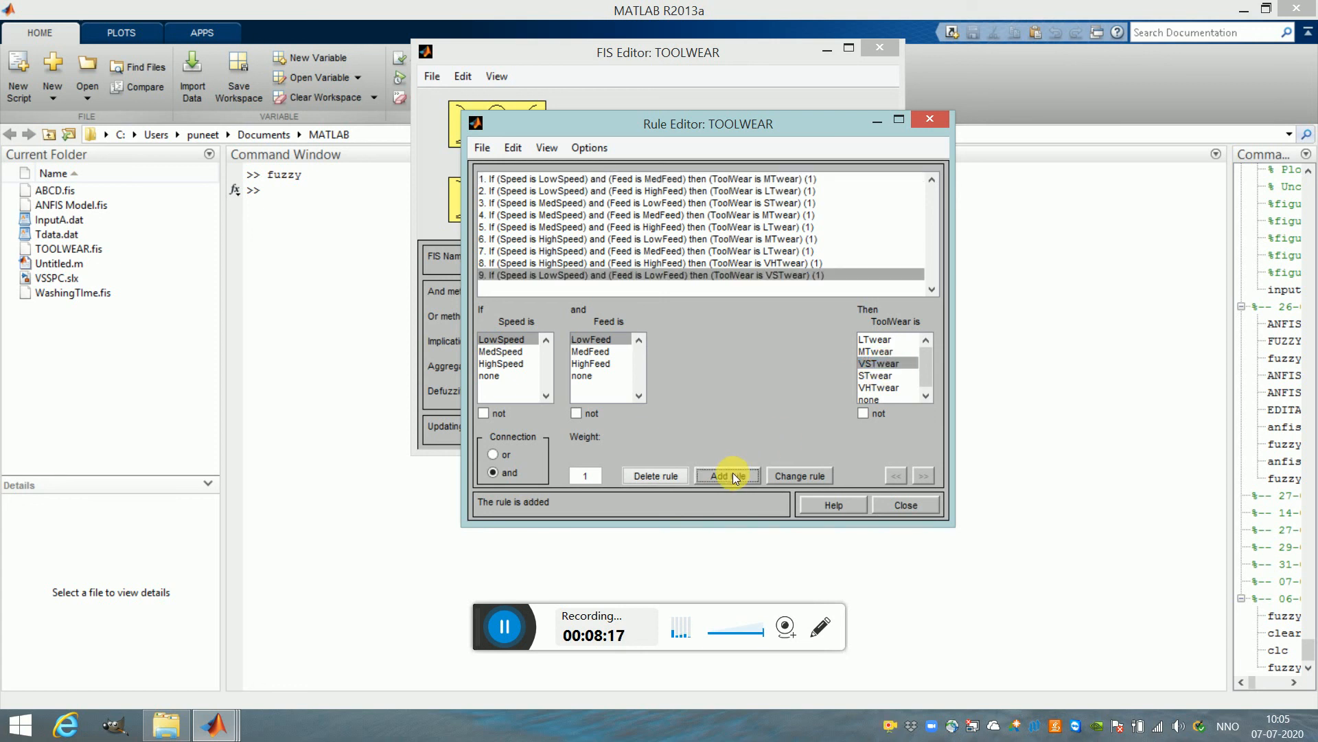
Step: Examine the LowSpeed, MedFeed and MTwear combination and the HighSpeed–HighFeed rule, then close the rule editor
left_click(504, 338)
left_click(601, 352)
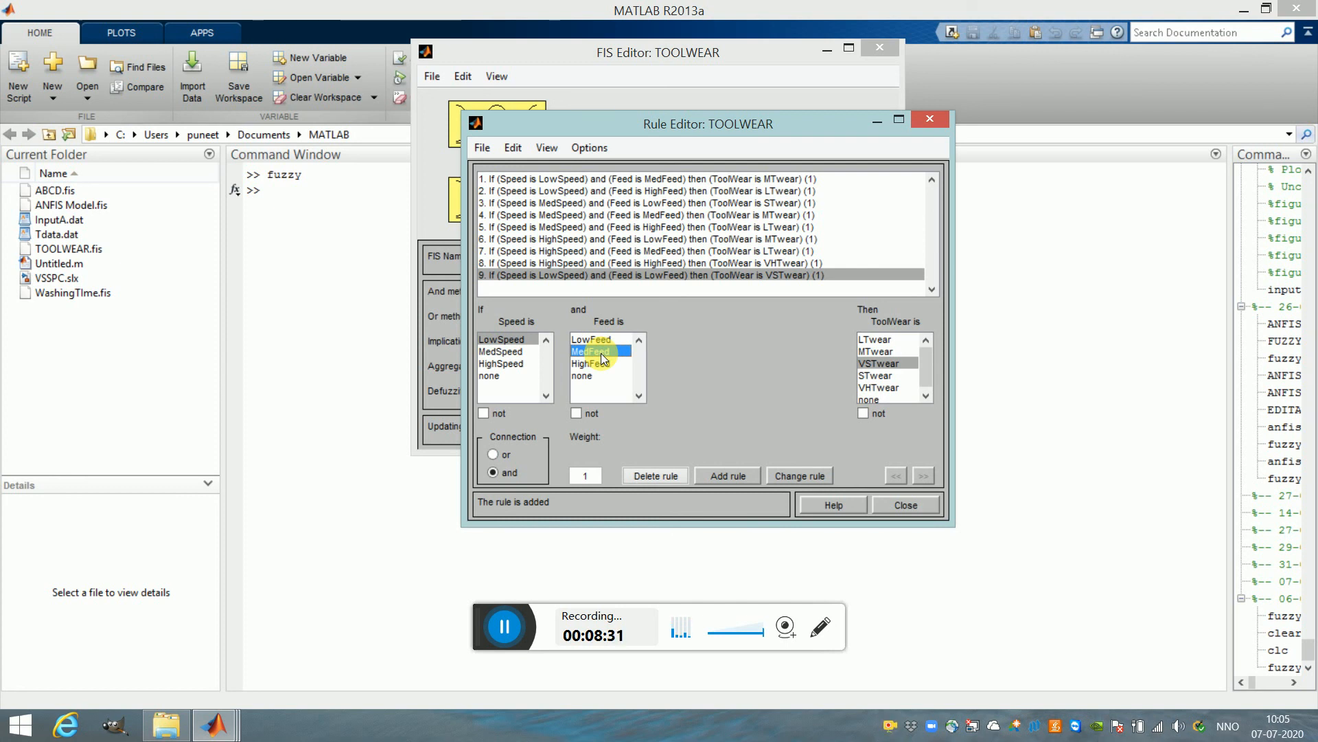
left_click(880, 353)
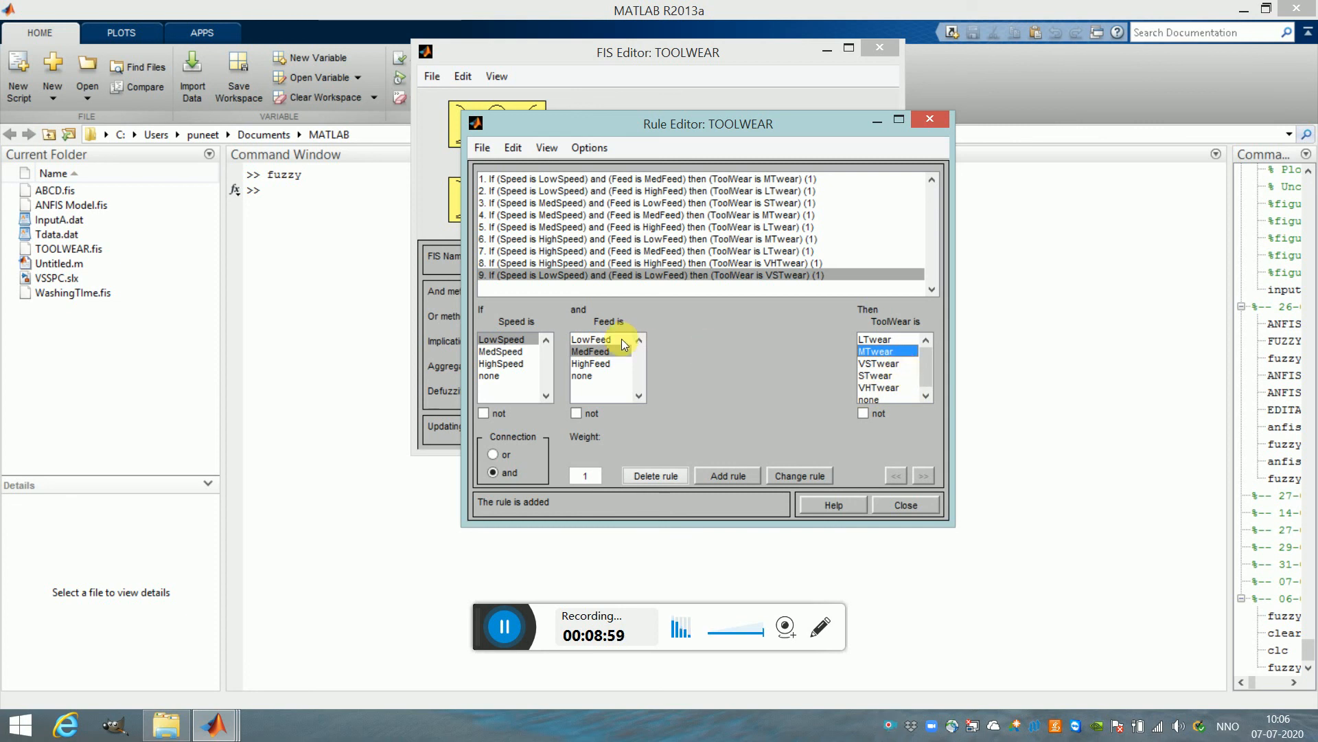
left_click(571, 262)
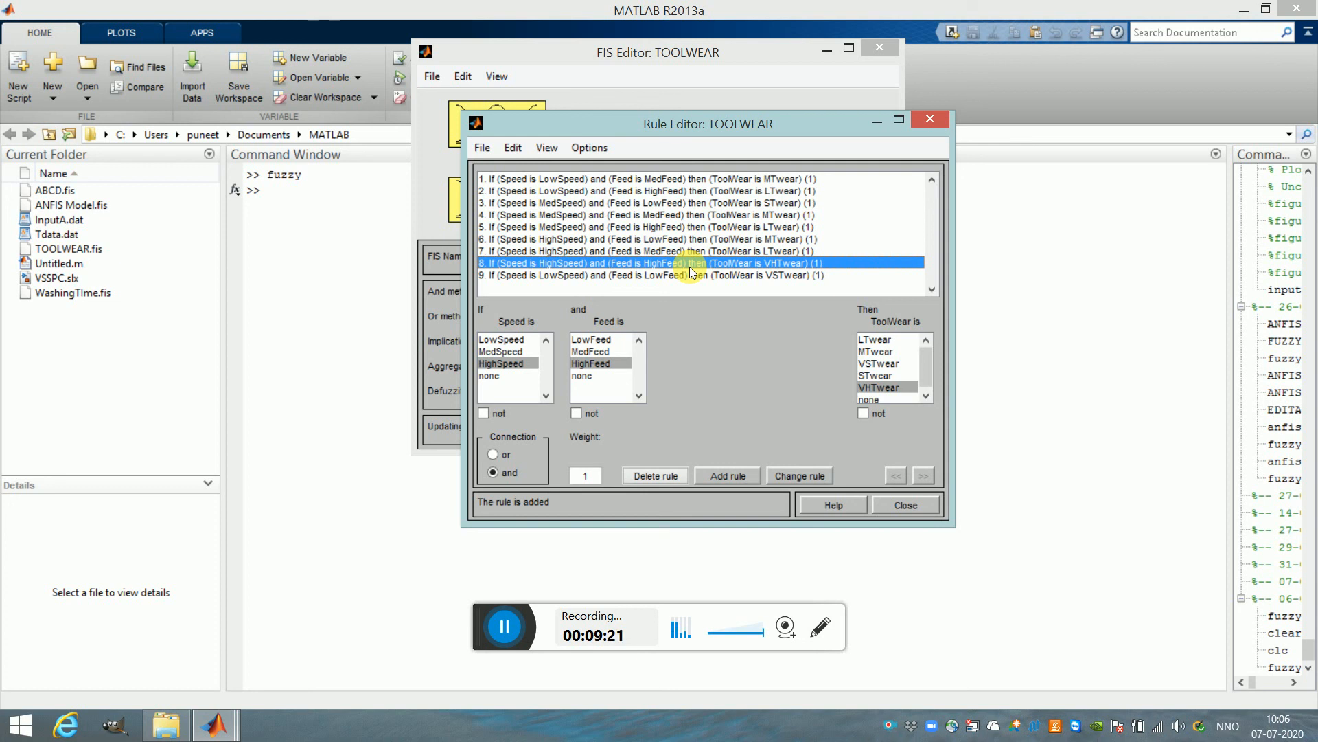
left_click(914, 508)
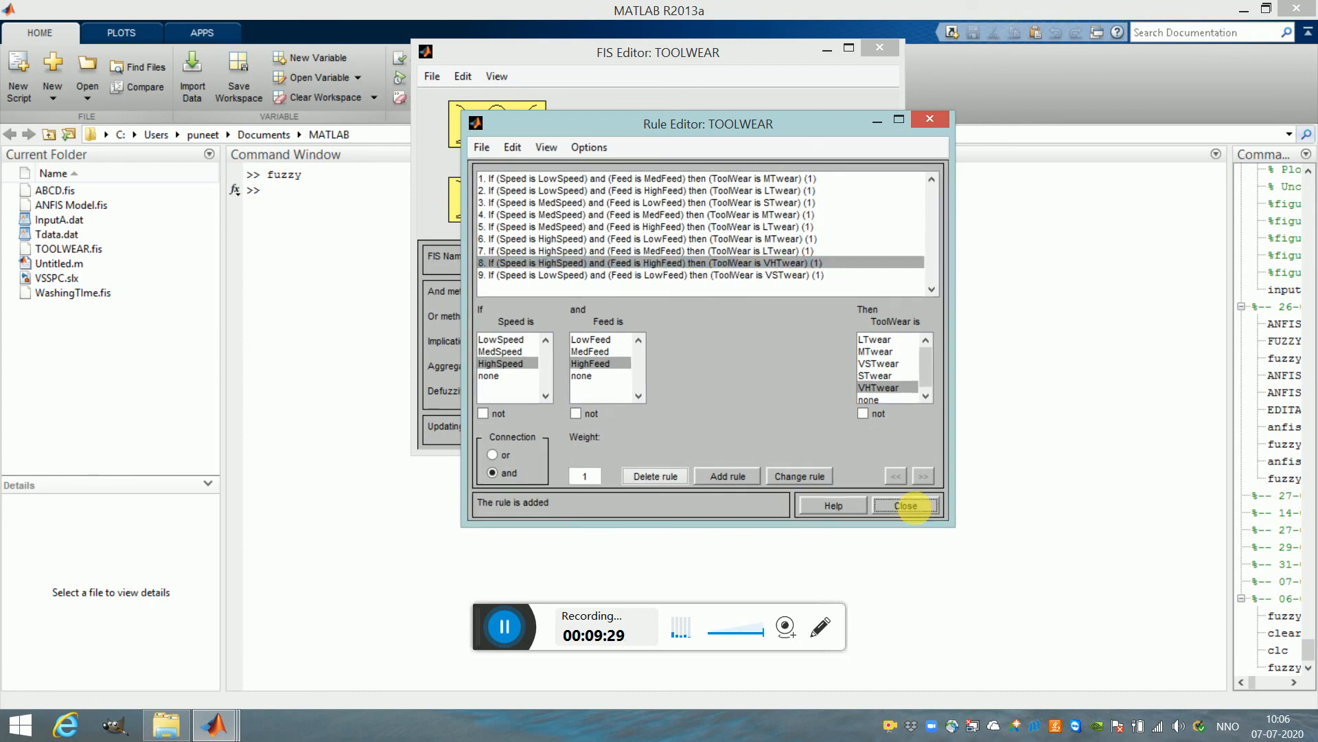
Step: Open the rule viewer for TOOLWEAR and shift the inputs to Speed about 1615 and Feed about 0.26
left_click(485, 76)
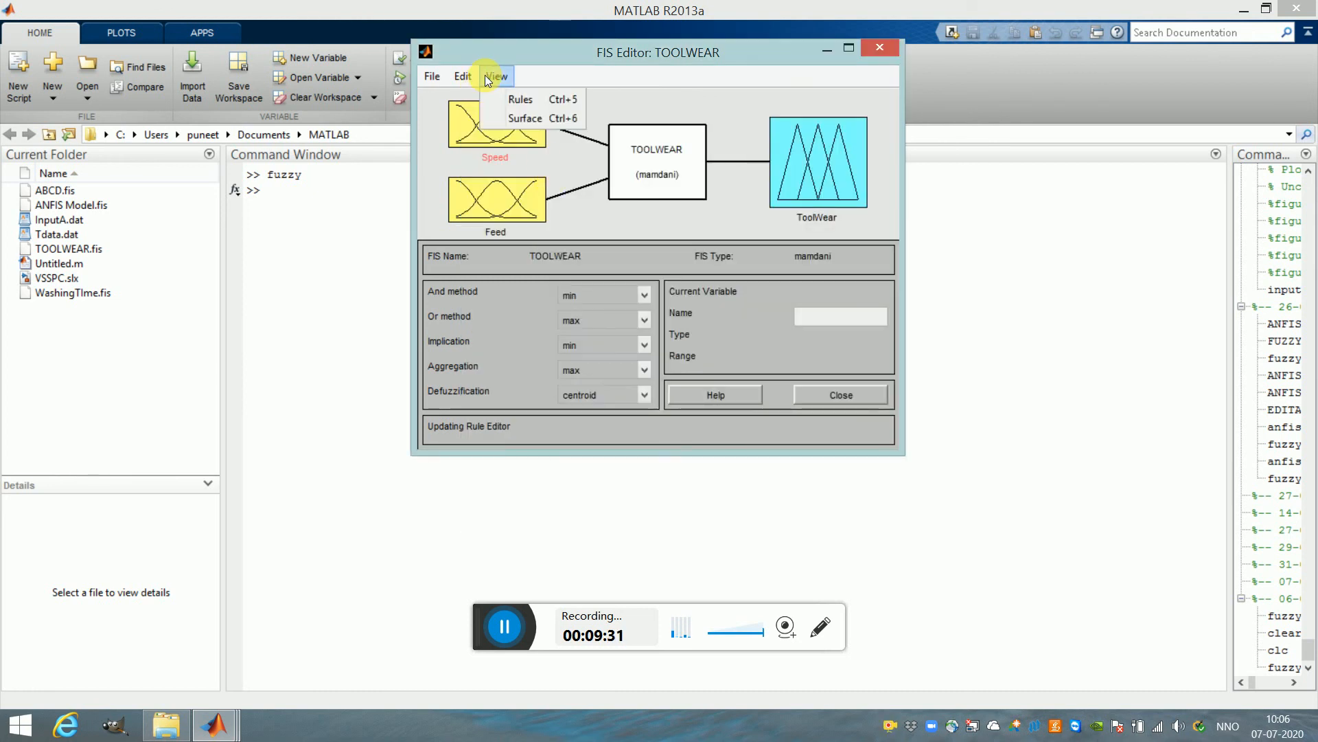
left_click(517, 100)
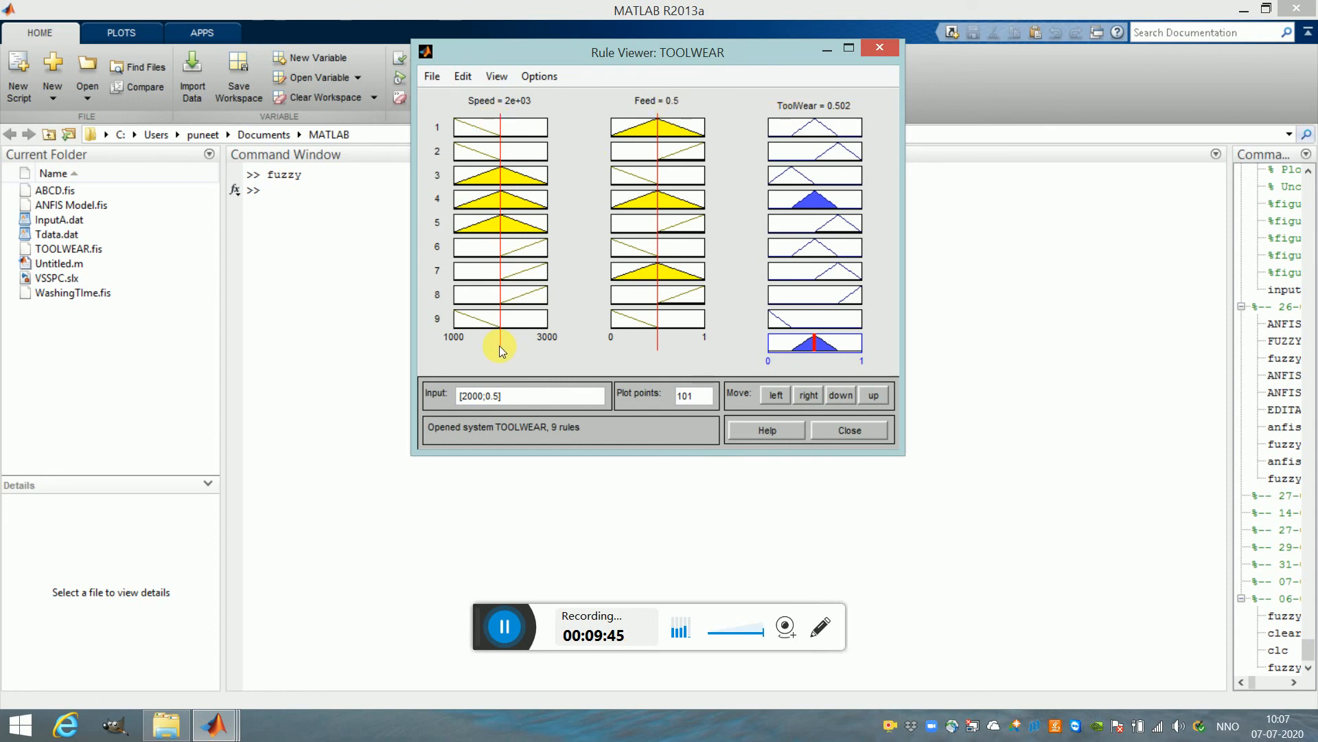
left_click_drag(501, 346, 482, 345)
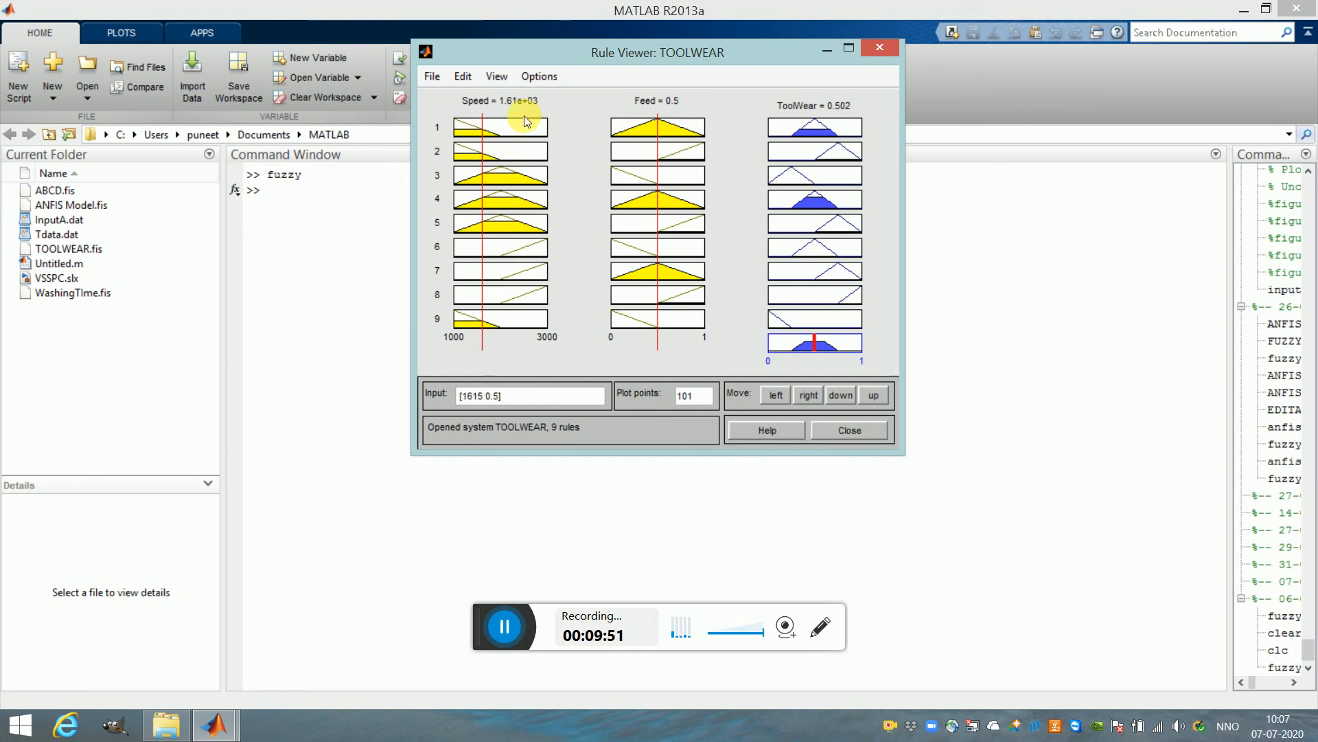
left_click_drag(657, 344, 634, 348)
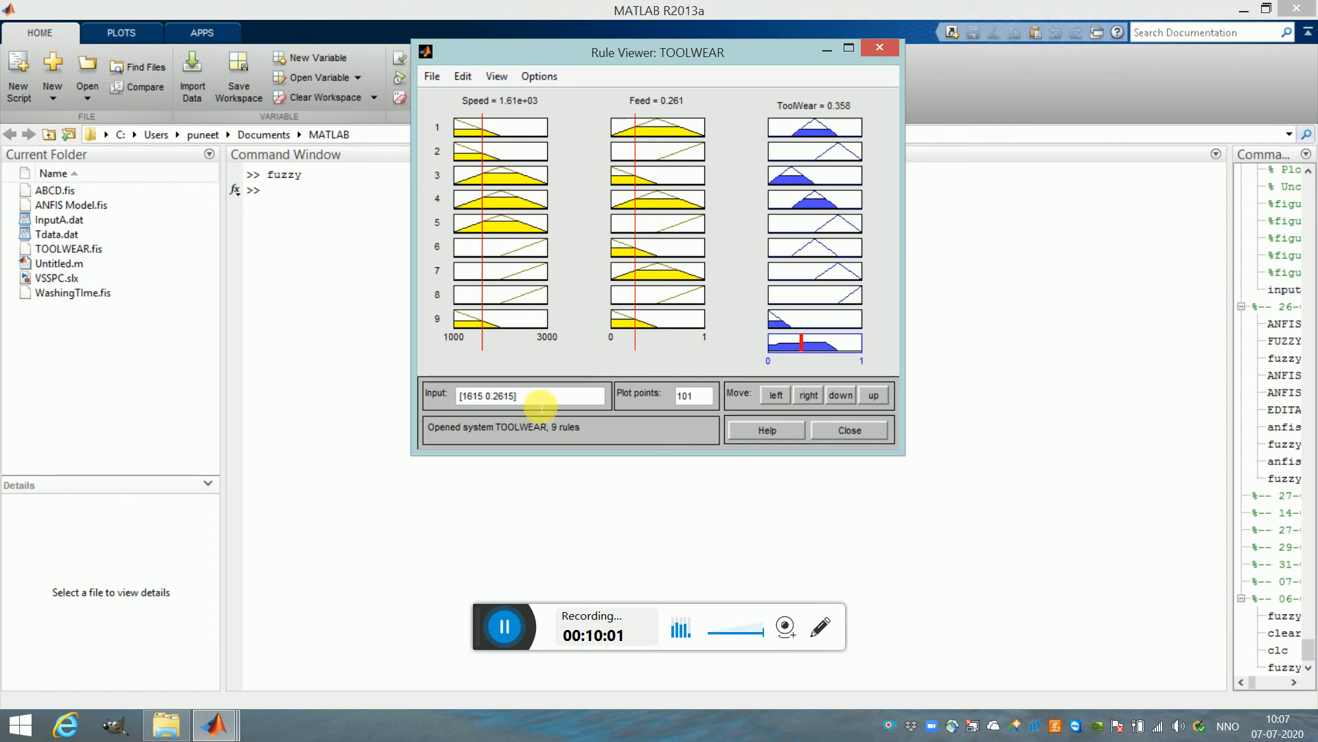
Step: Shift the rule viewer's inputs to Speed about 1523 and Feed about 0.4
left_click_drag(539, 396, 439, 398)
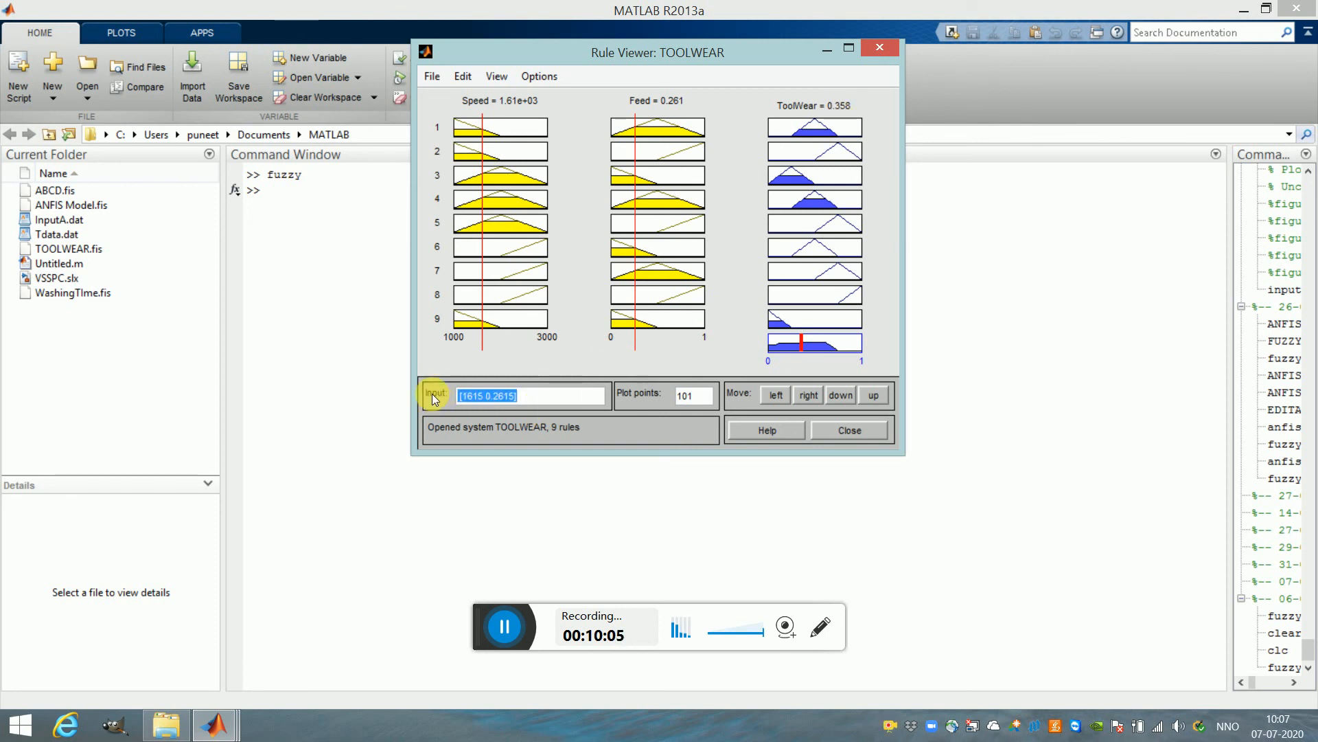
left_click_drag(480, 269, 480, 274)
left_click_drag(639, 288, 647, 287)
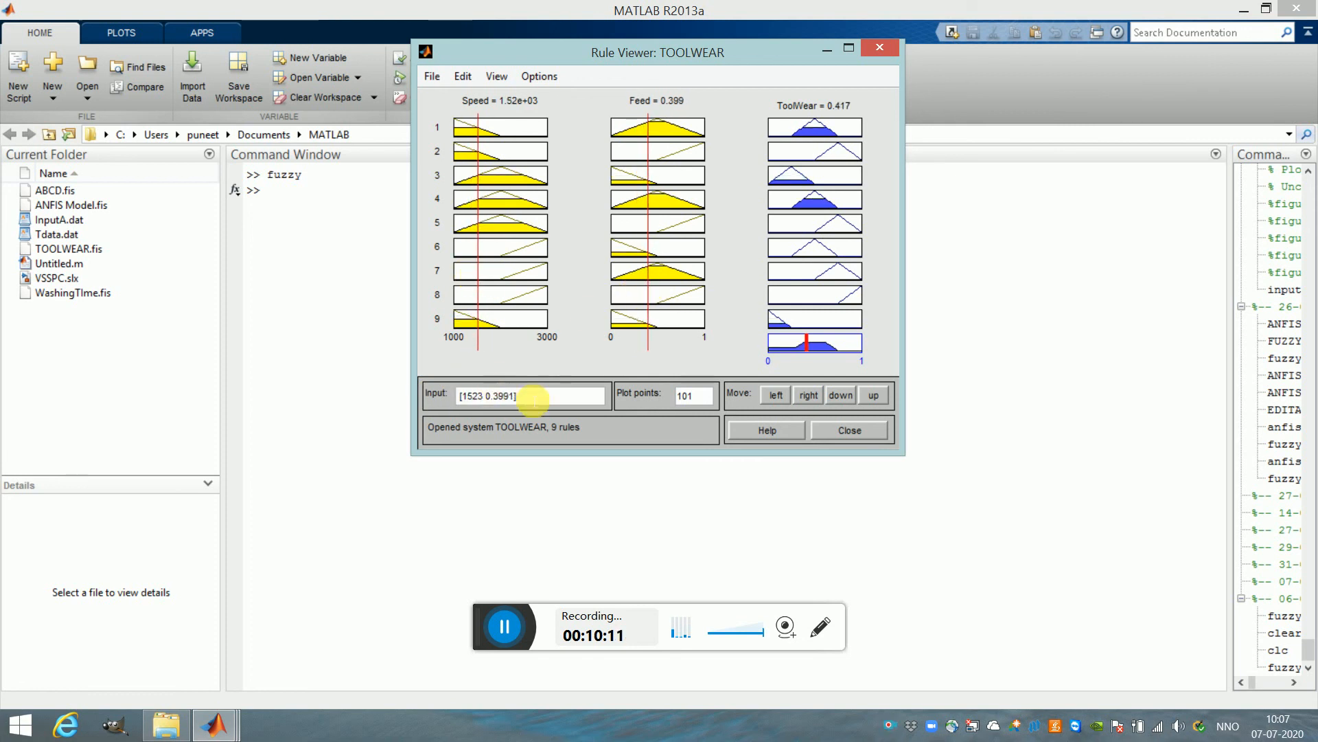
Step: Evaluate ToolWear in the rule viewer for the exact inputs Speed 1000 and Feed 0.5
left_click_drag(526, 397, 456, 402)
type("10")
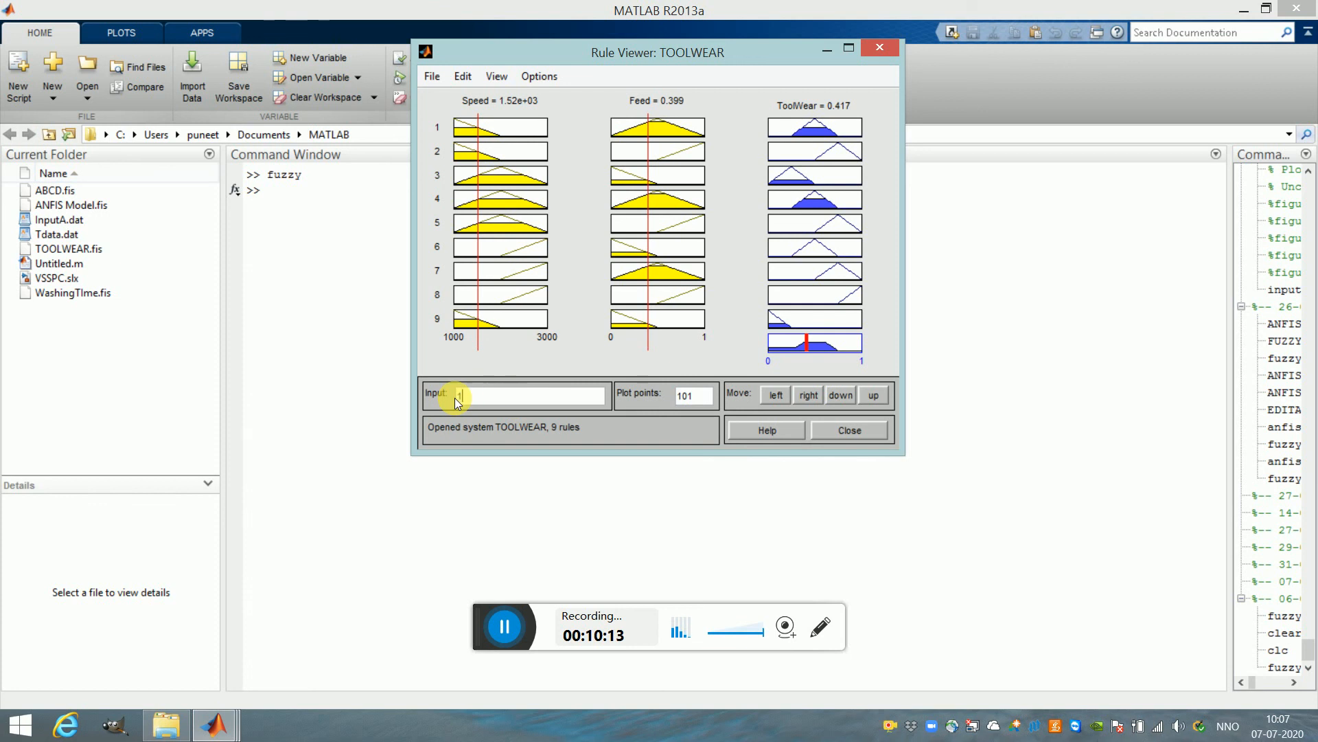
type("00 0.5")
key("Return")
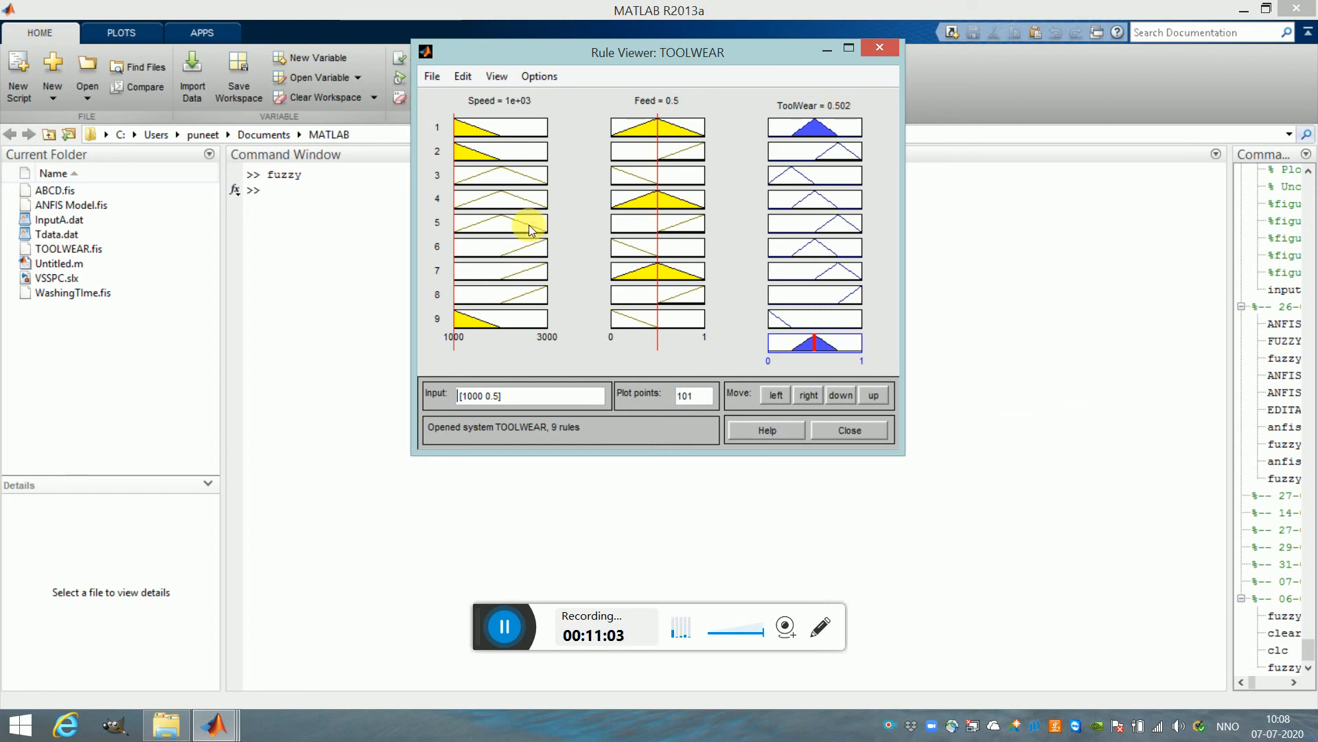
Step: Examine the ToolWear surface plot over Speed and Feed from a slightly rotated angle, then close the surface viewer
left_click(490, 77)
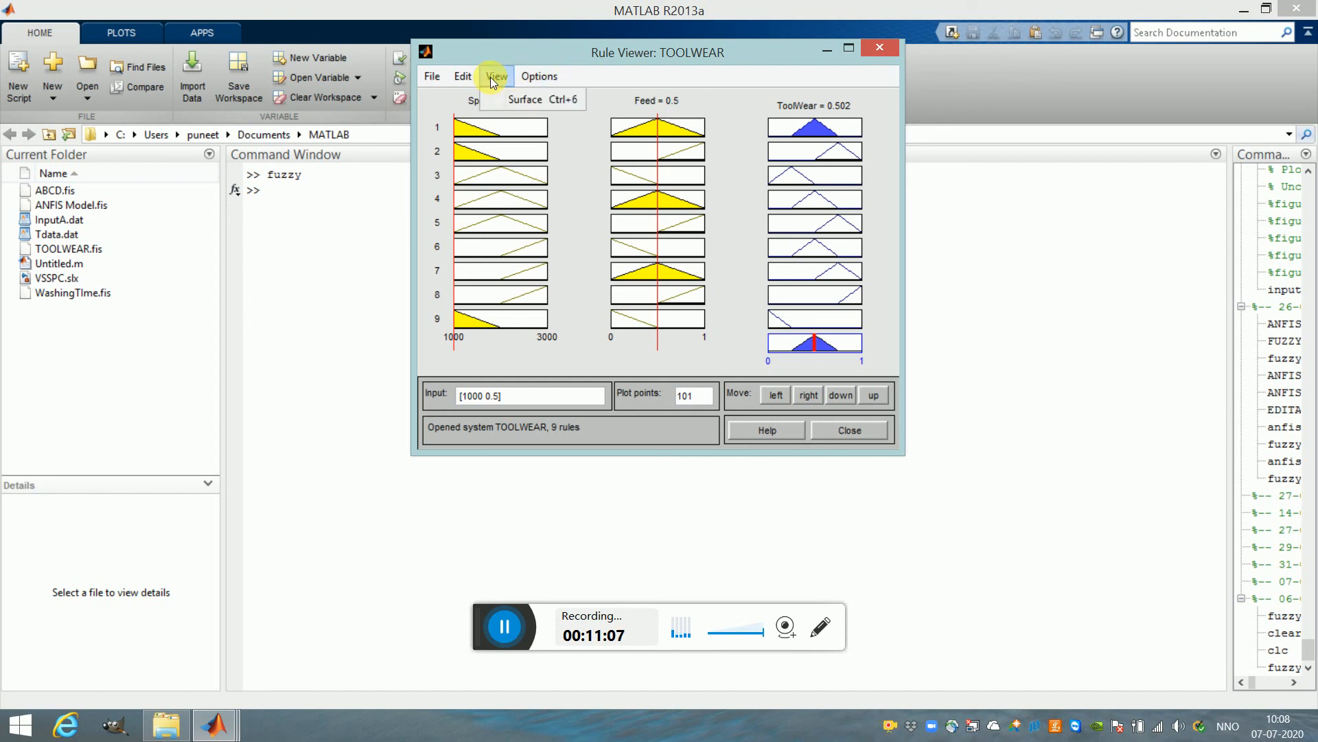
left_click(524, 101)
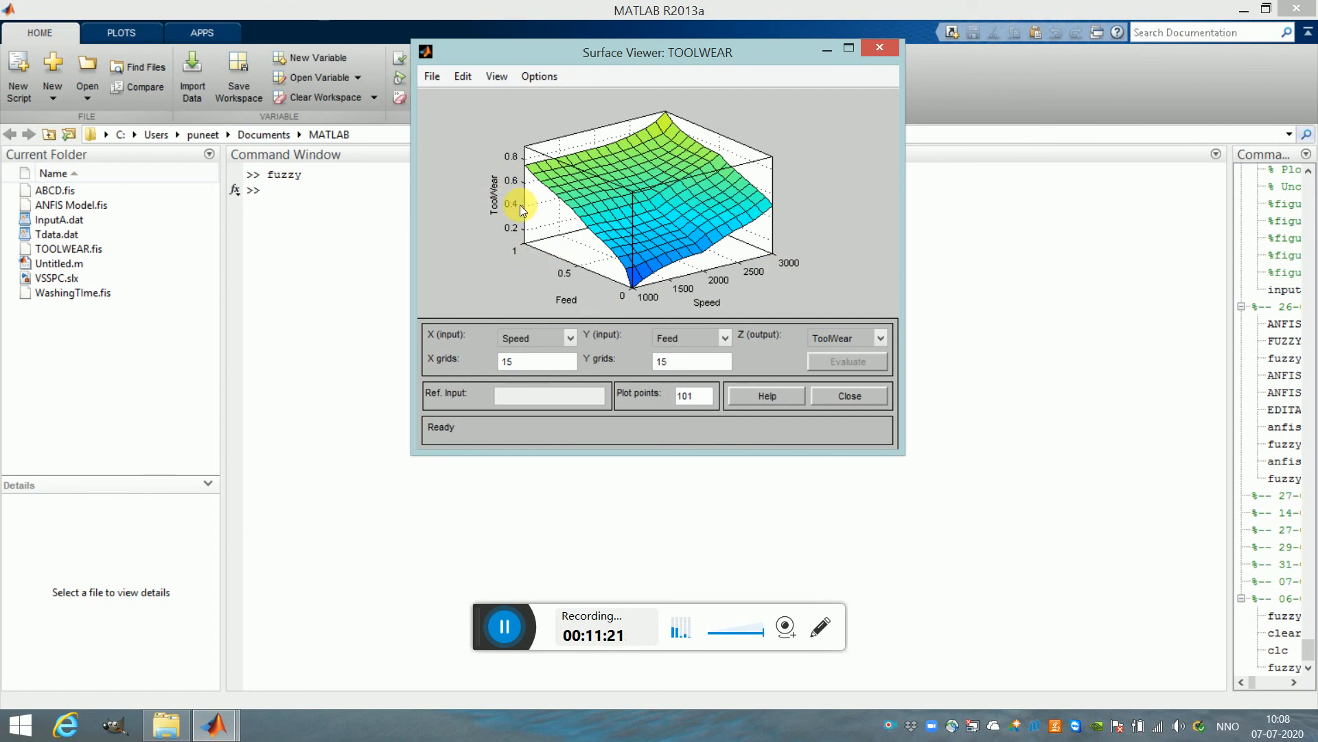
left_click_drag(542, 193, 653, 238)
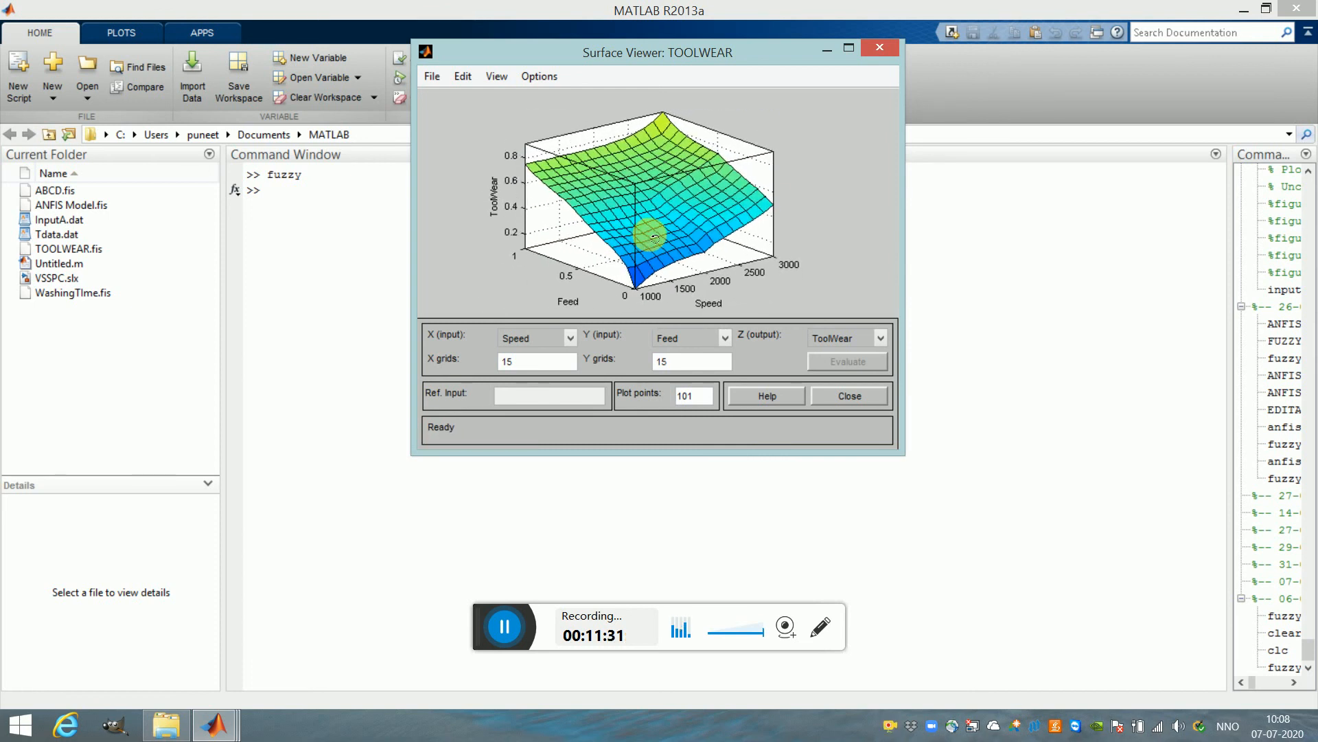
left_click(880, 51)
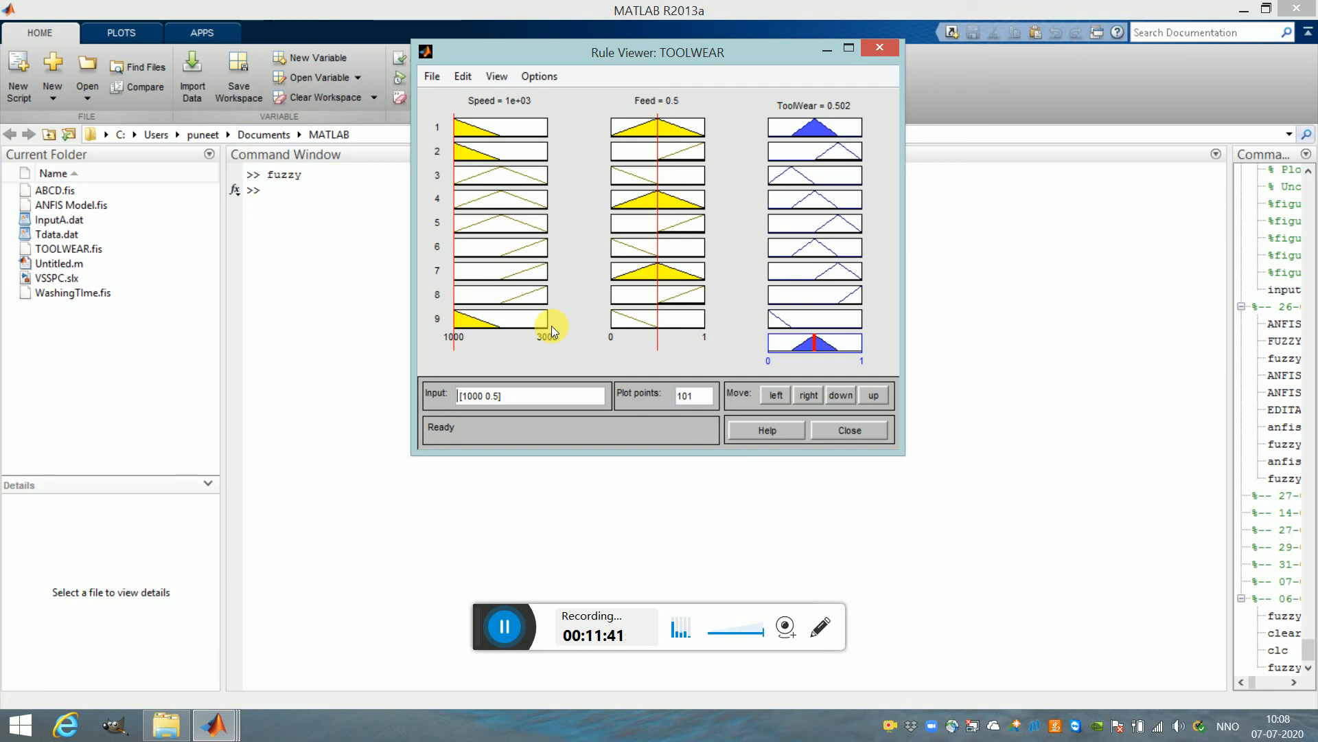
Step: Evaluate ToolWear in the rule viewer for the inputs Speed 2000 and Feed 1
left_click_drag(529, 403, 406, 396)
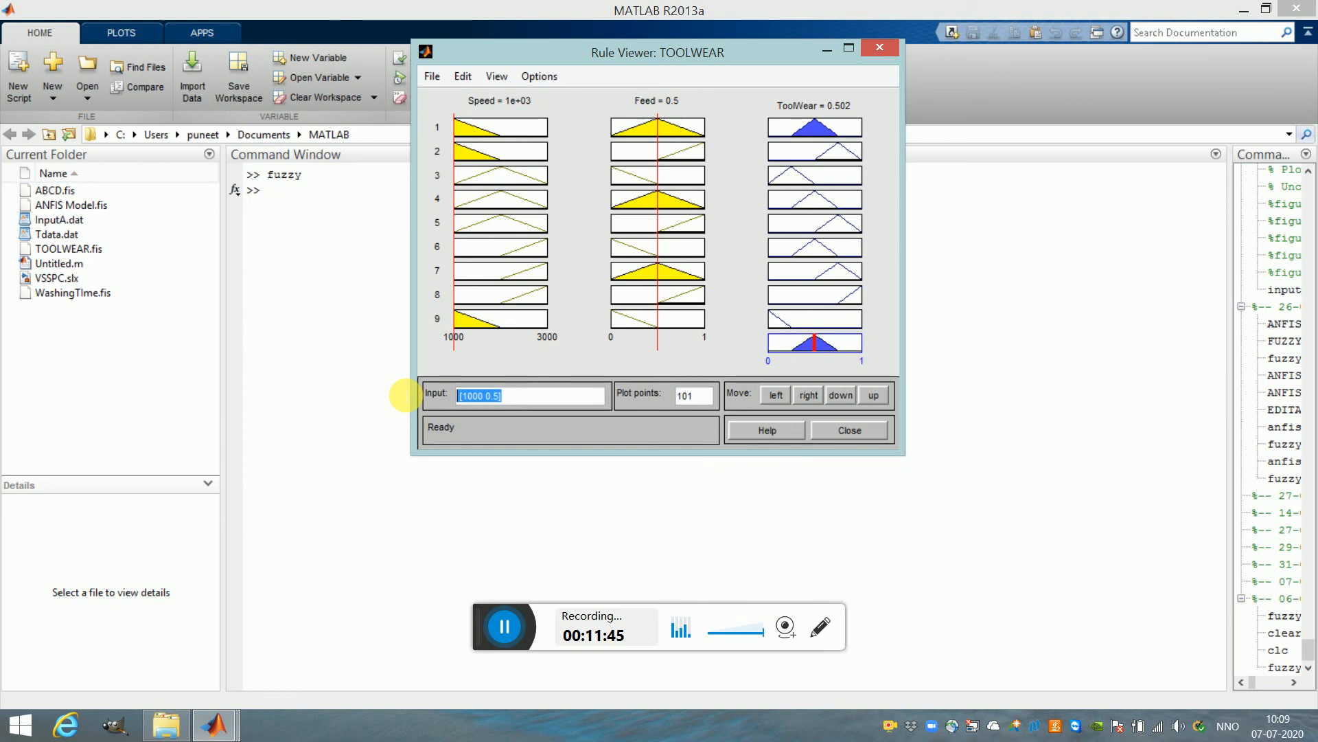
type("500")
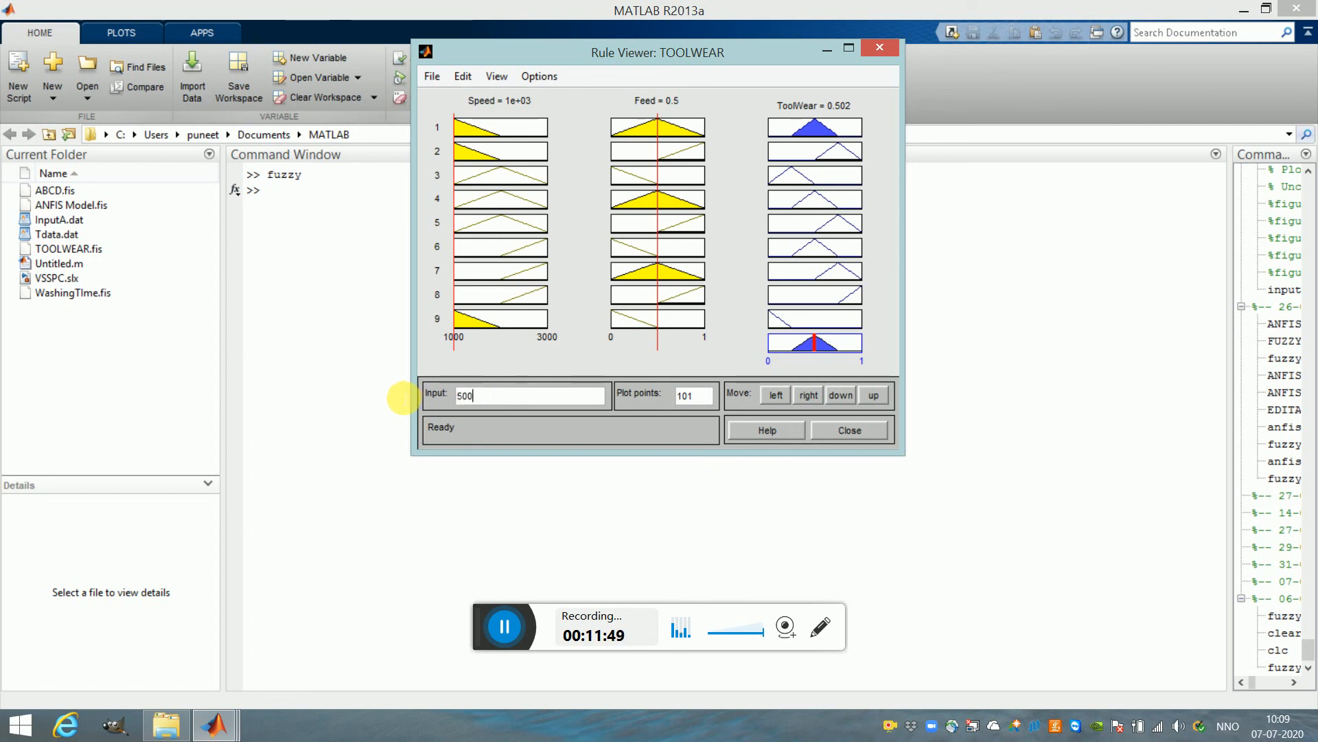
double_click(496, 396)
type("2000")
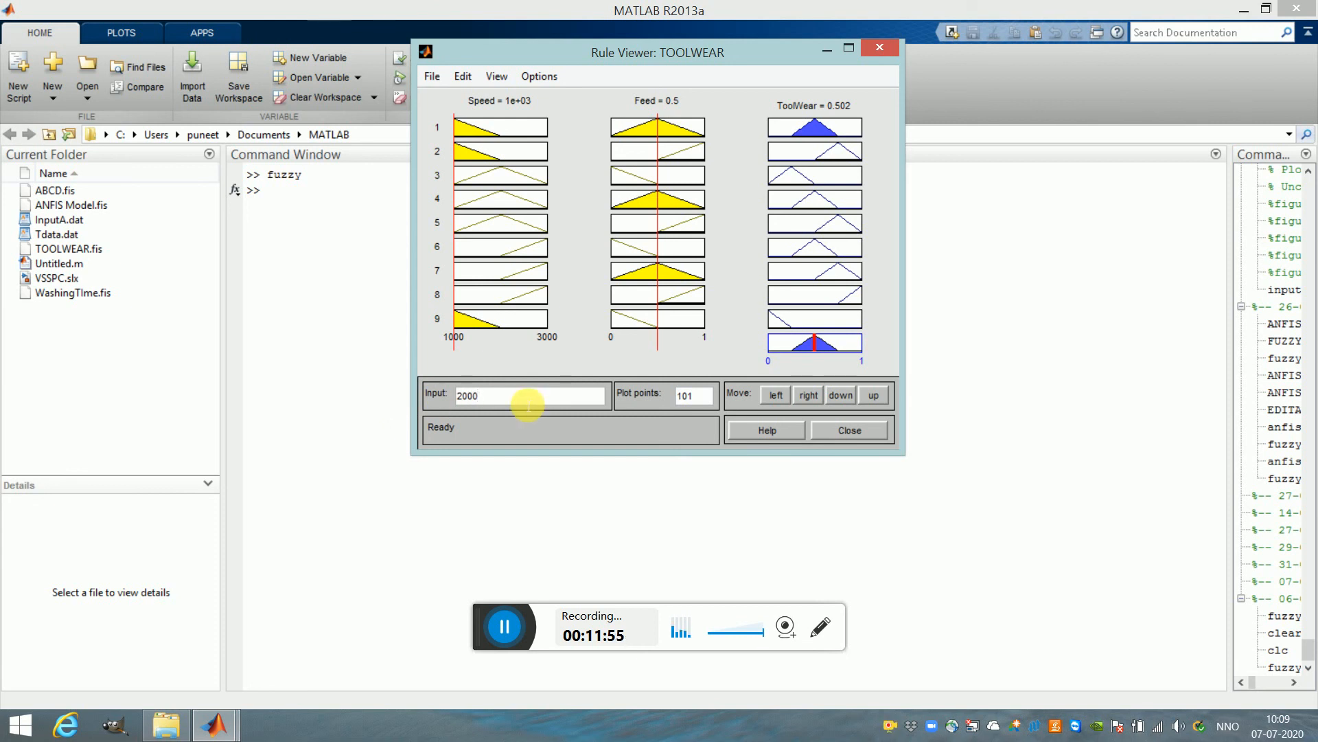
type(" 01")
key("Return")
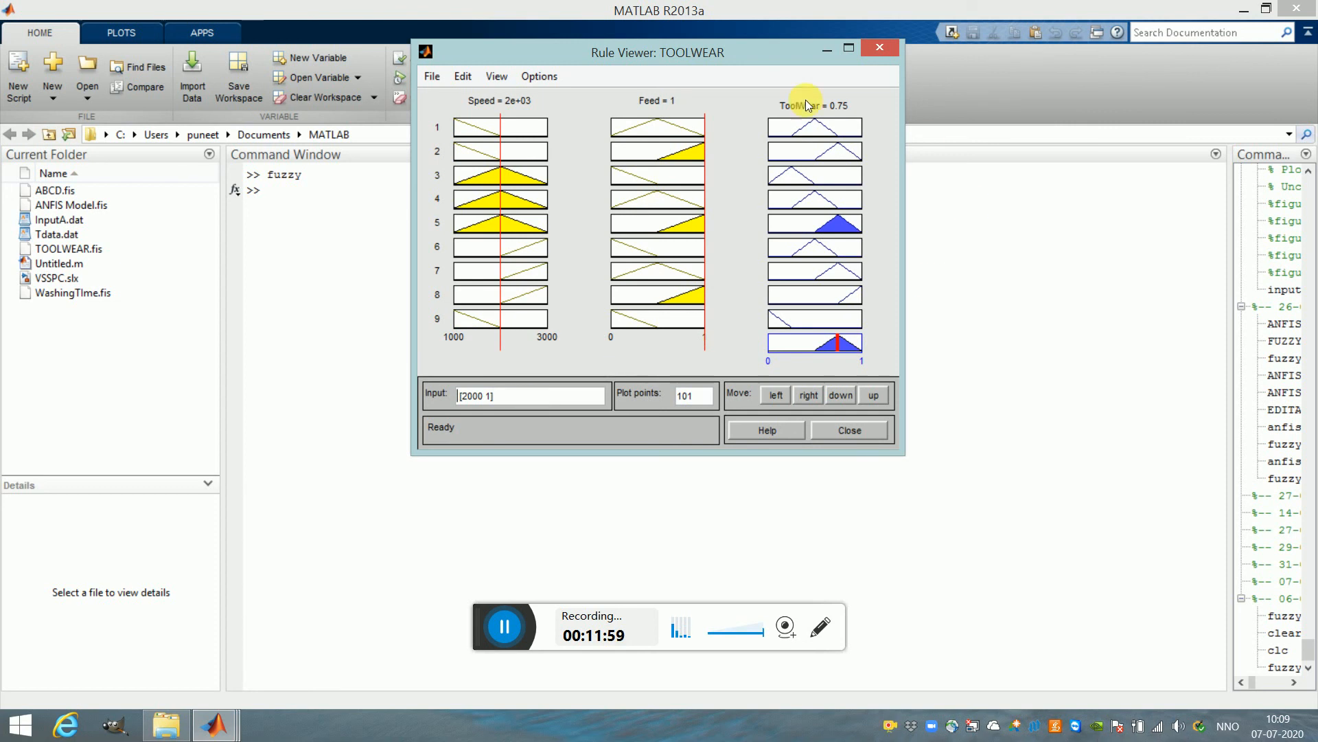